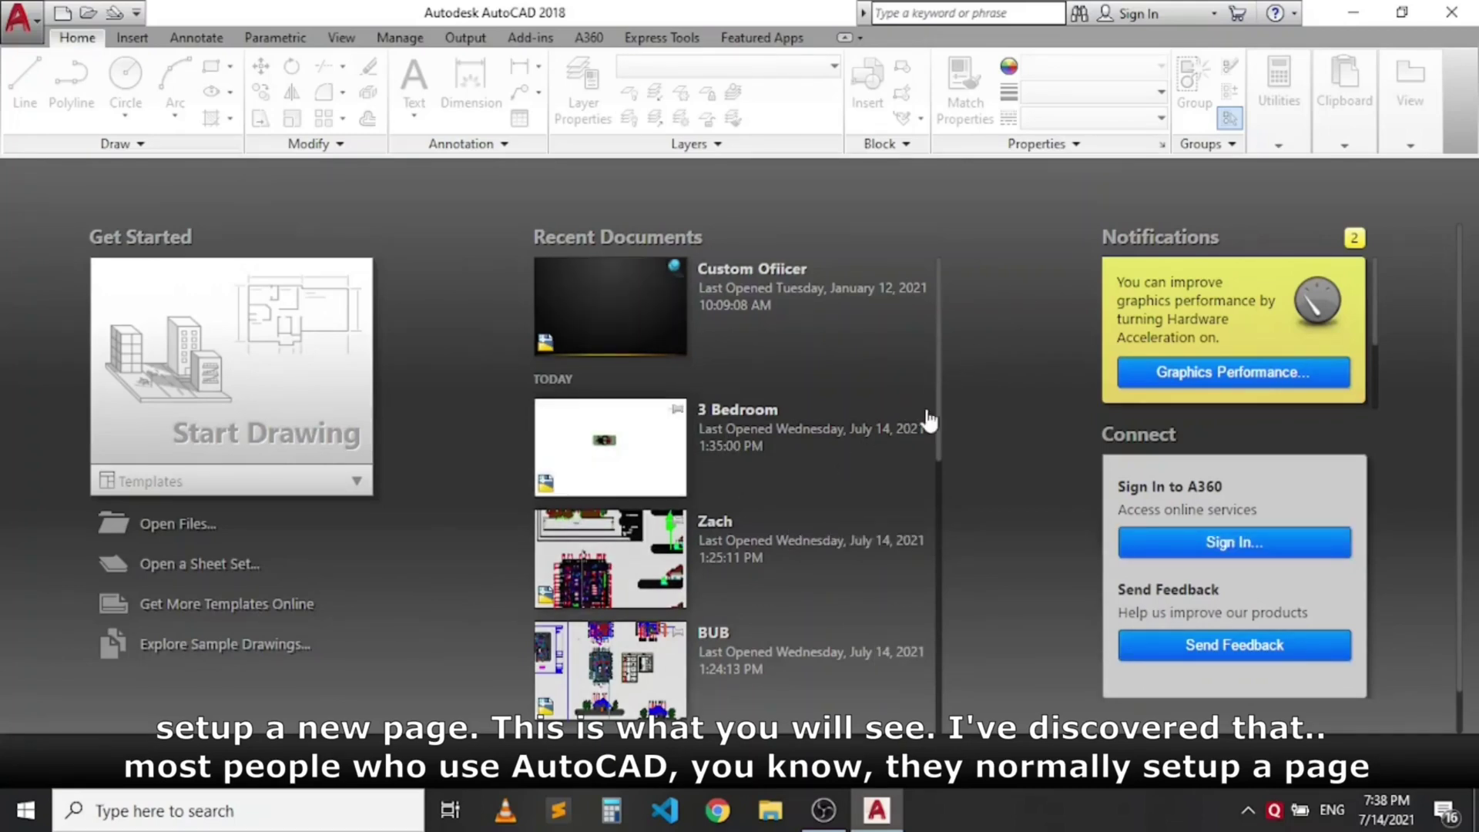
Step: Examine the recent documents on the start page, from today's drawings back to last month's
scroll(898, 431, "down", 1)
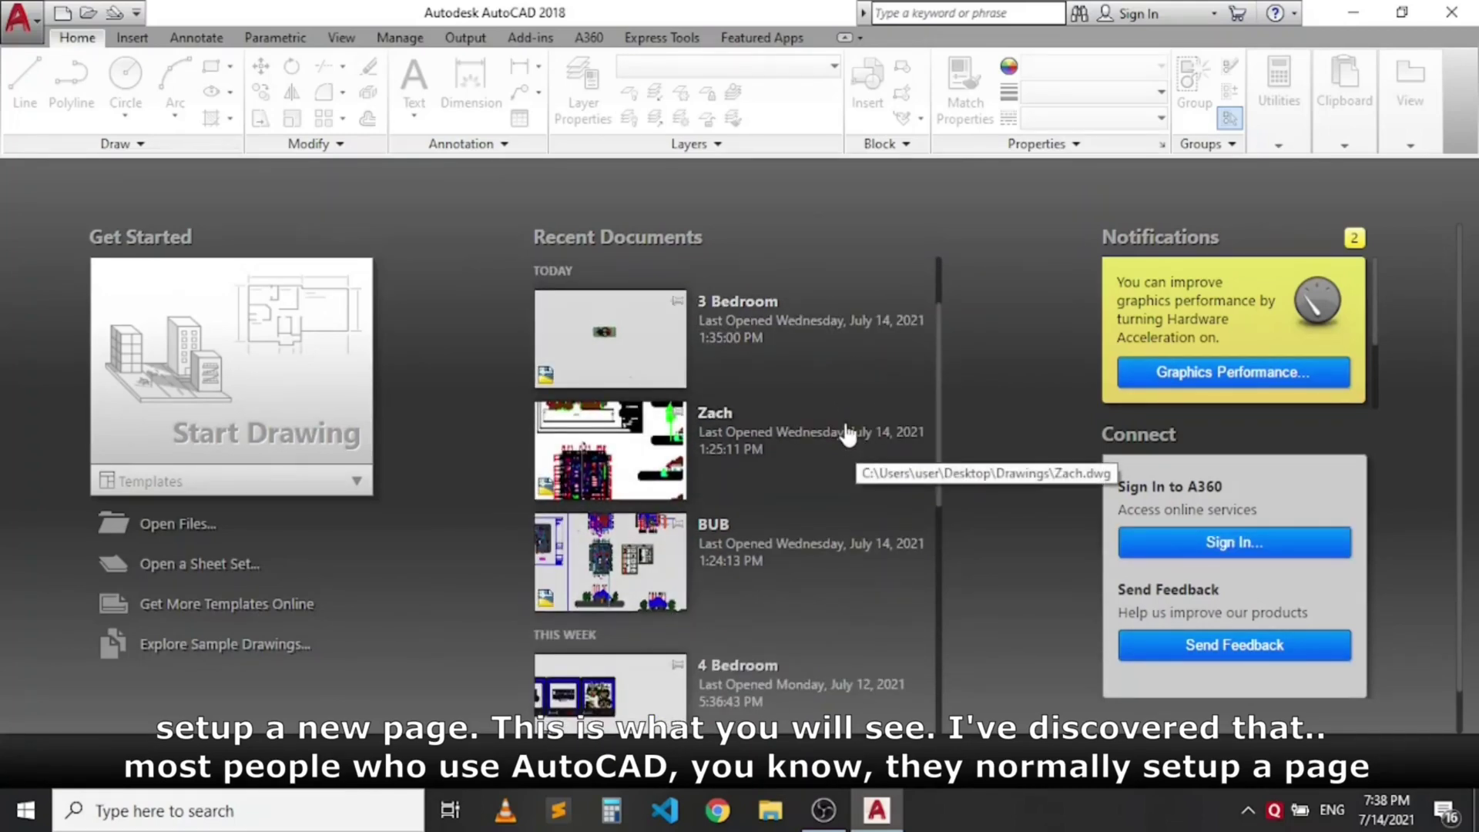
scroll(846, 416, "up", 1)
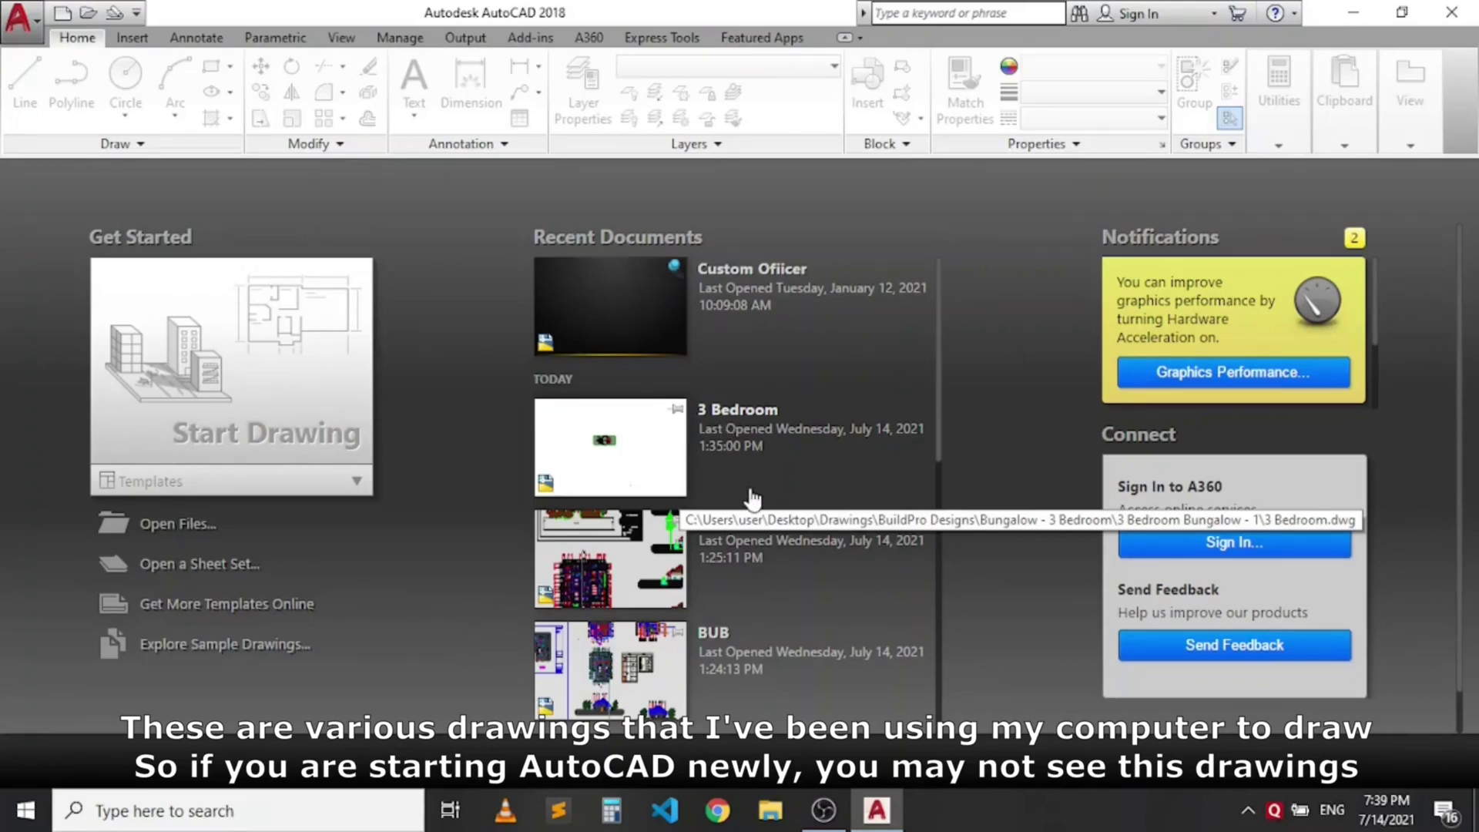
scroll(753, 499, "down", 1)
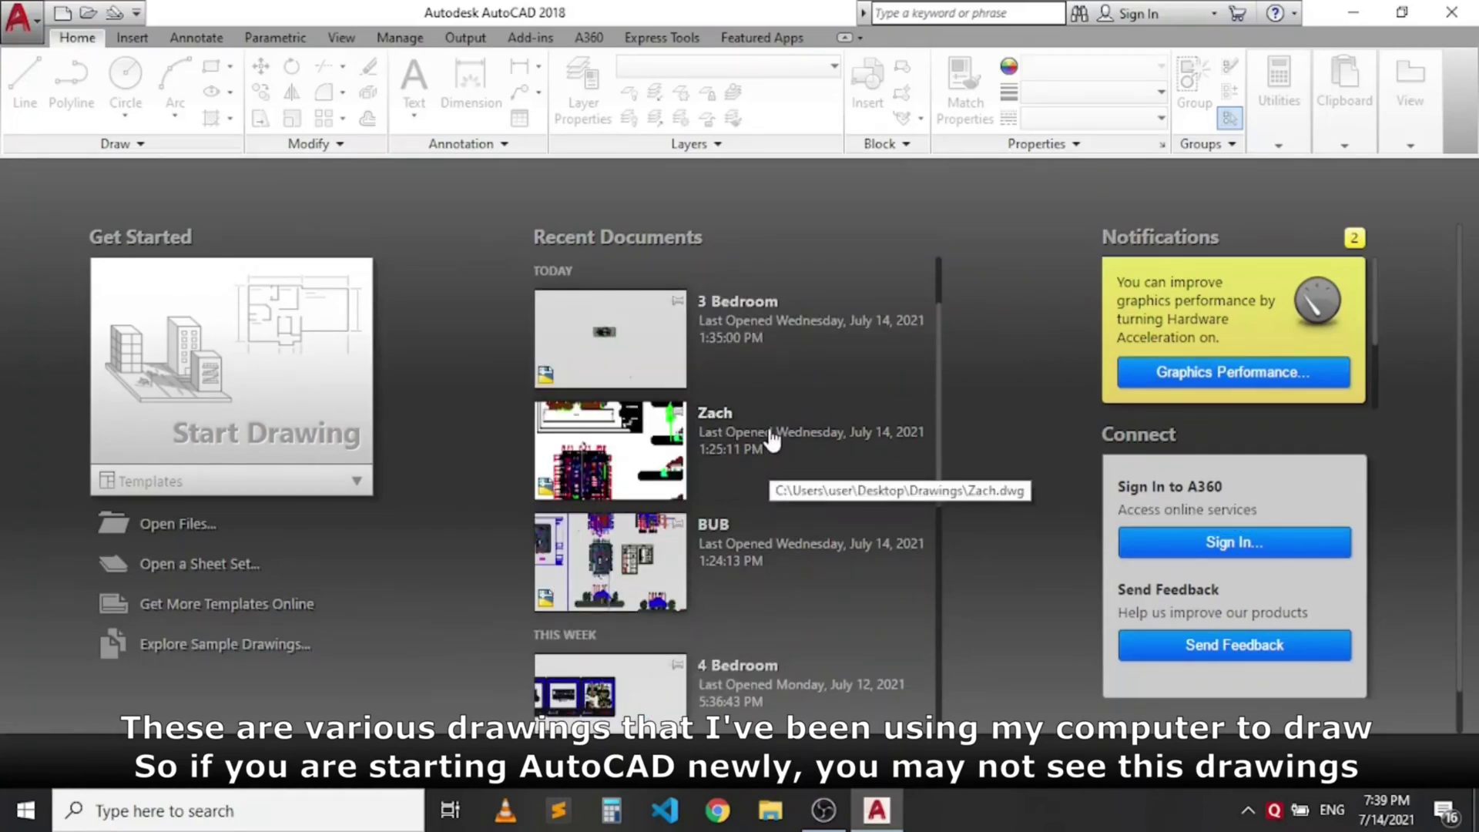
scroll(832, 531, "down", 6)
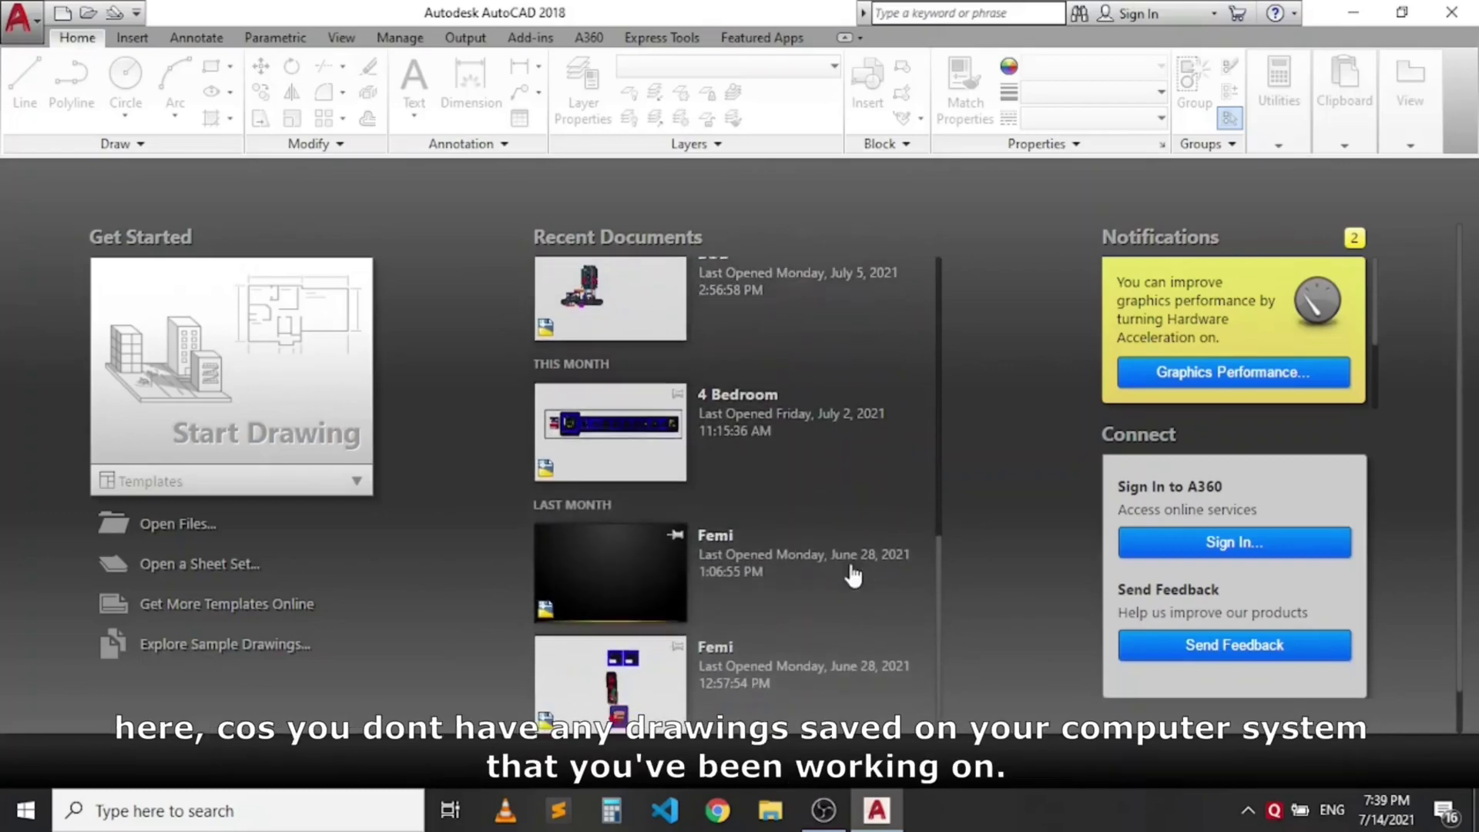
scroll(787, 378, "up", 6)
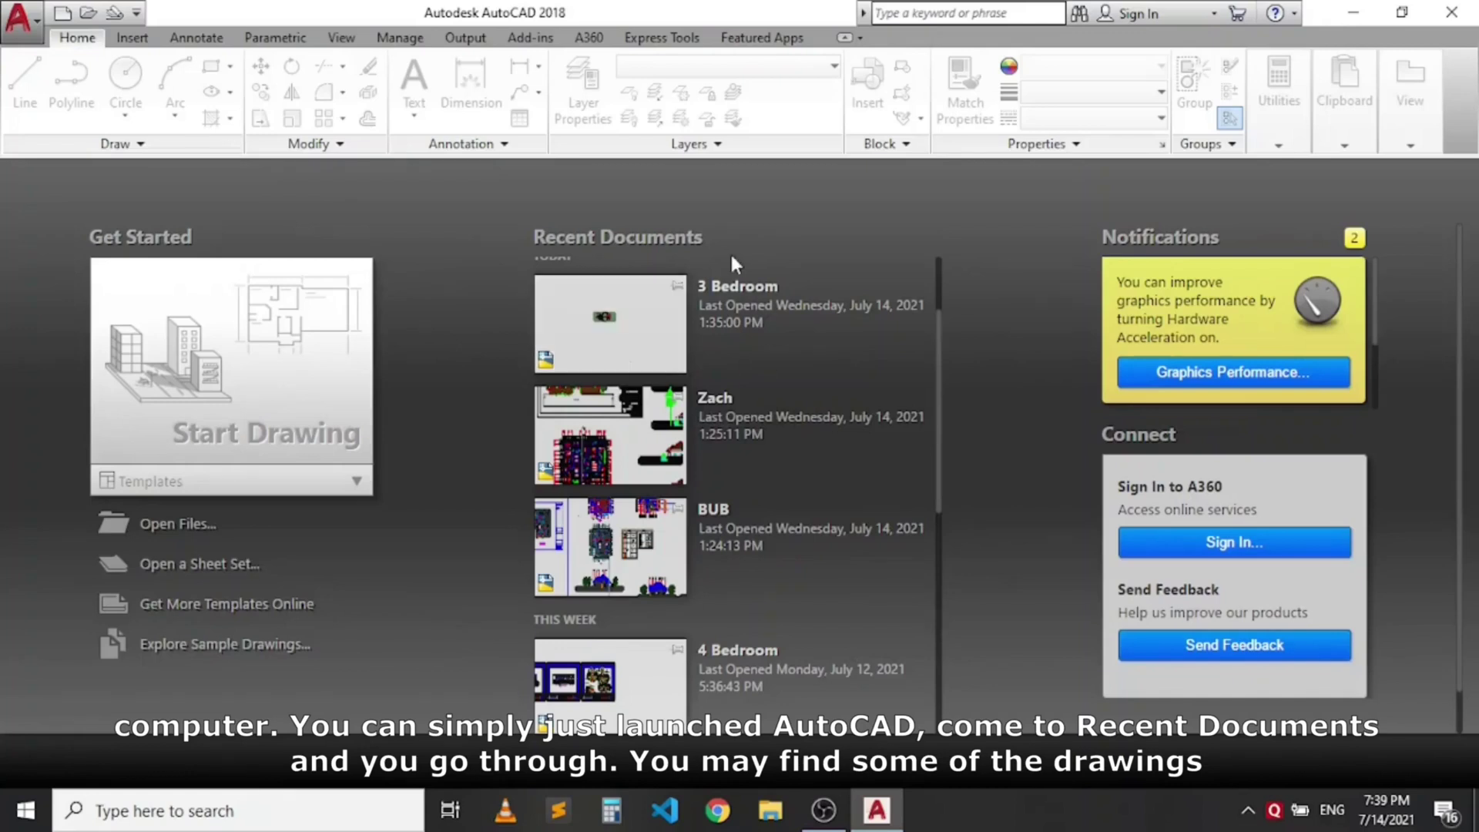
scroll(755, 462, "down", 3)
scroll(781, 496, "down", 2)
scroll(781, 500, "down", 3)
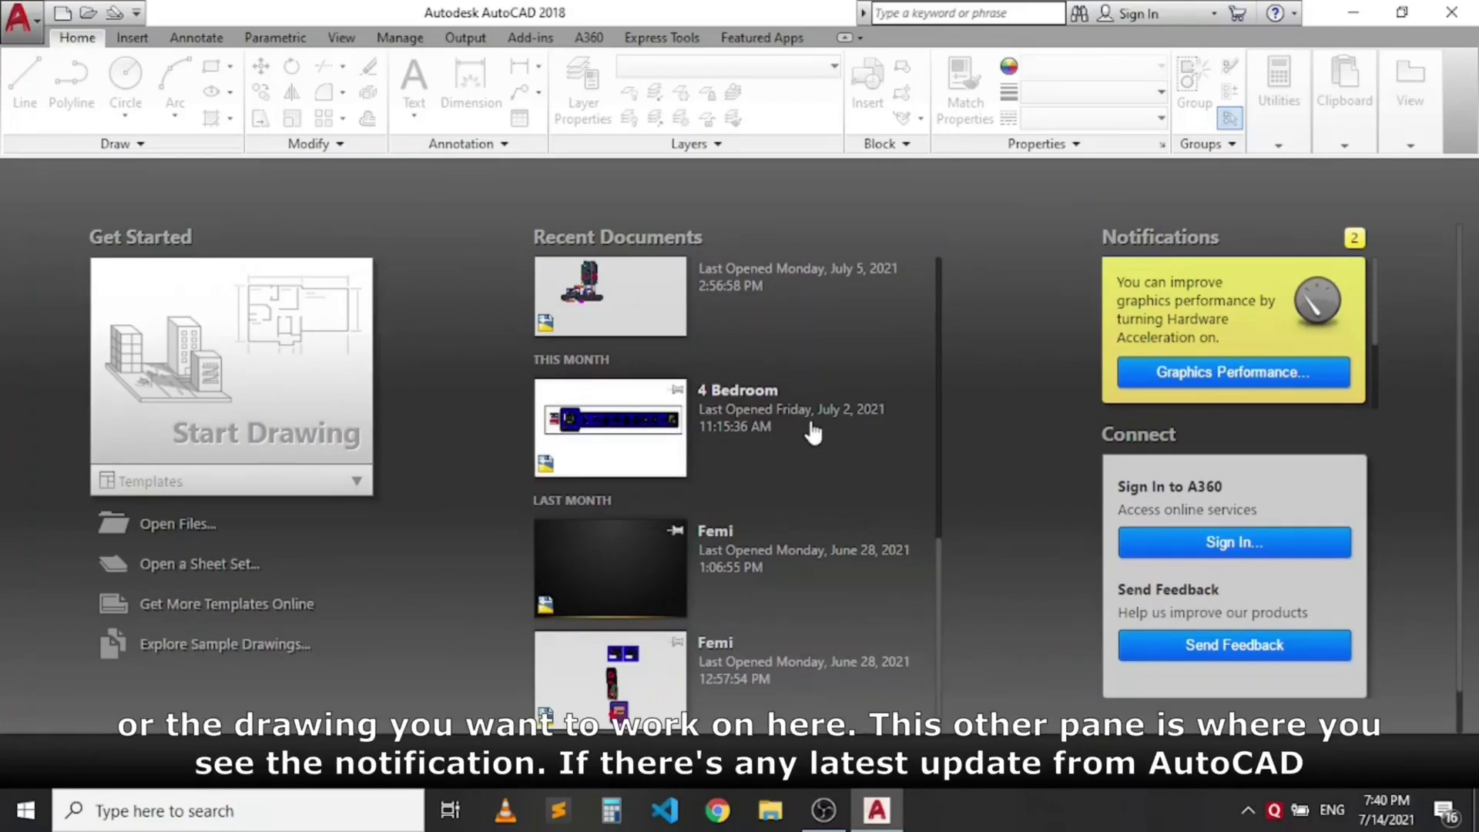
scroll(839, 436, "up", 5)
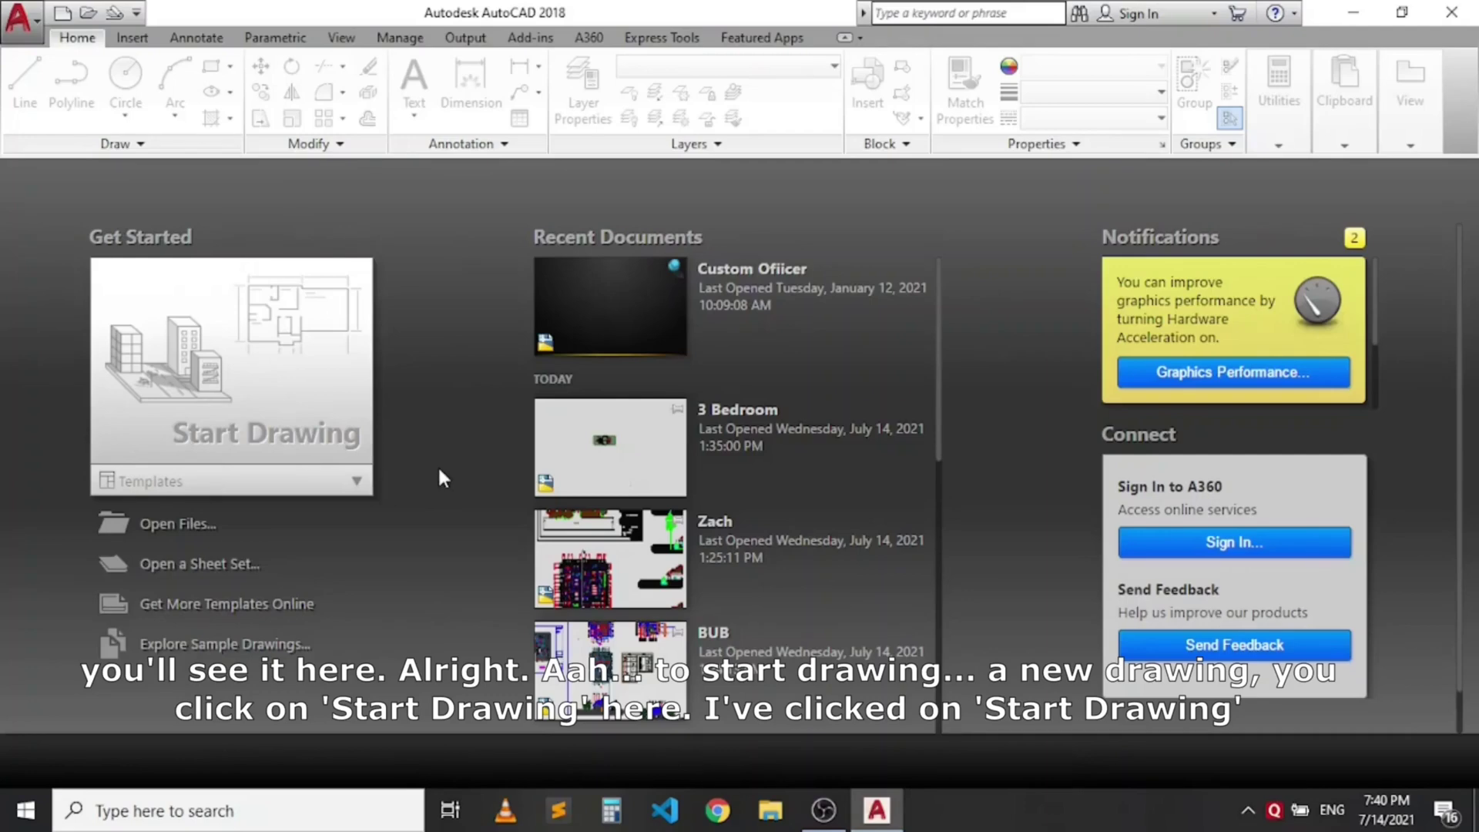
Step: Start a new blank drawing
left_click(301, 408)
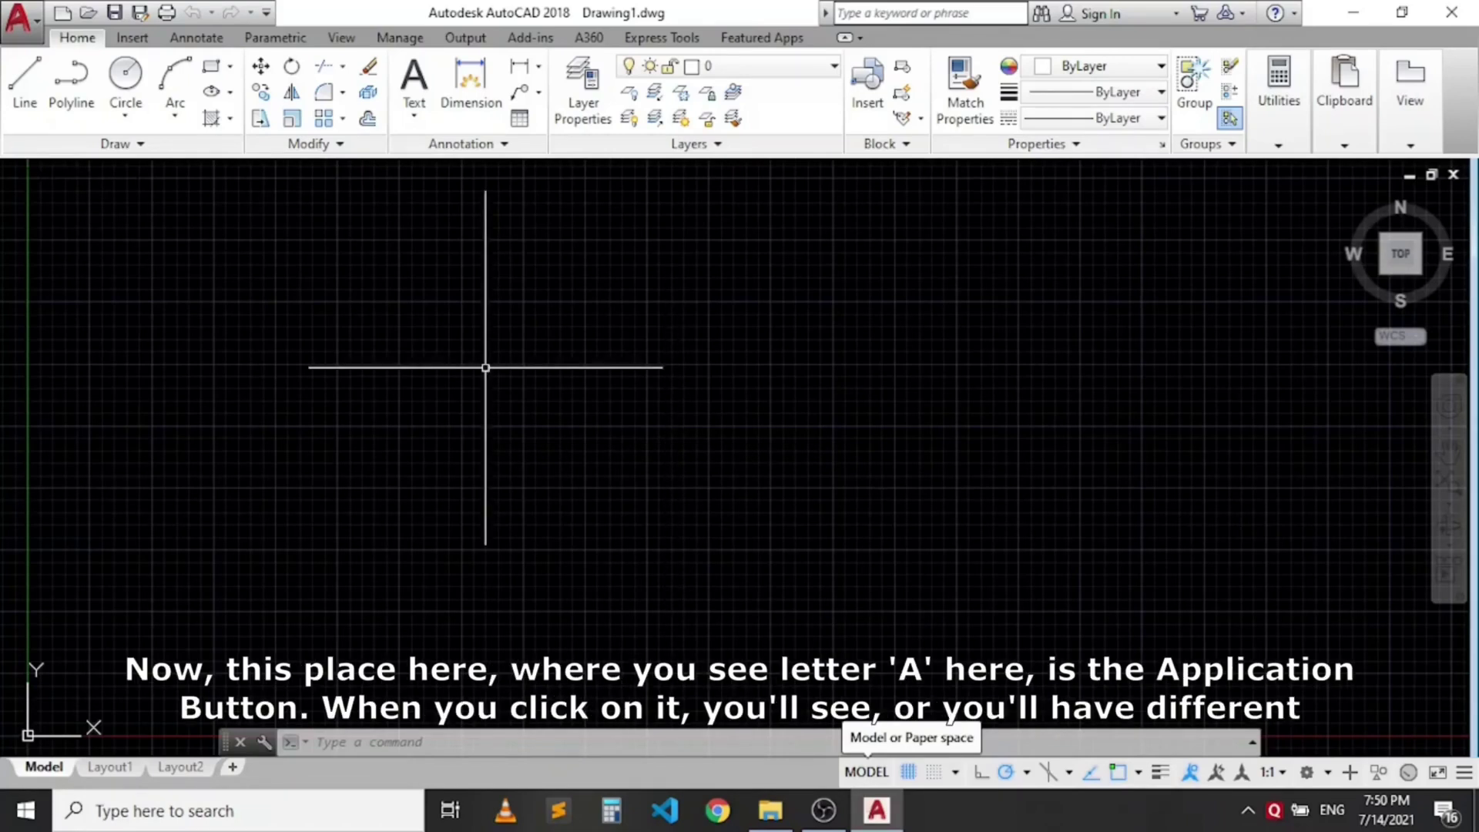
Step: Look over the application's file commands, such as New, Open and Save, and the Utilities tools
left_click(27, 34)
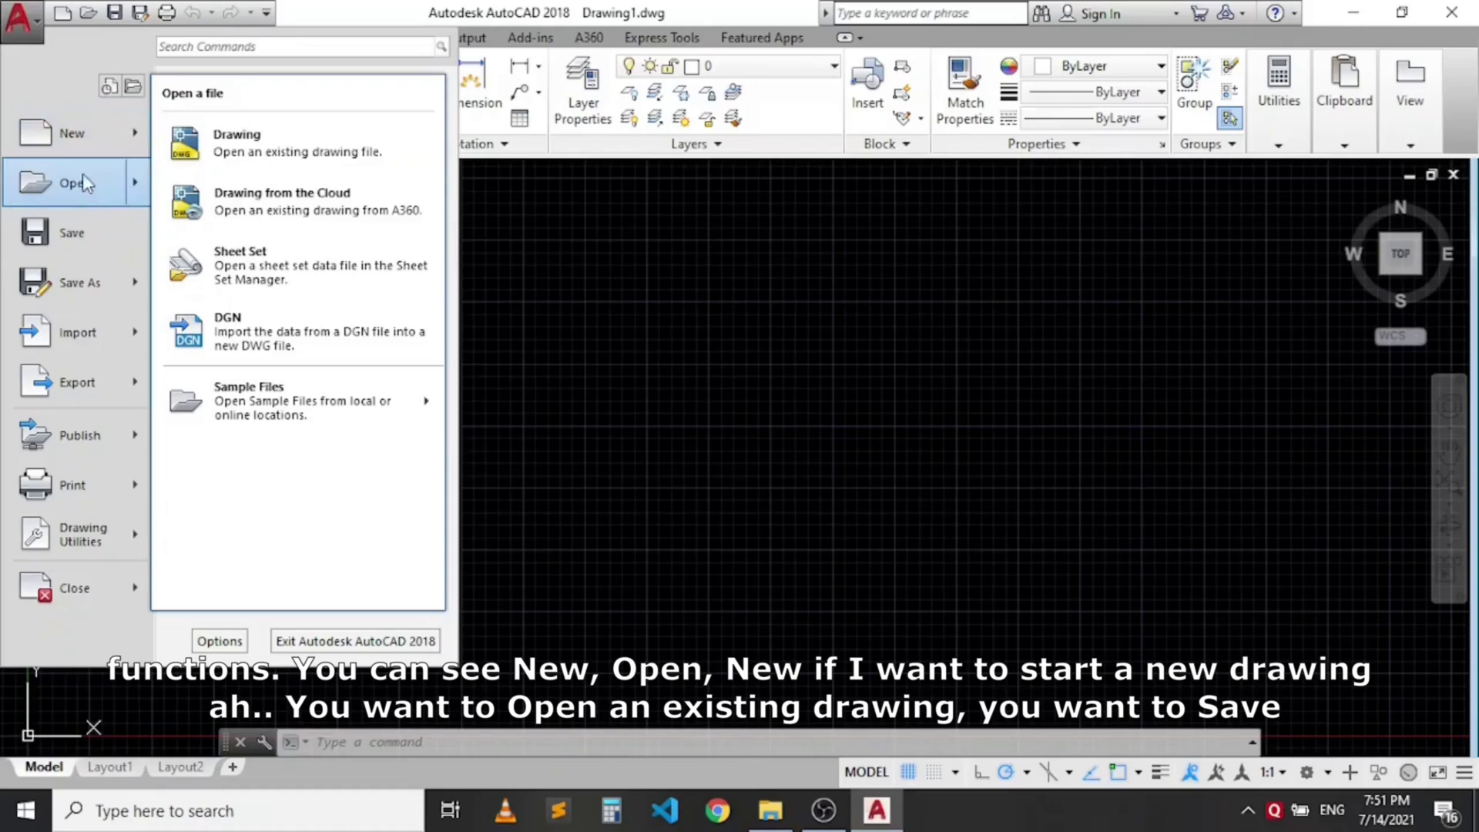
mouse_move(74, 131)
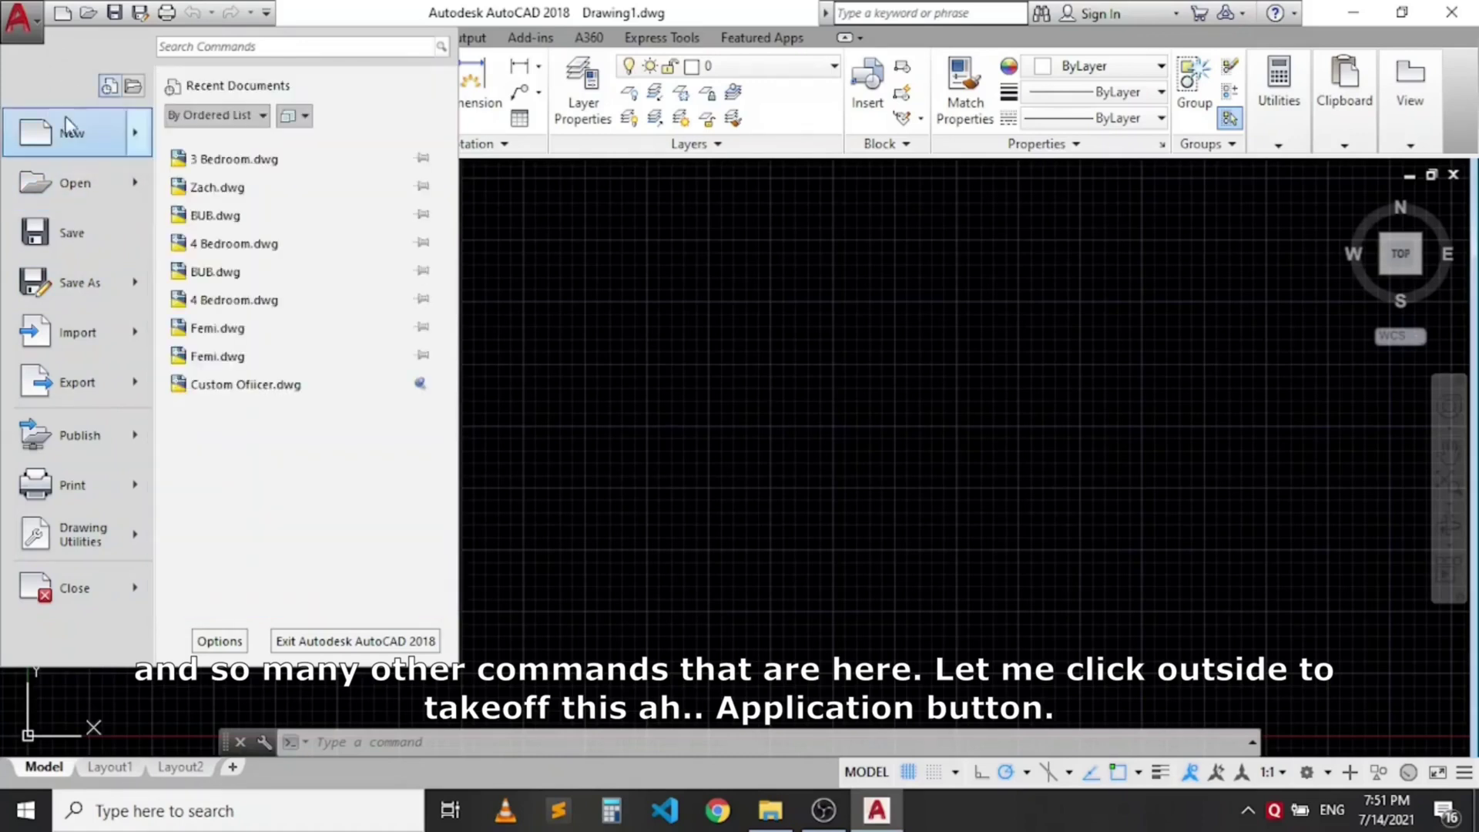
left_click(601, 319)
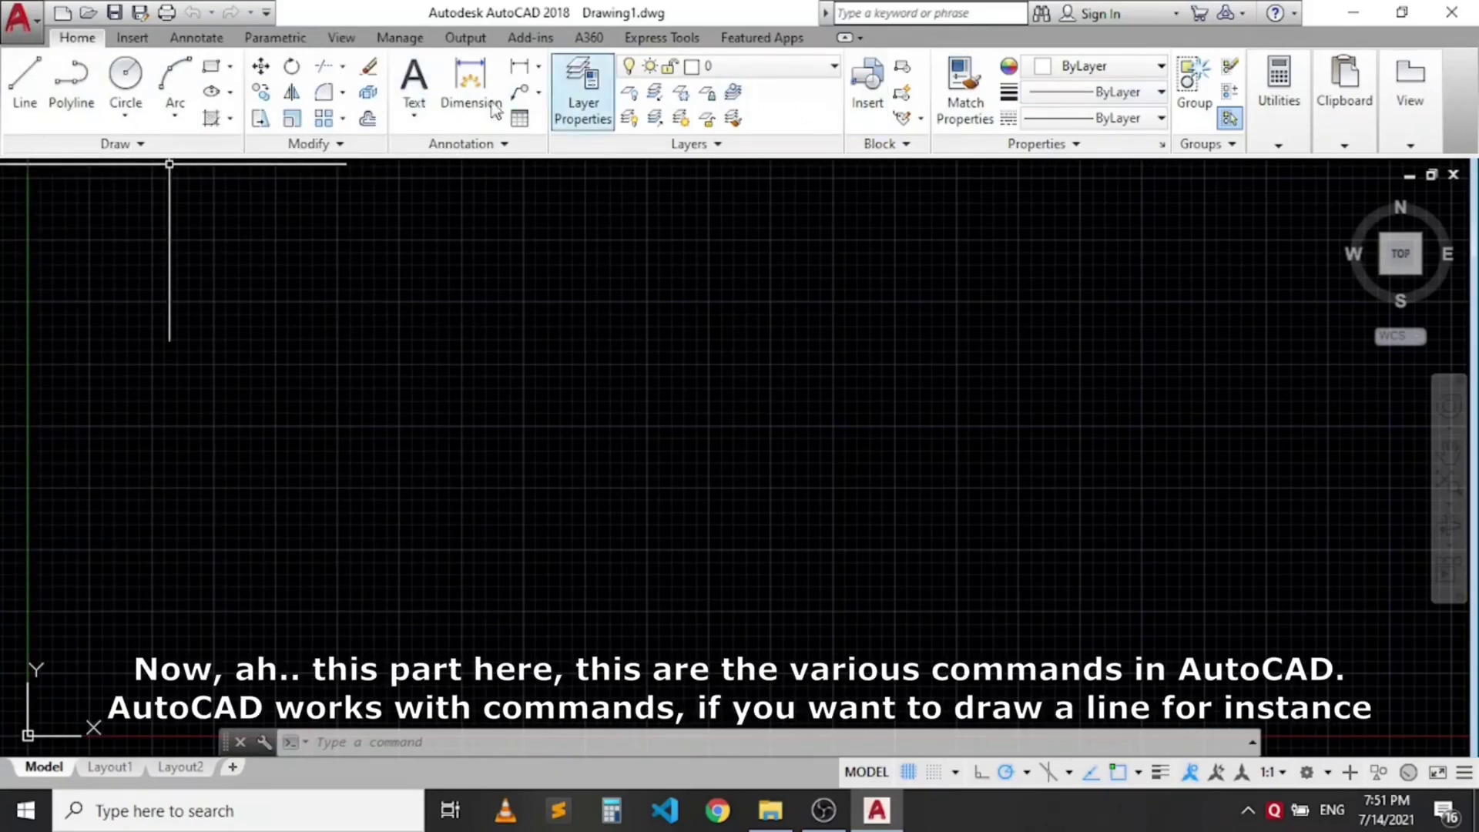
left_click(1279, 100)
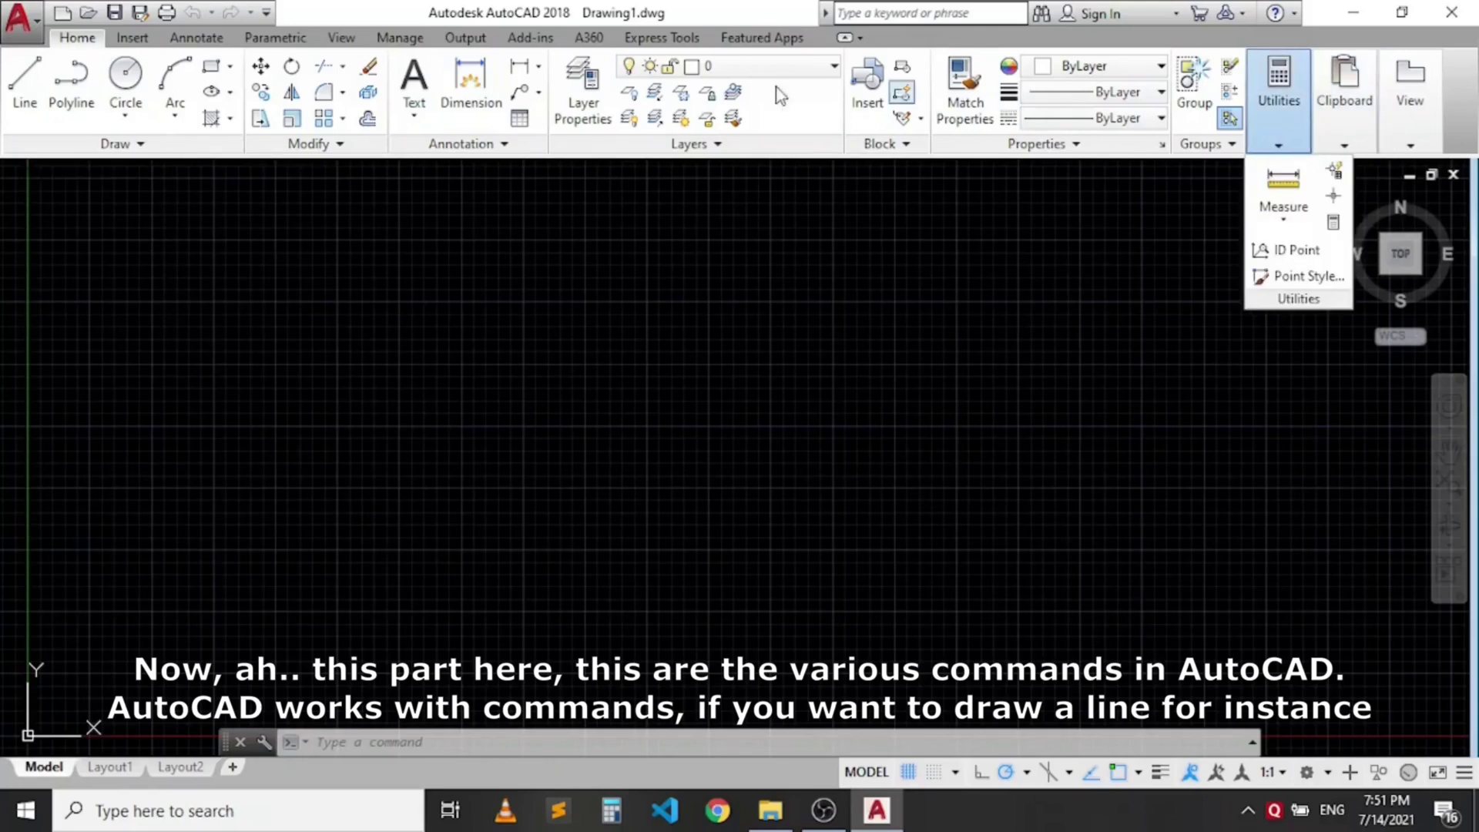
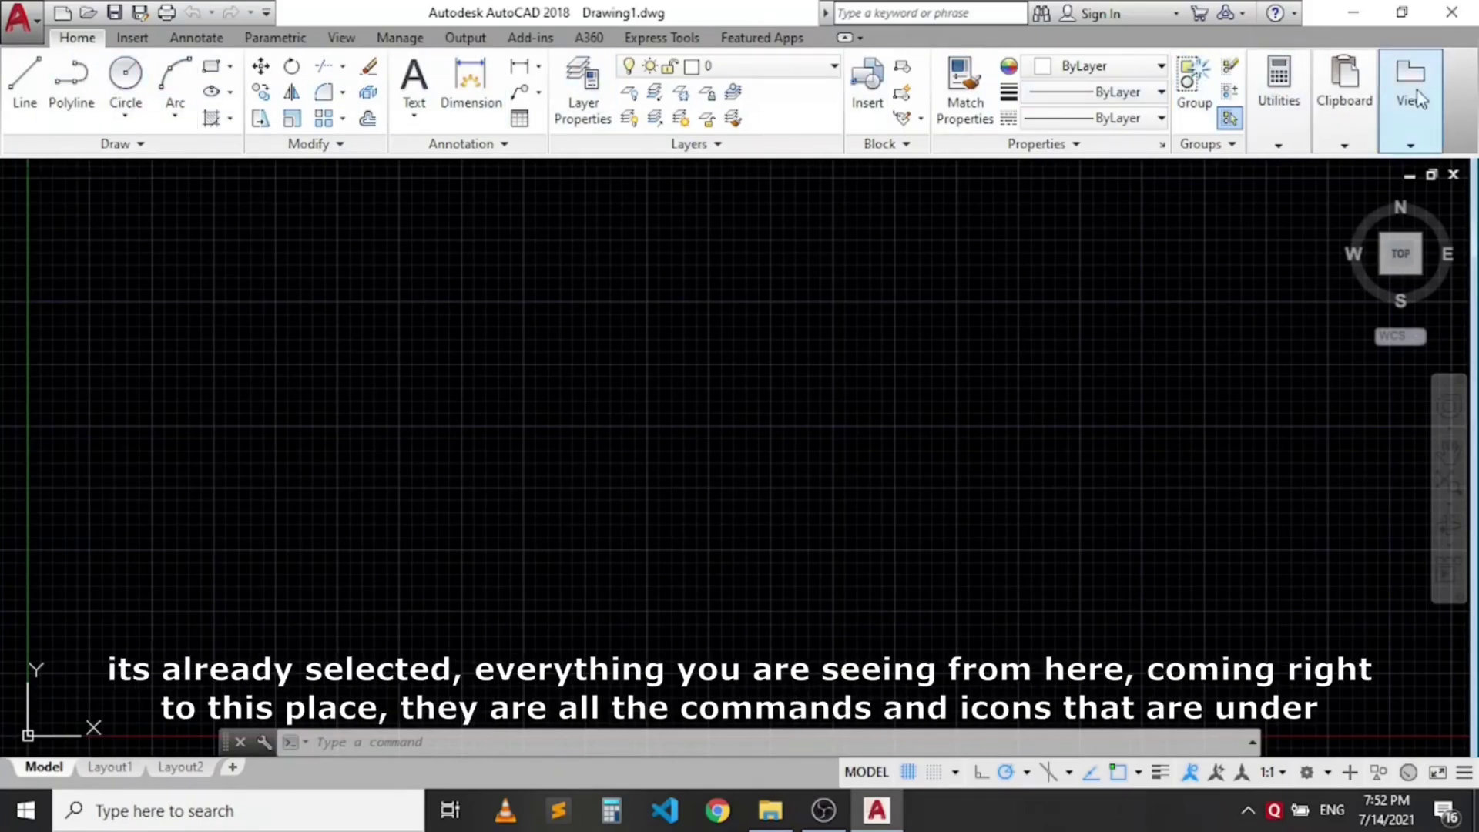
left_click(1279, 96)
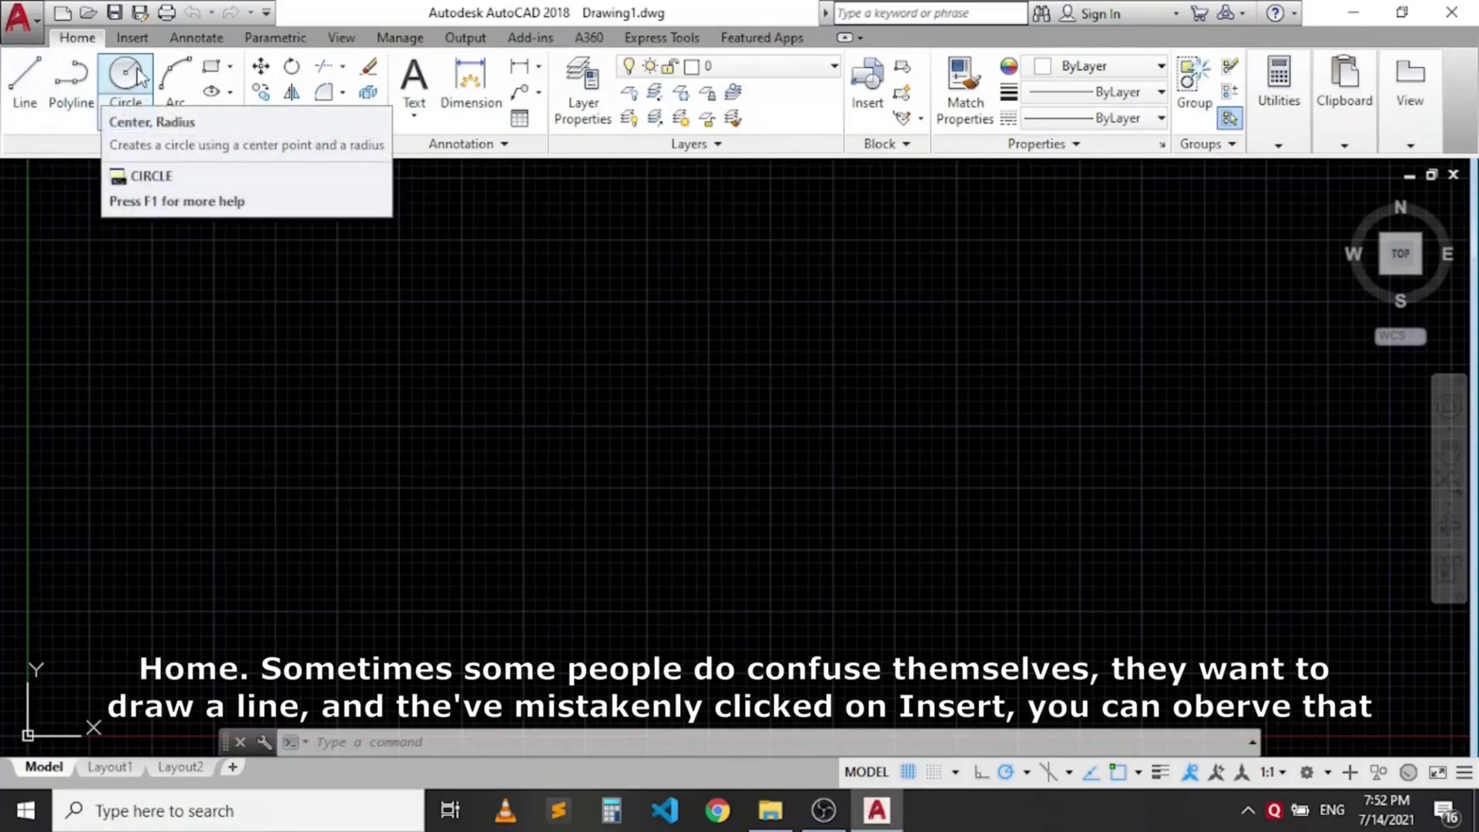
Step: Examine the command sets for Home, Insert, Annotate, Parametric, View, Manage, Featured Apps and Express Tools
left_click(130, 40)
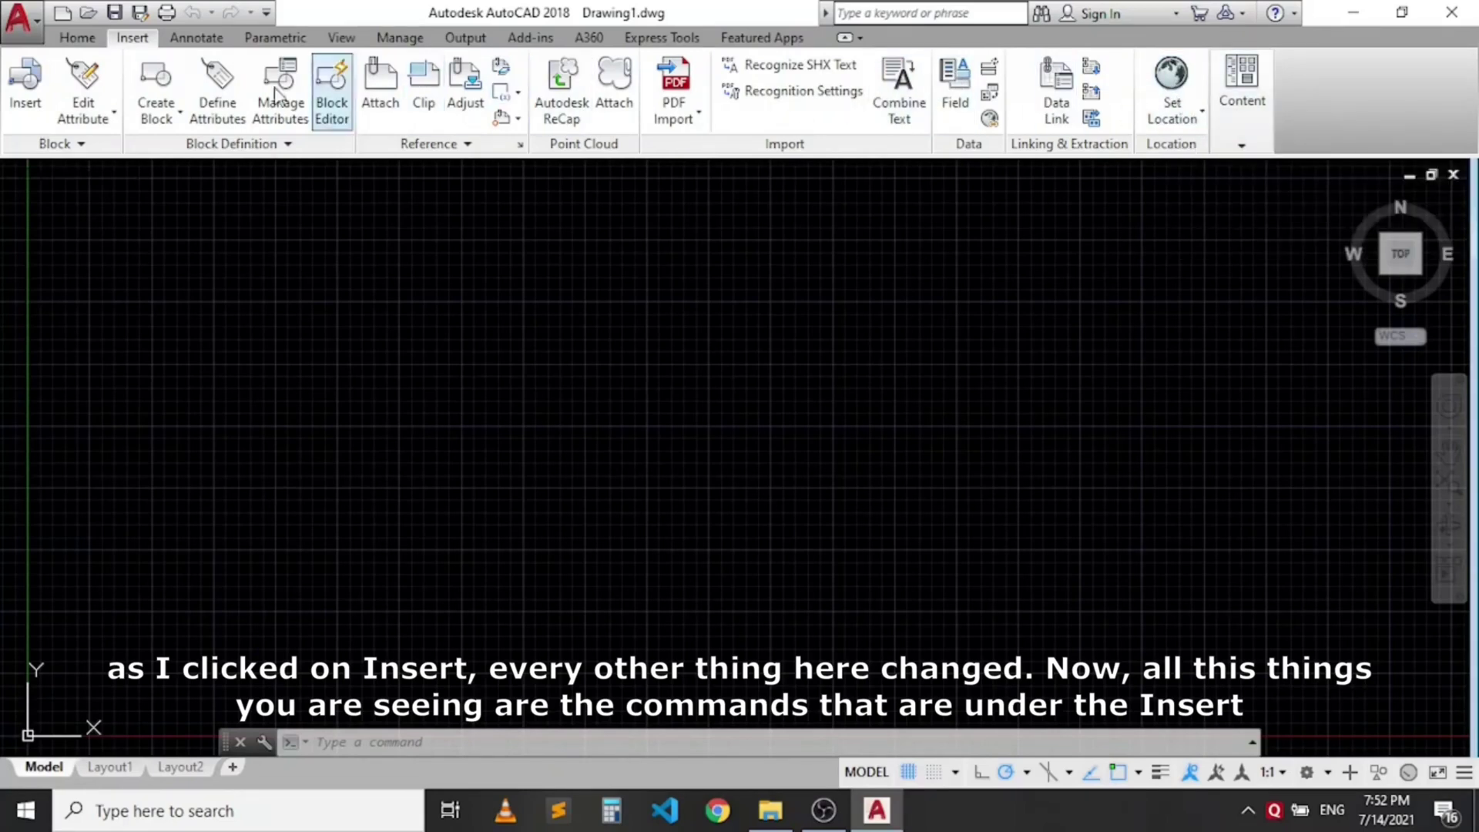
left_click(1241, 85)
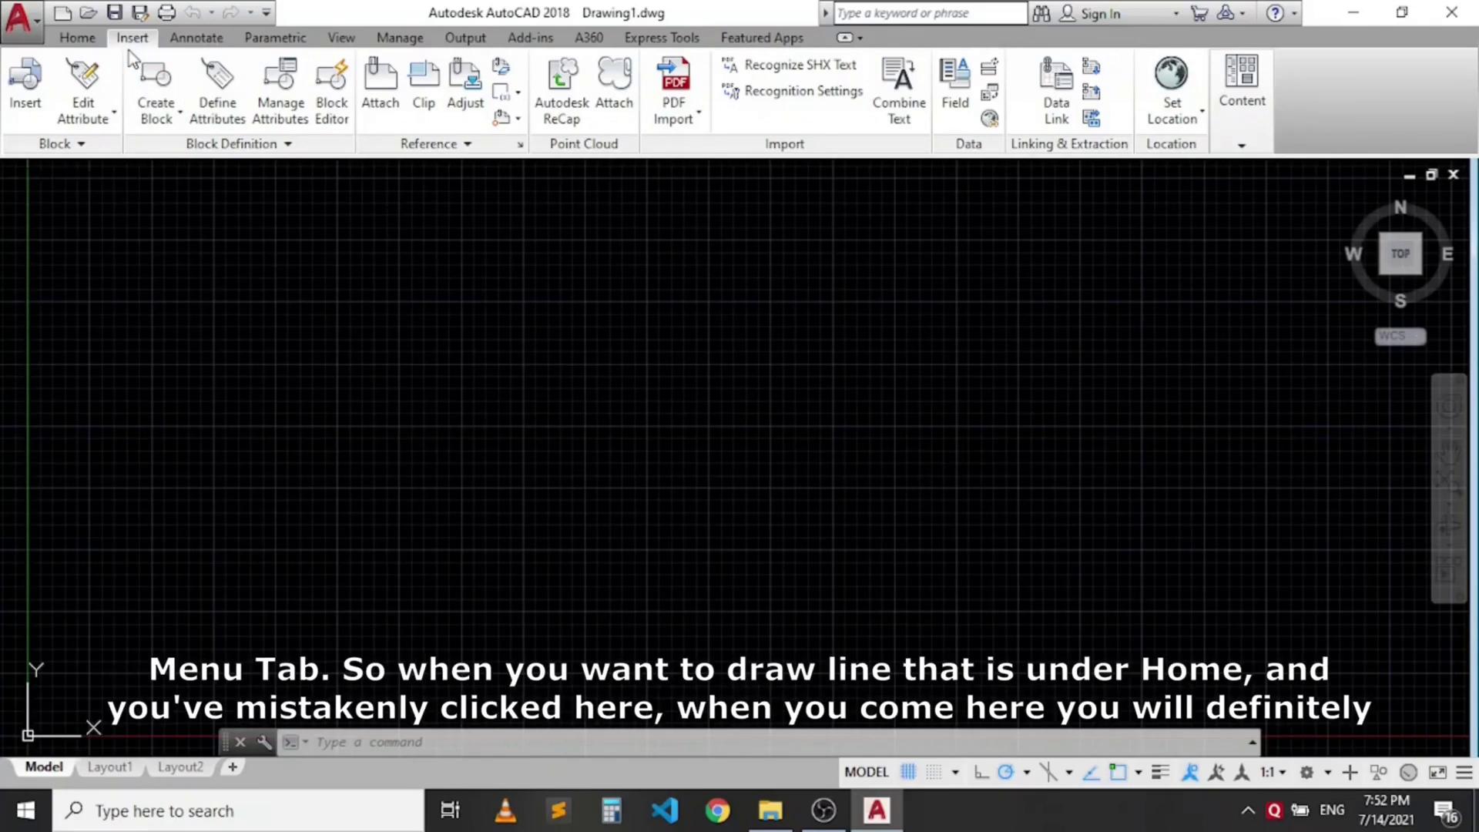
left_click(80, 39)
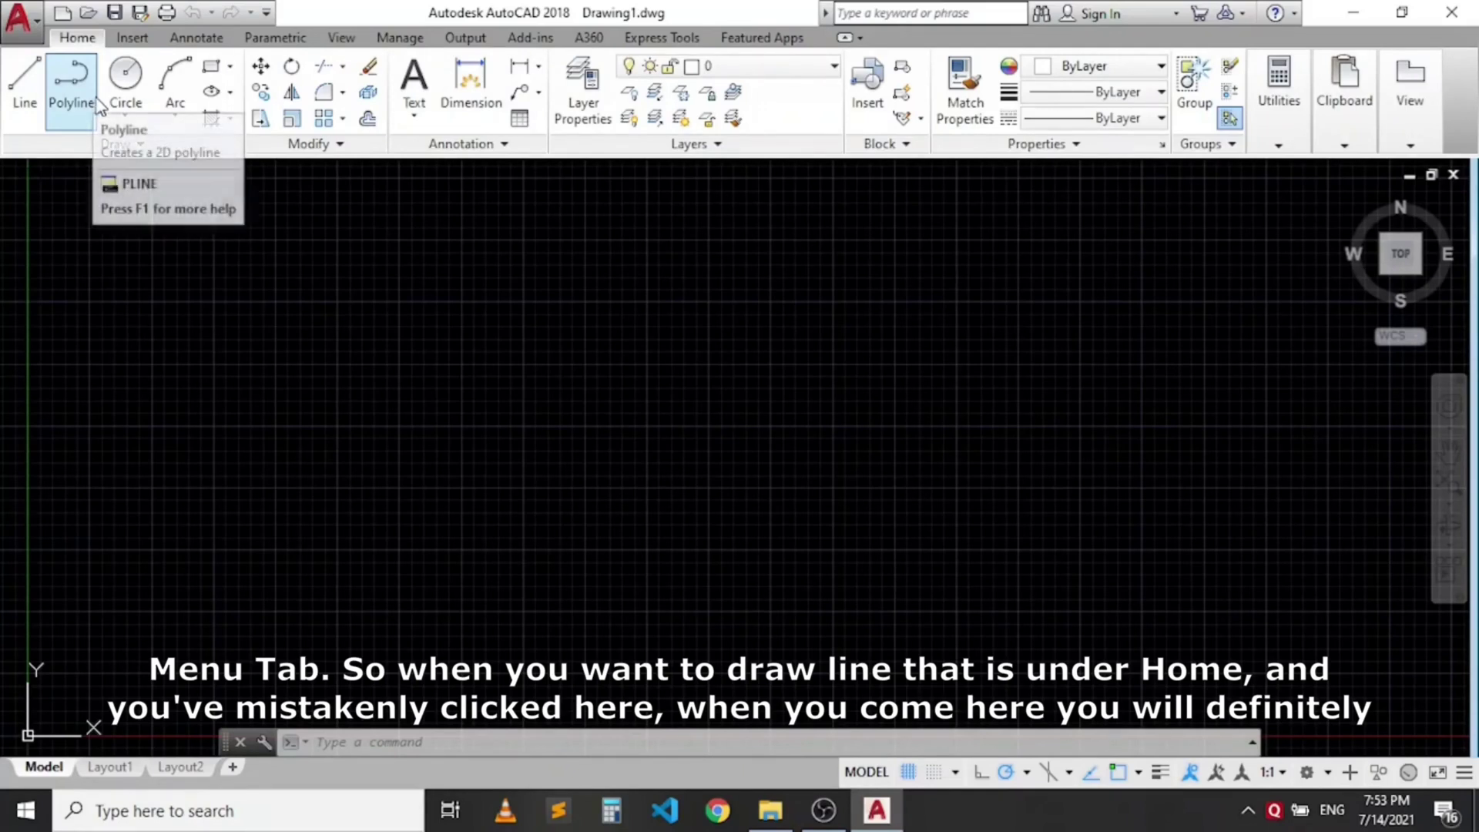
left_click(131, 38)
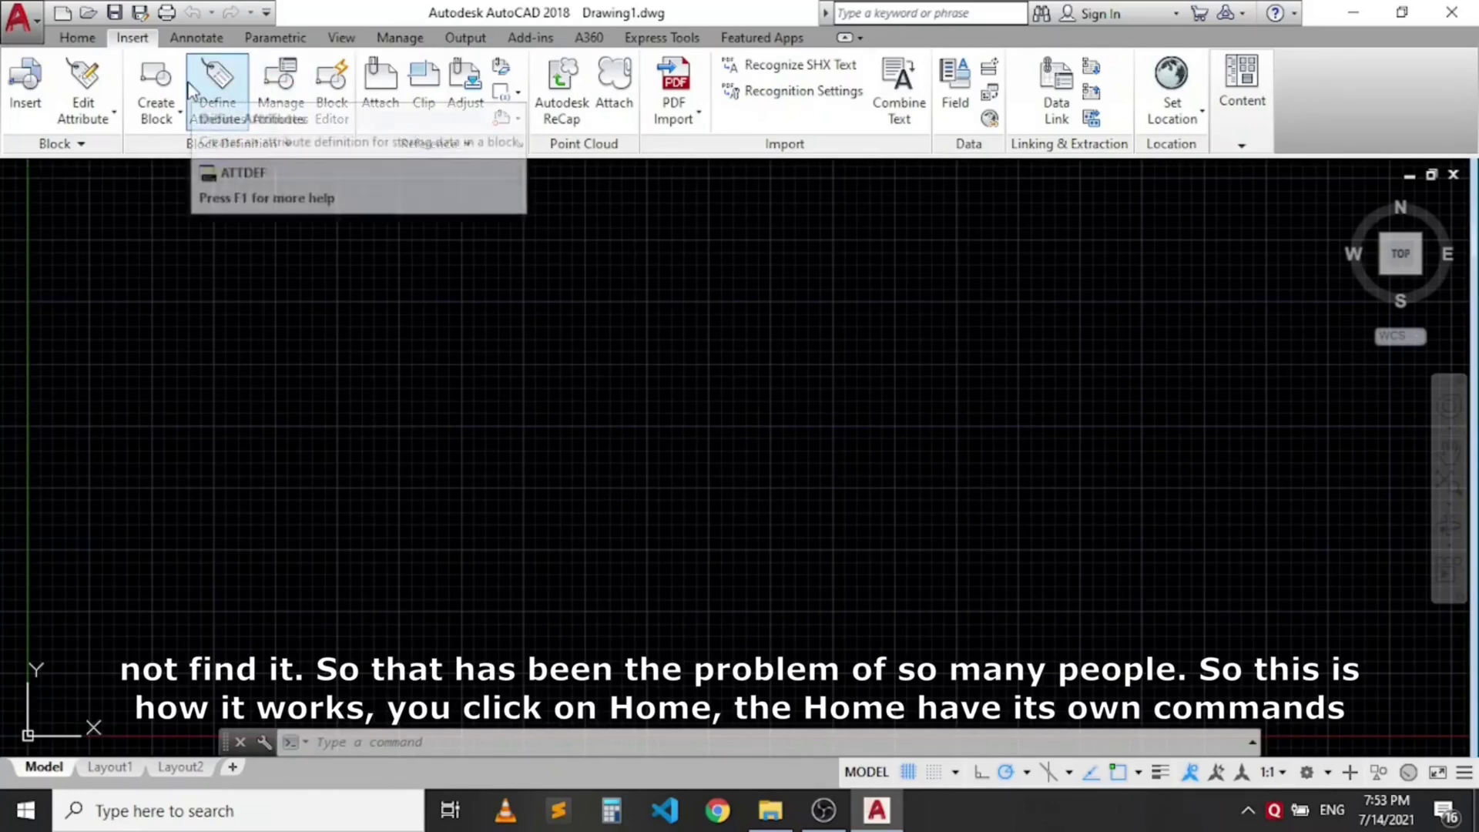
left_click(77, 37)
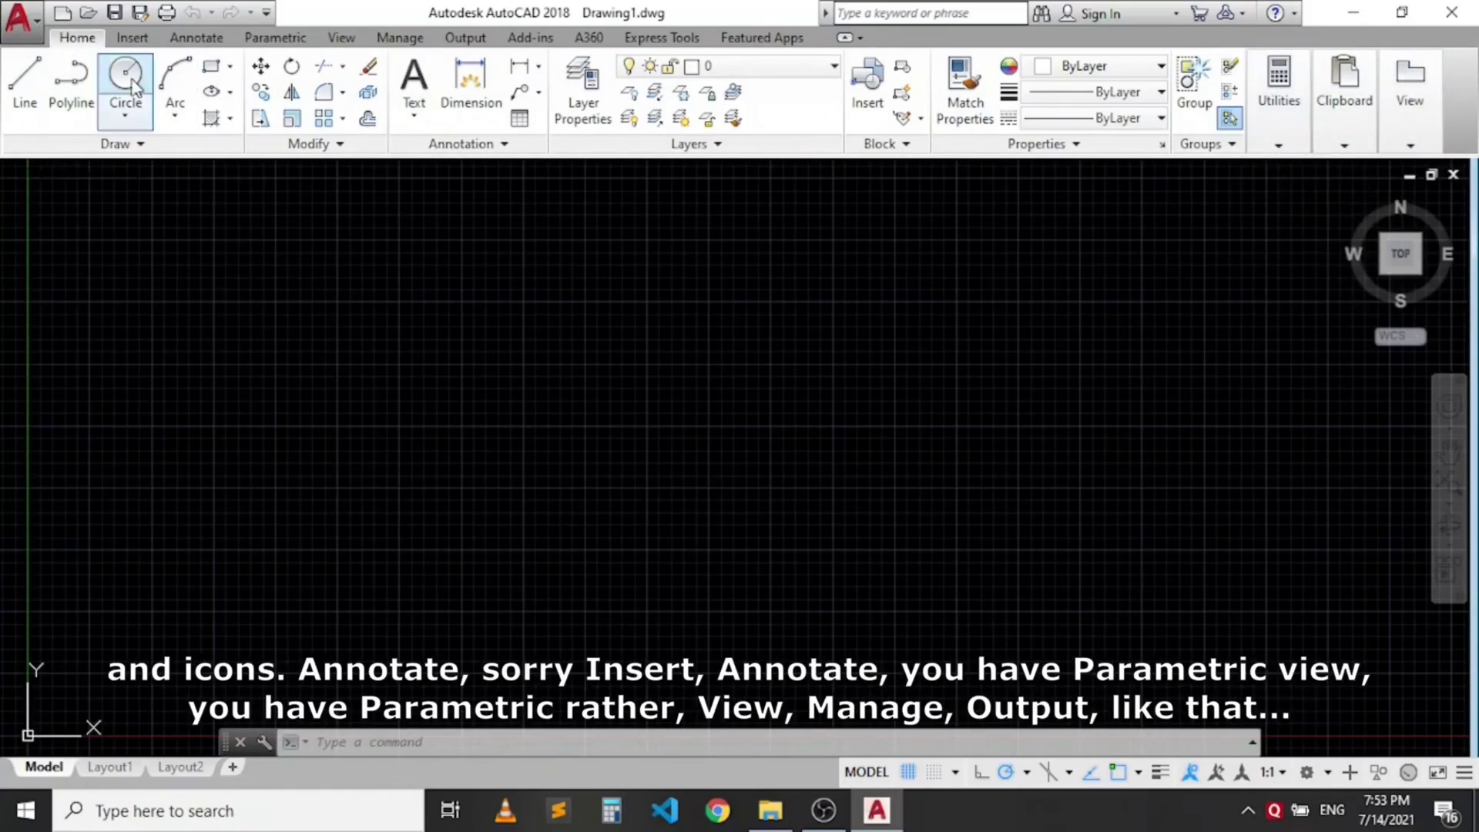
left_click(133, 37)
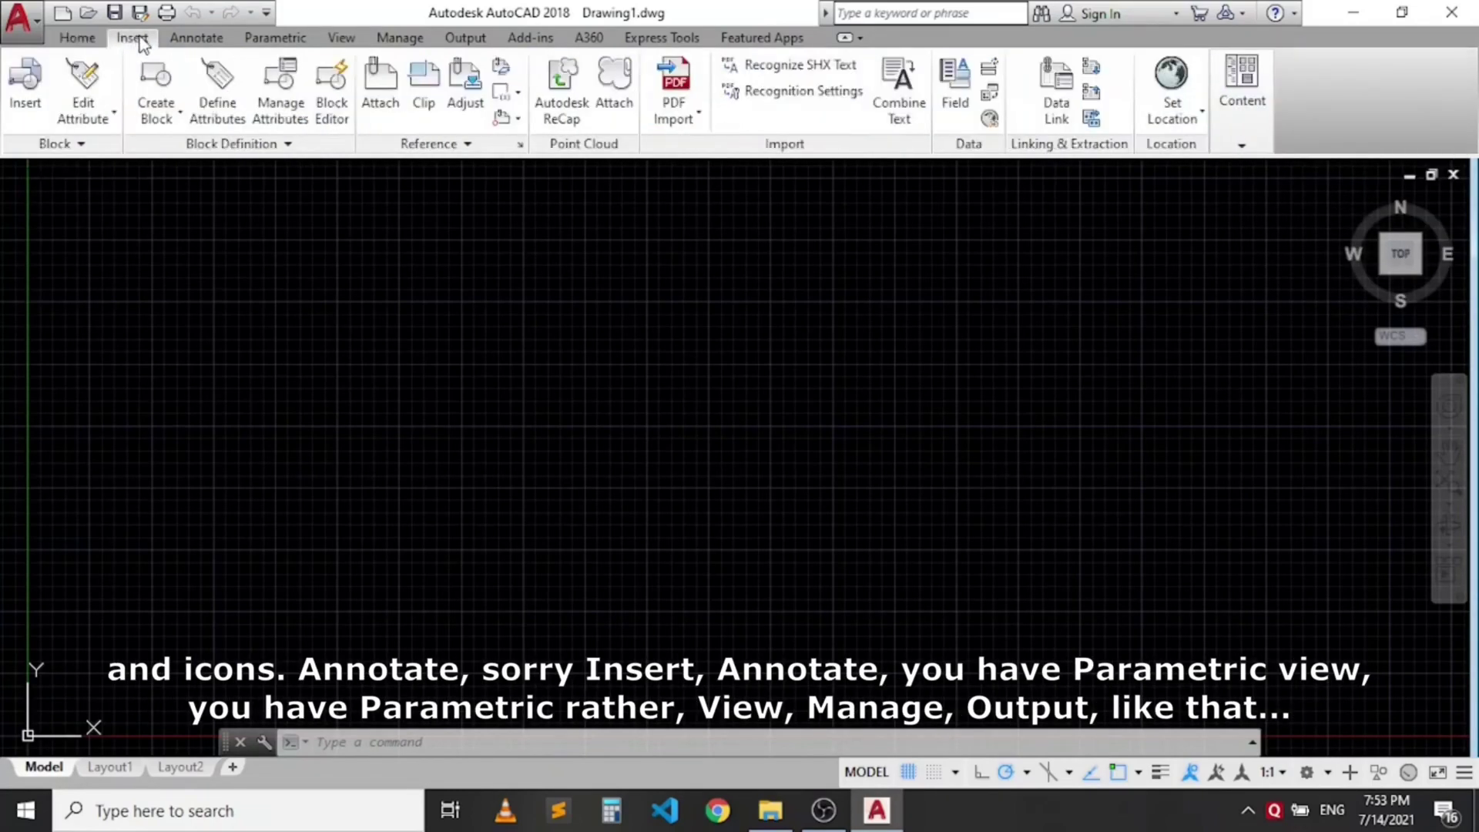
left_click(189, 38)
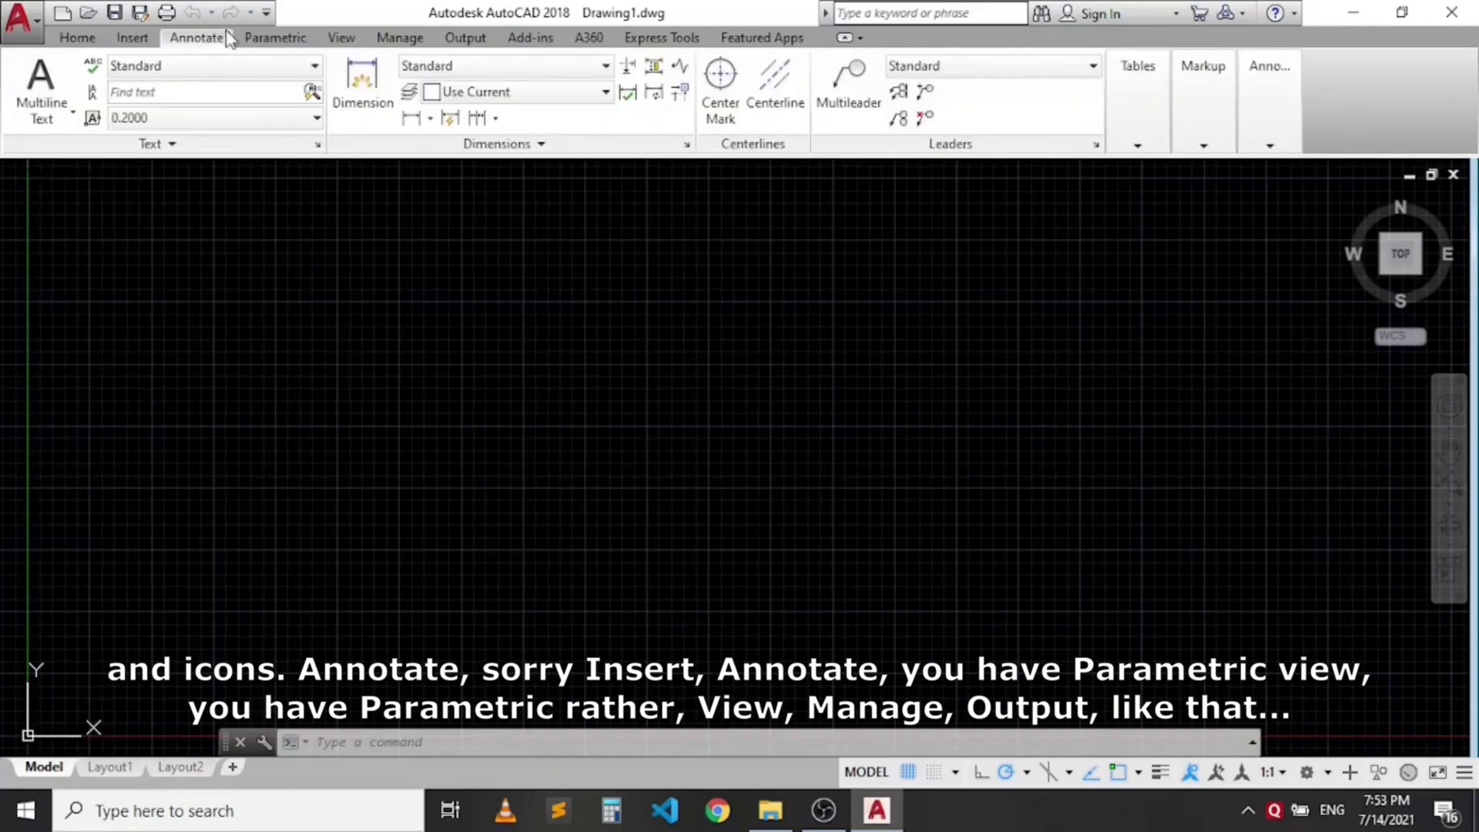
left_click(279, 38)
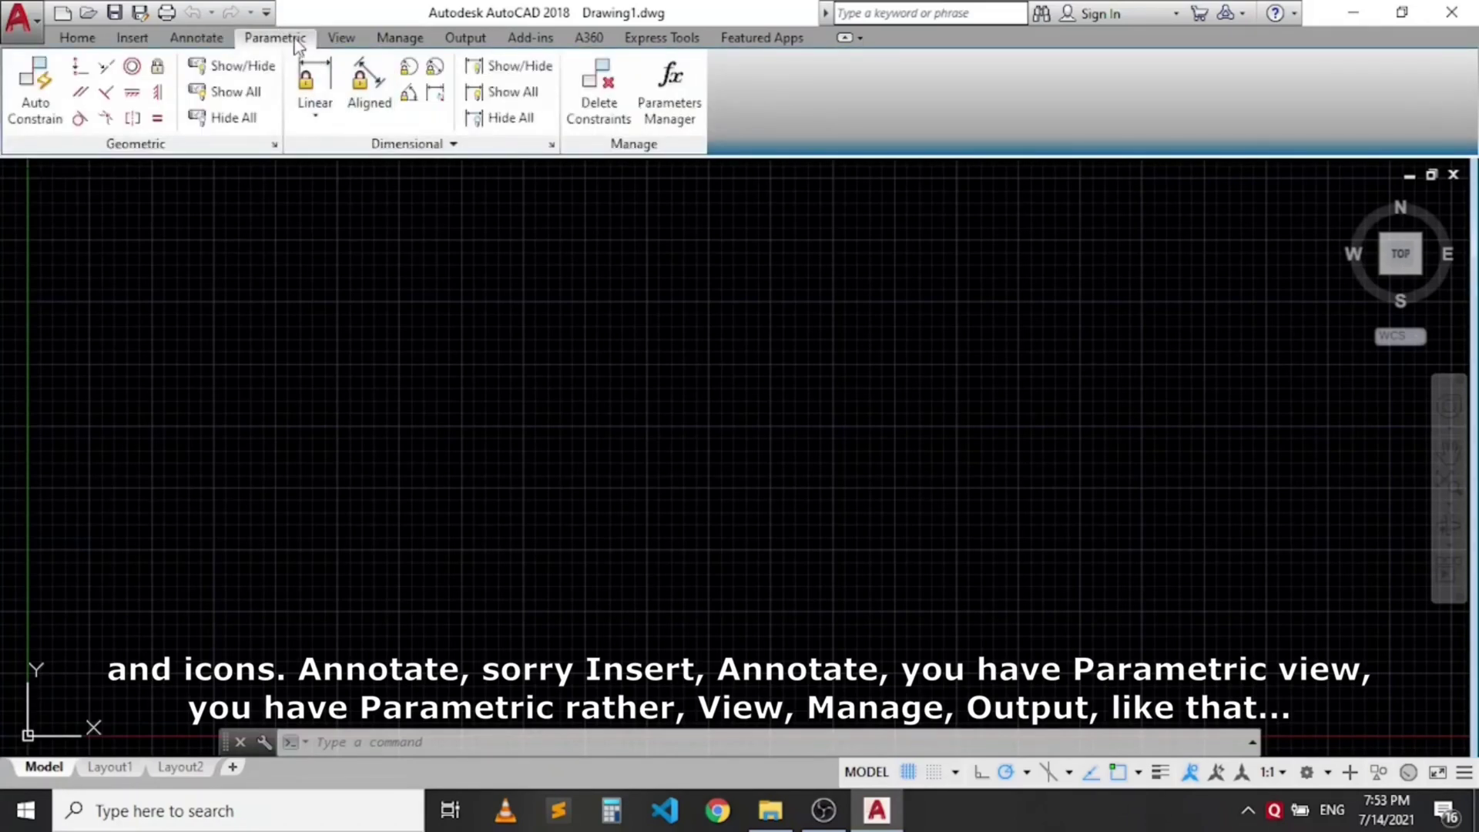
left_click(342, 40)
left_click(399, 38)
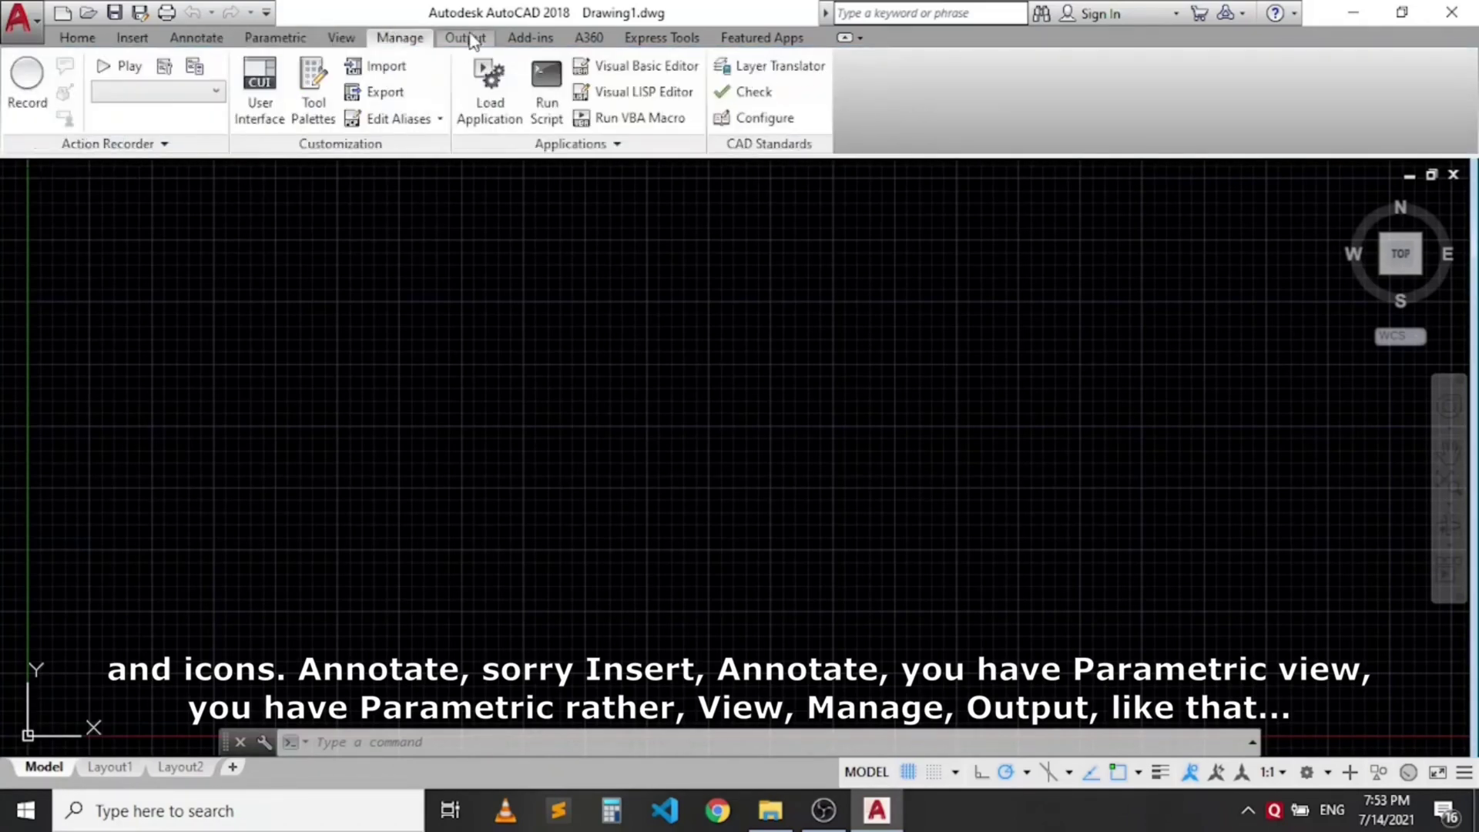
left_click(757, 43)
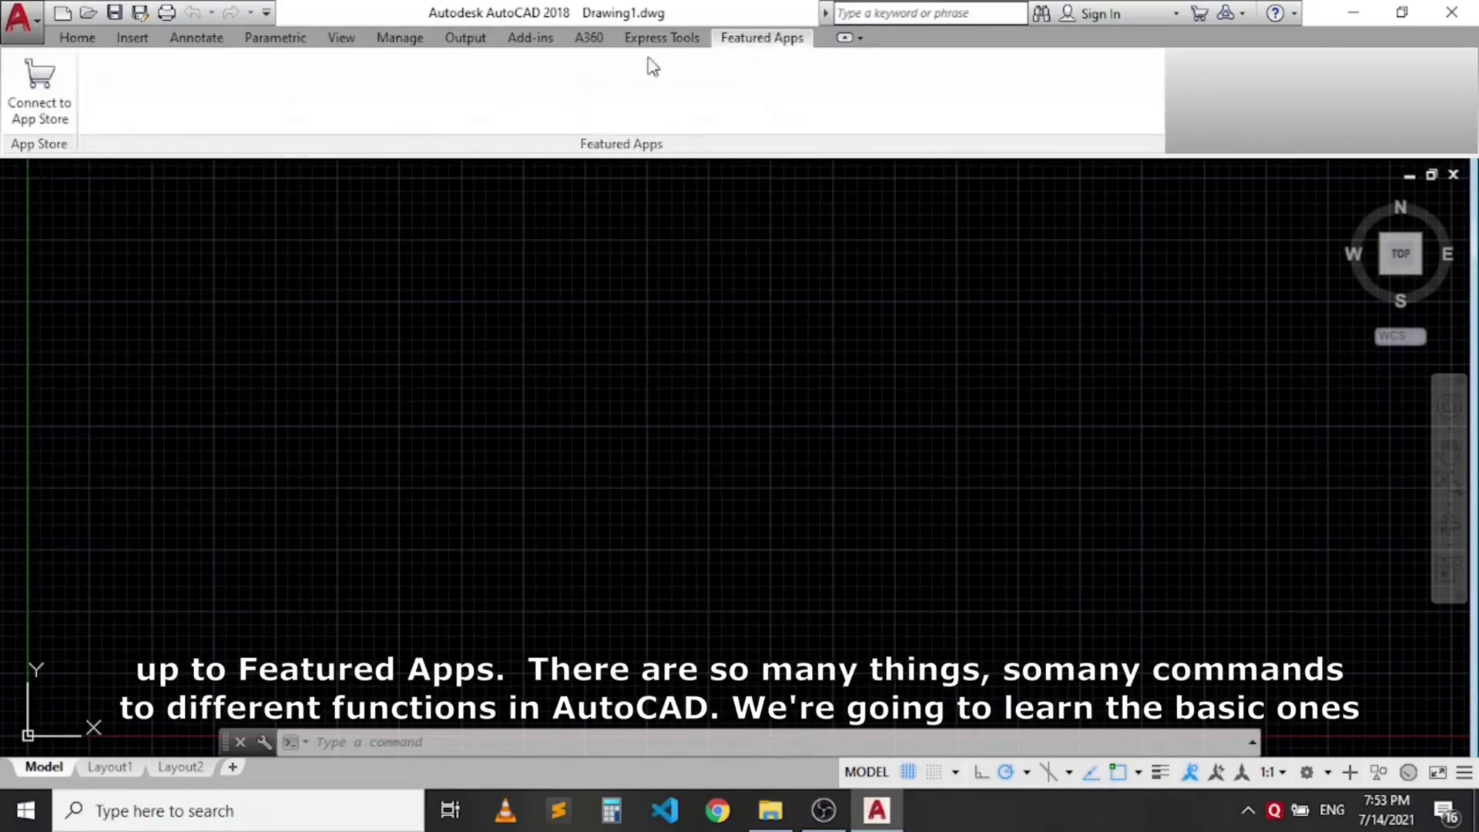
left_click(634, 39)
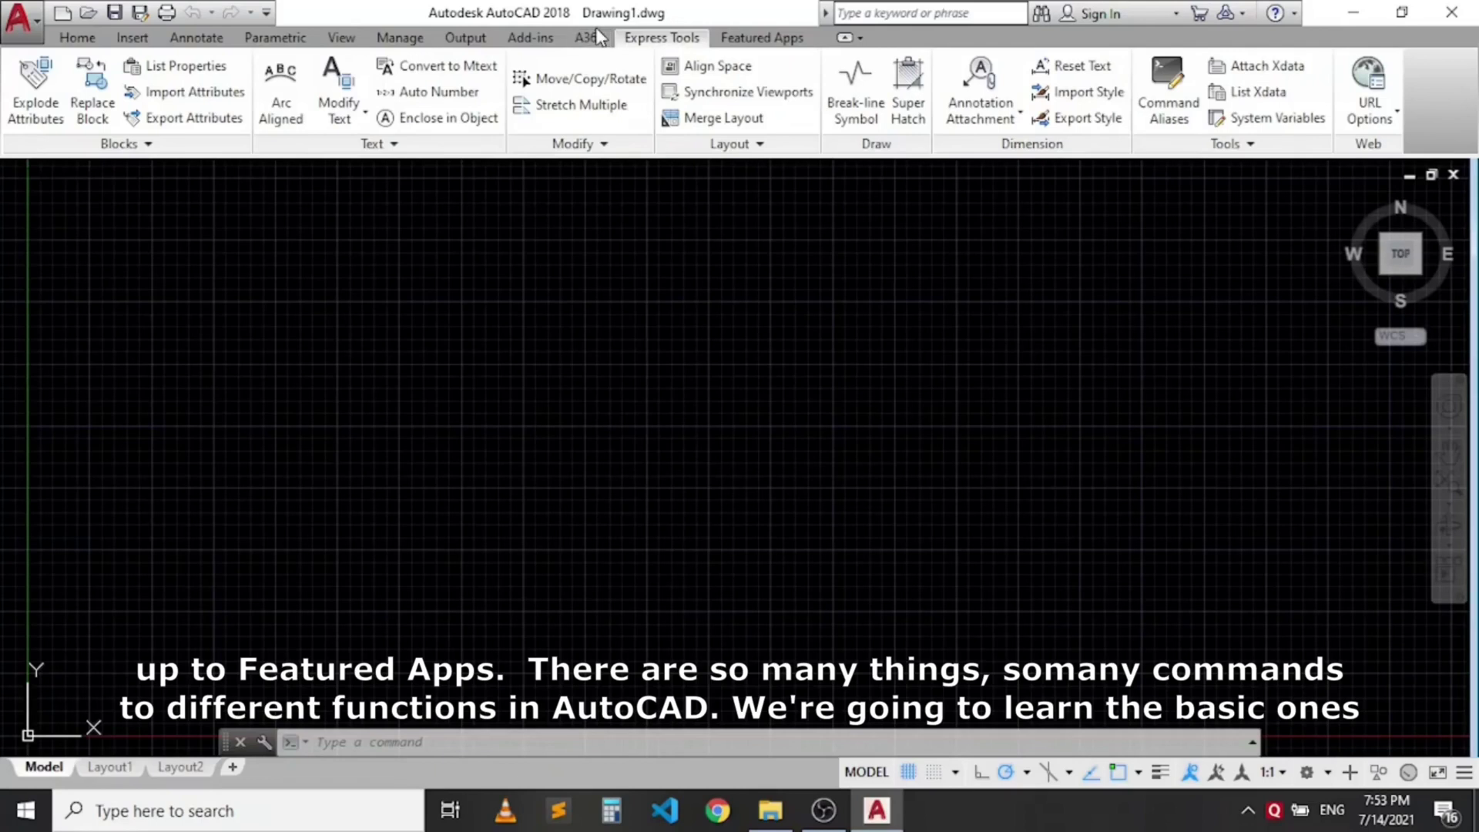
scroll(593, 37, "up", 8)
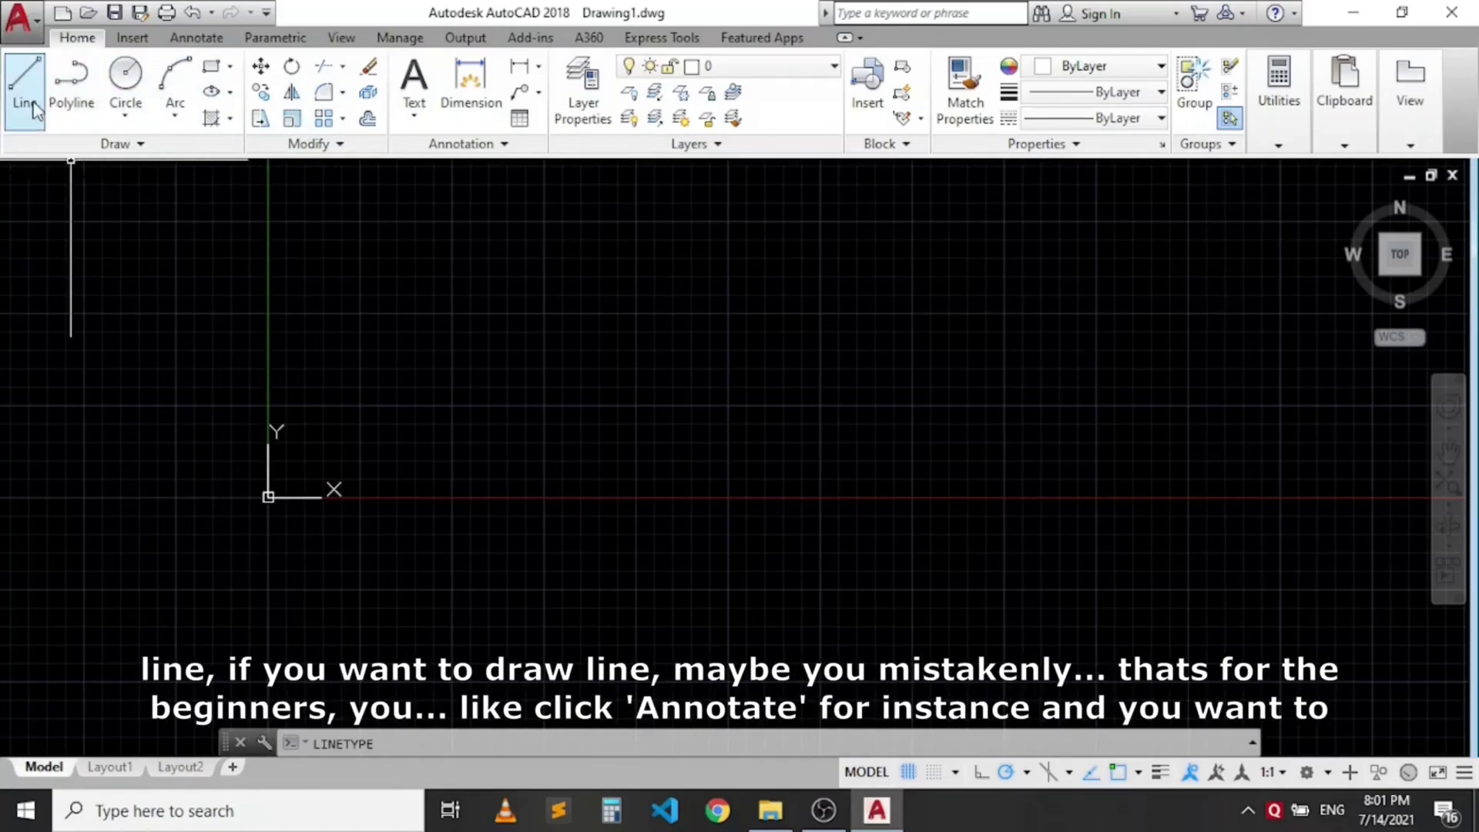
Step: With the Annotate commands showing, run the LINE command by name and draw one slightly downward-sloping segment above the X axis
left_click(196, 44)
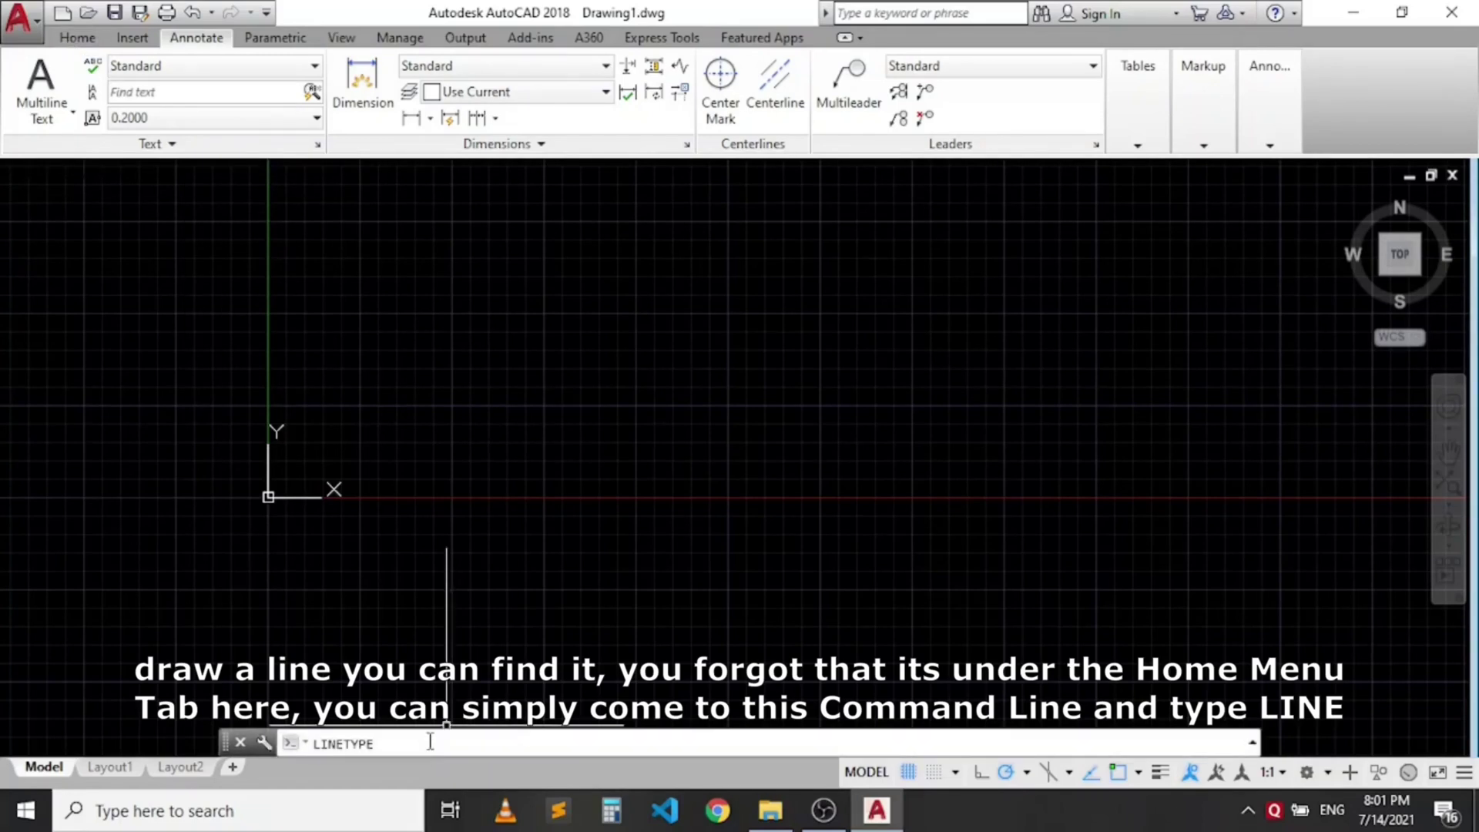
left_click_drag(376, 744, 276, 760)
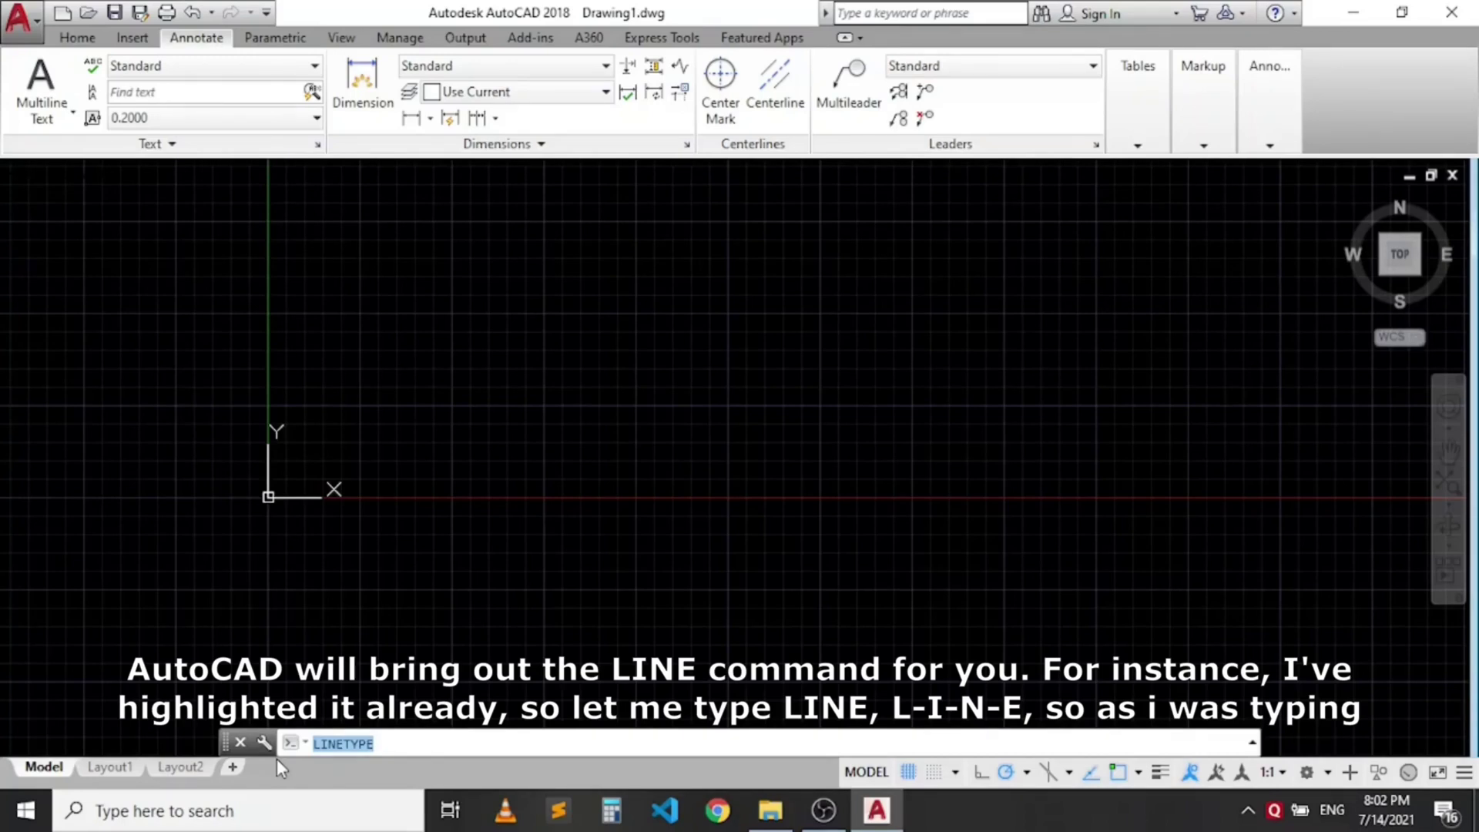
type("LIN")
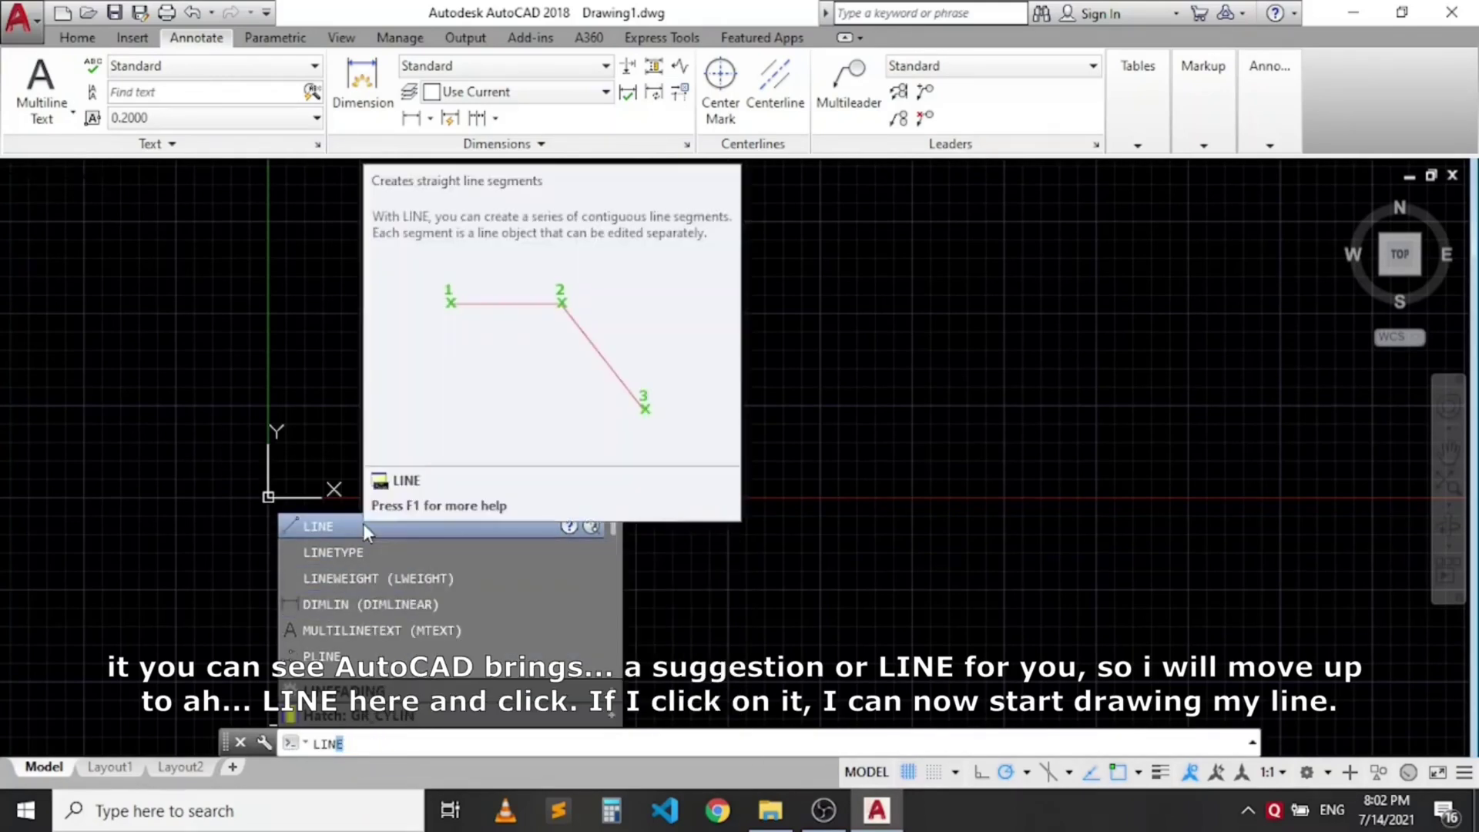
left_click(363, 523)
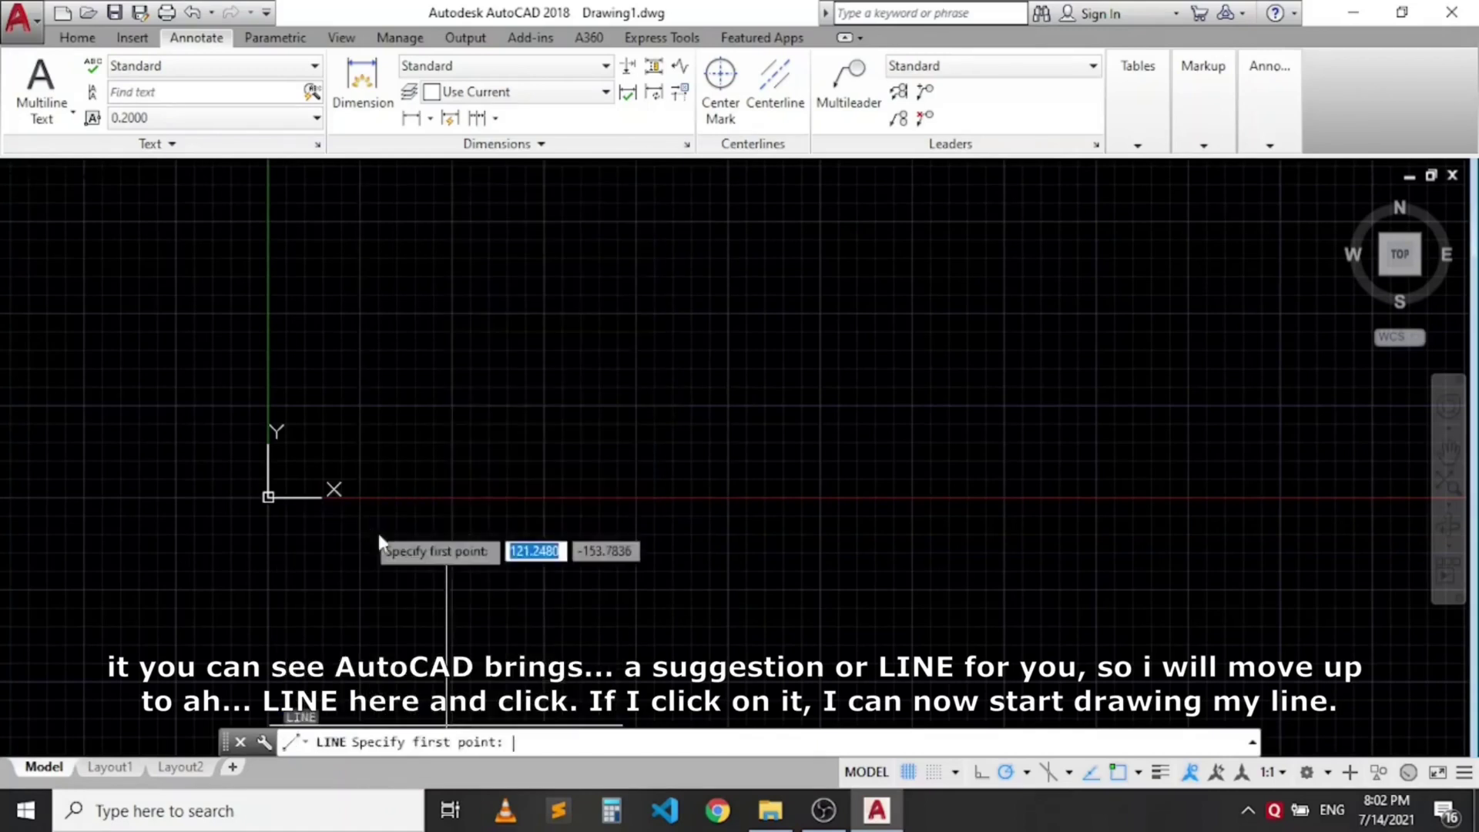
left_click(589, 368)
left_click(865, 393)
key("Escape")
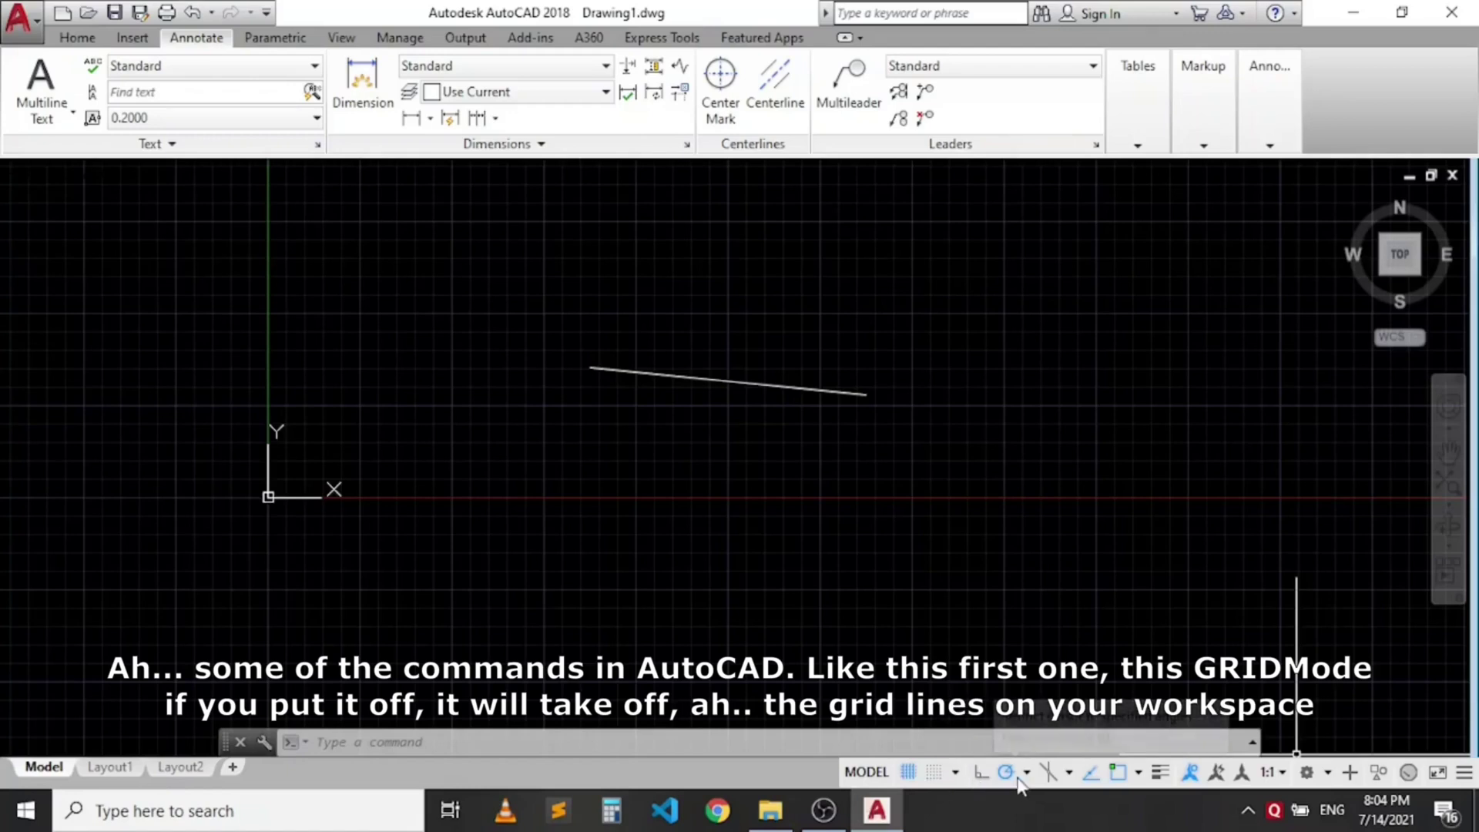
Step: Turn the drawing grid off and back on
left_click(910, 773)
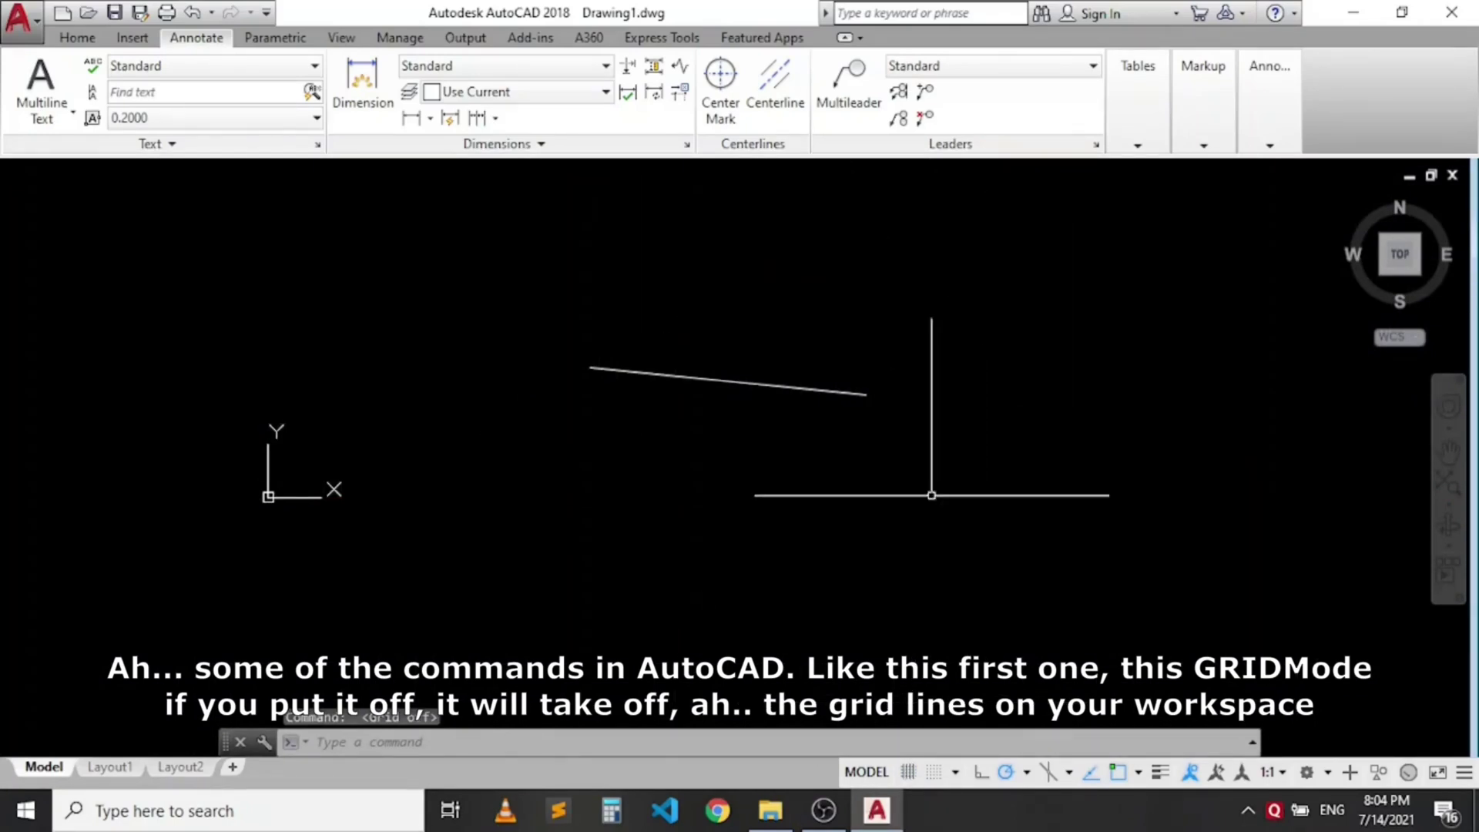
left_click(910, 772)
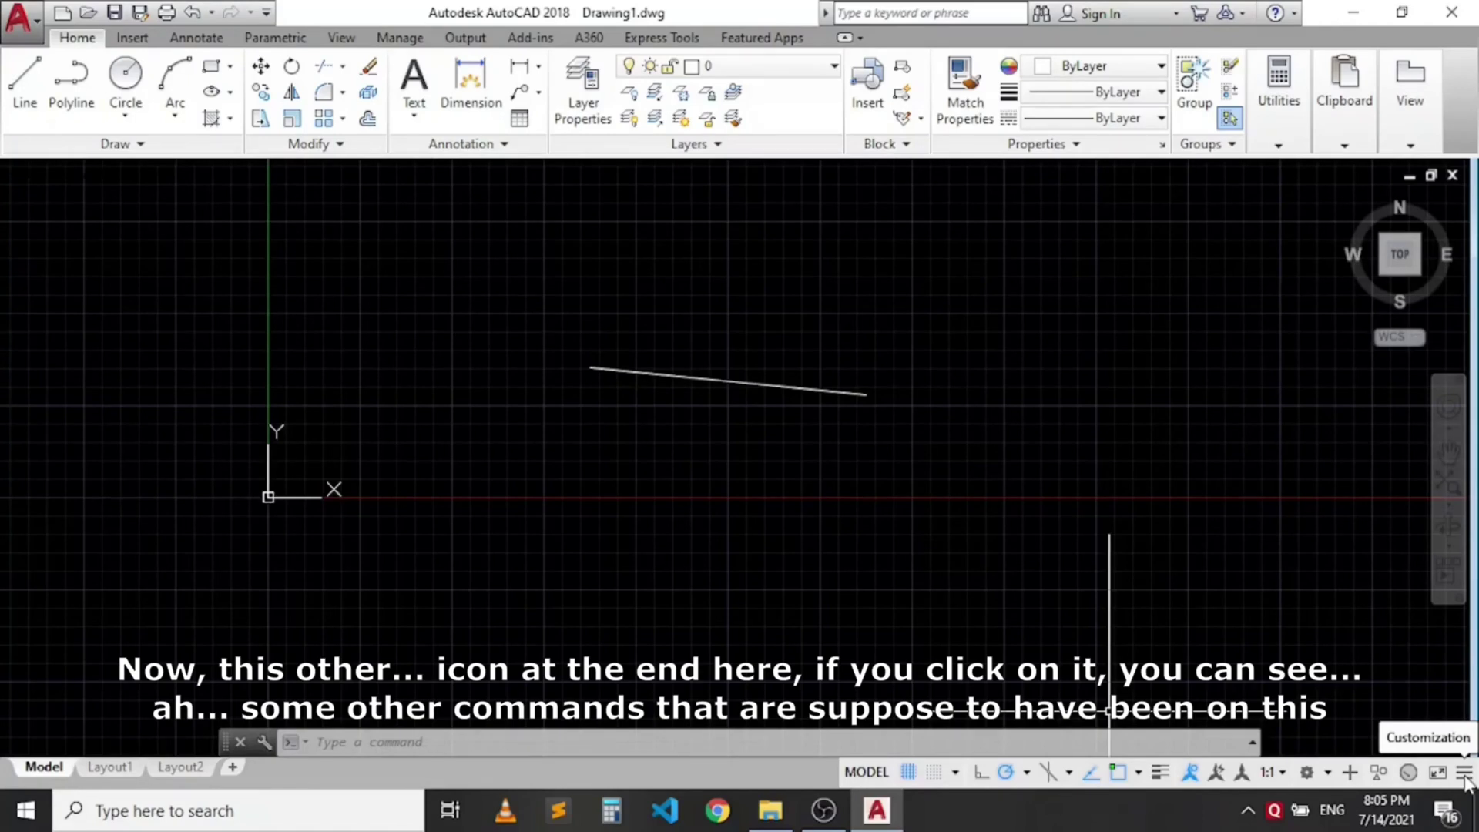
Step: Remove Ortho Mode from the toggles displayed on the status bar
left_click(1466, 780)
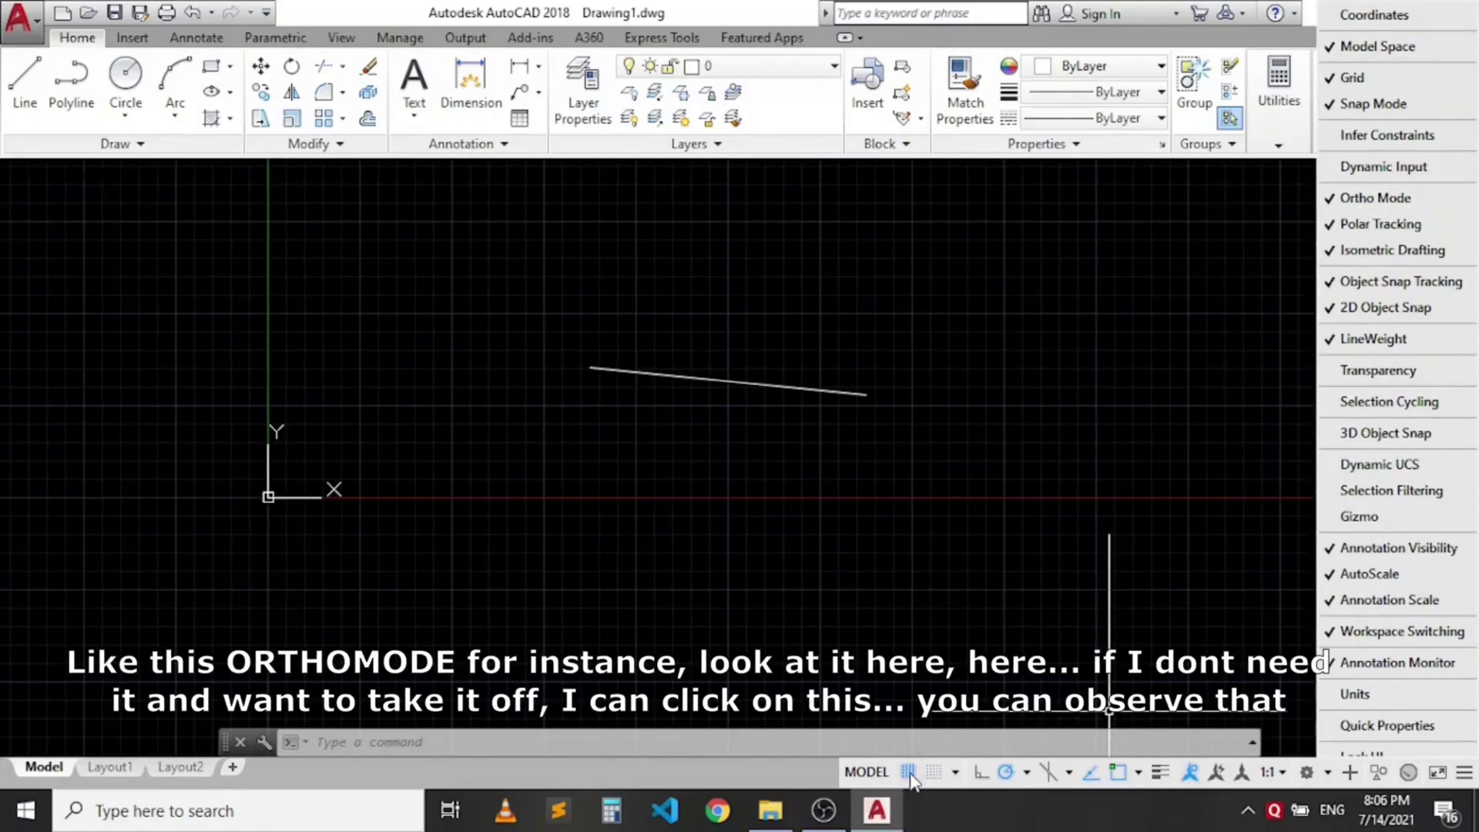
left_click(1330, 202)
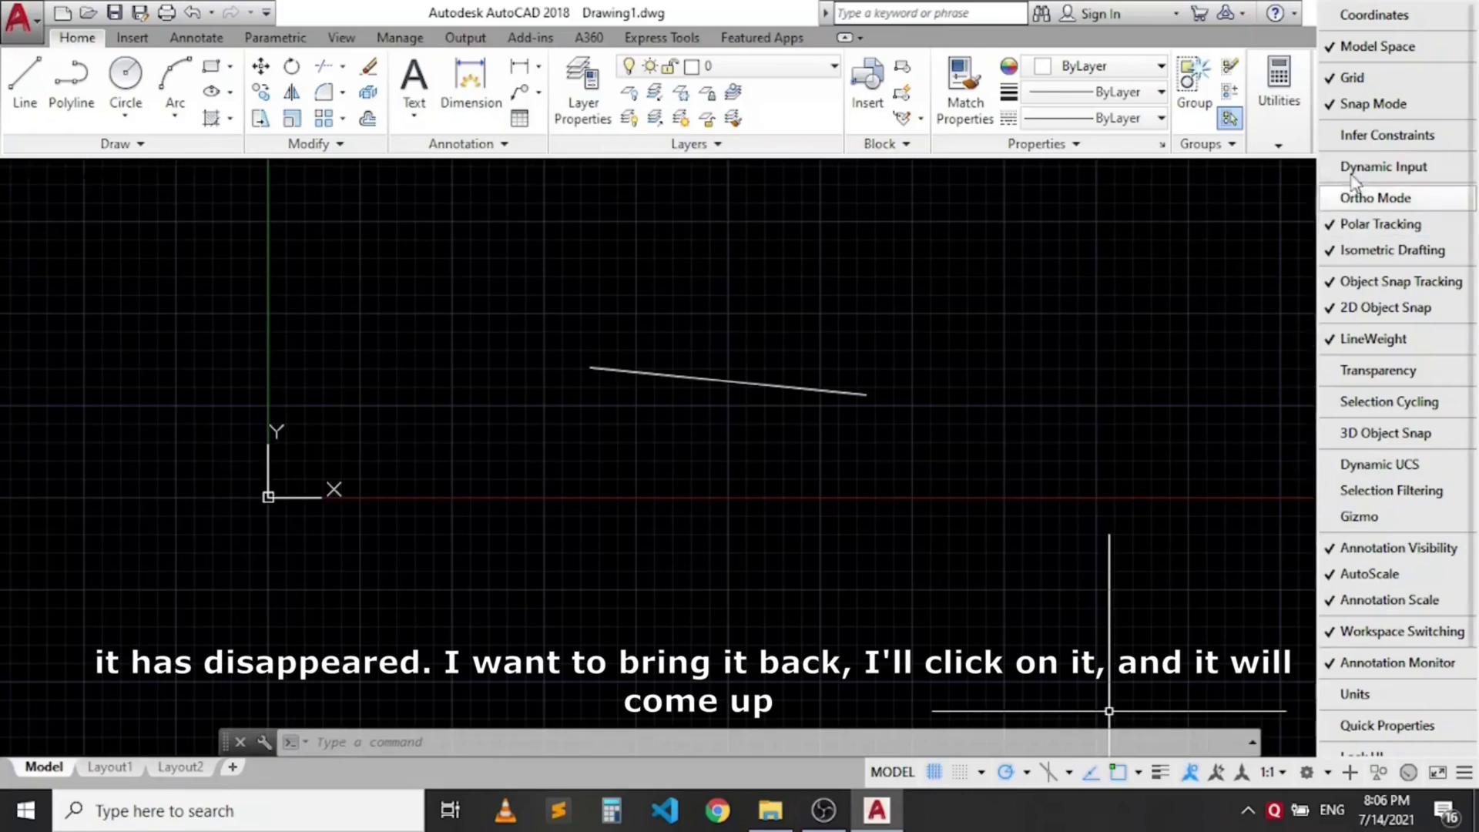
Step: Return Ortho Mode to the toggles displayed on the status bar, then remove and restore the LineWeight toggle
left_click(1330, 207)
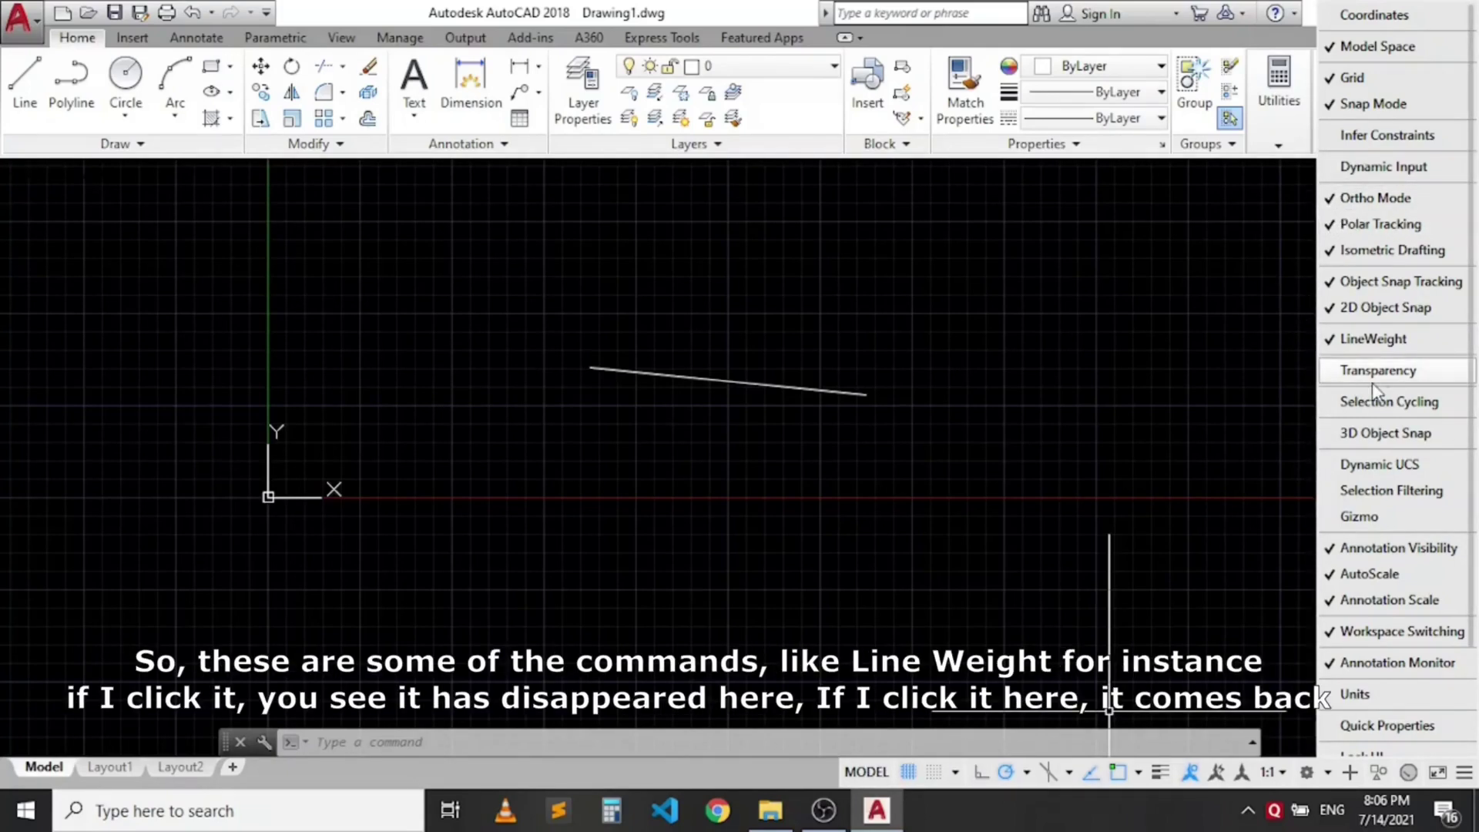
left_click(1342, 343)
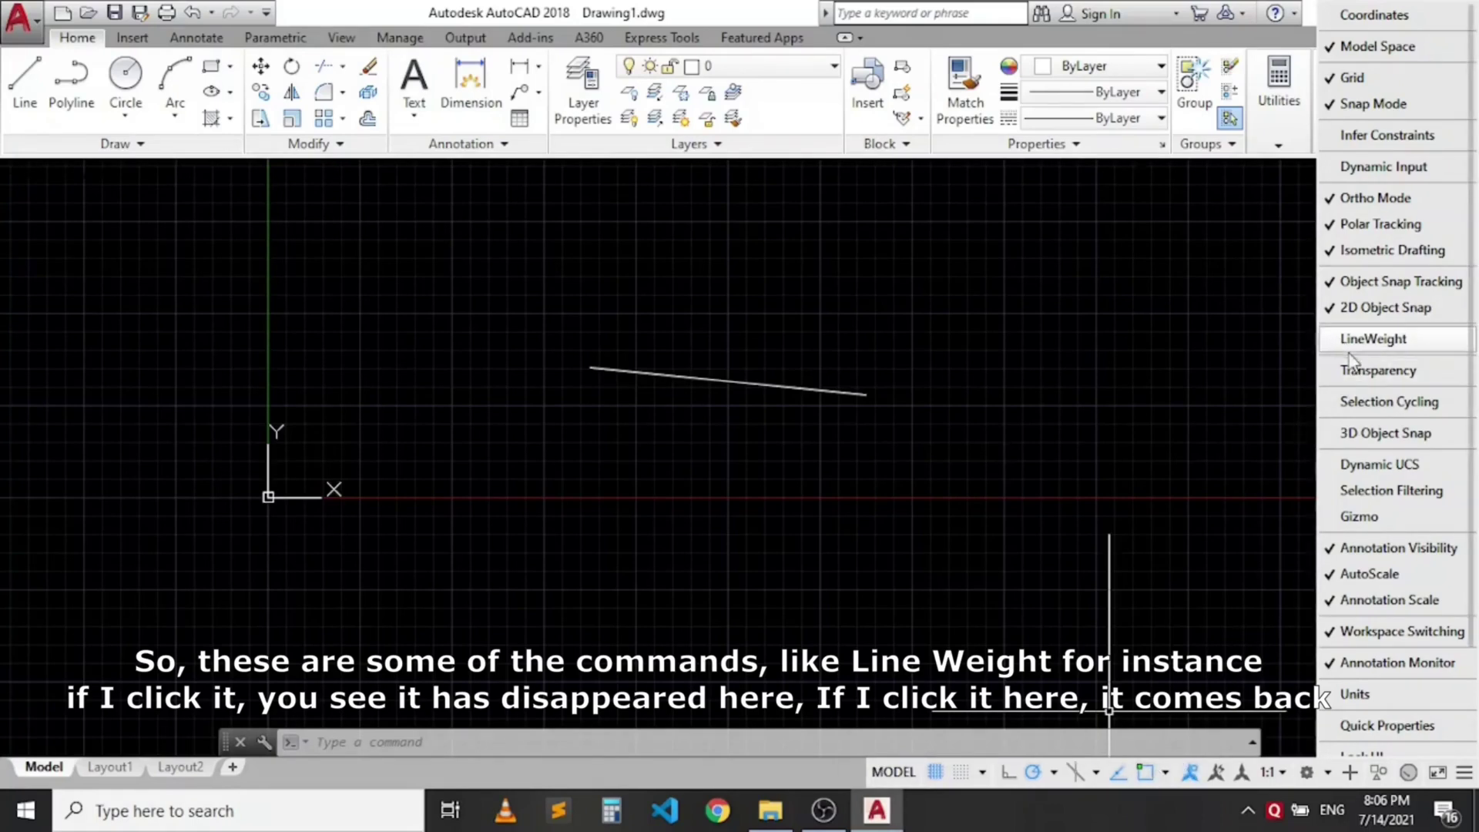
left_click(1371, 339)
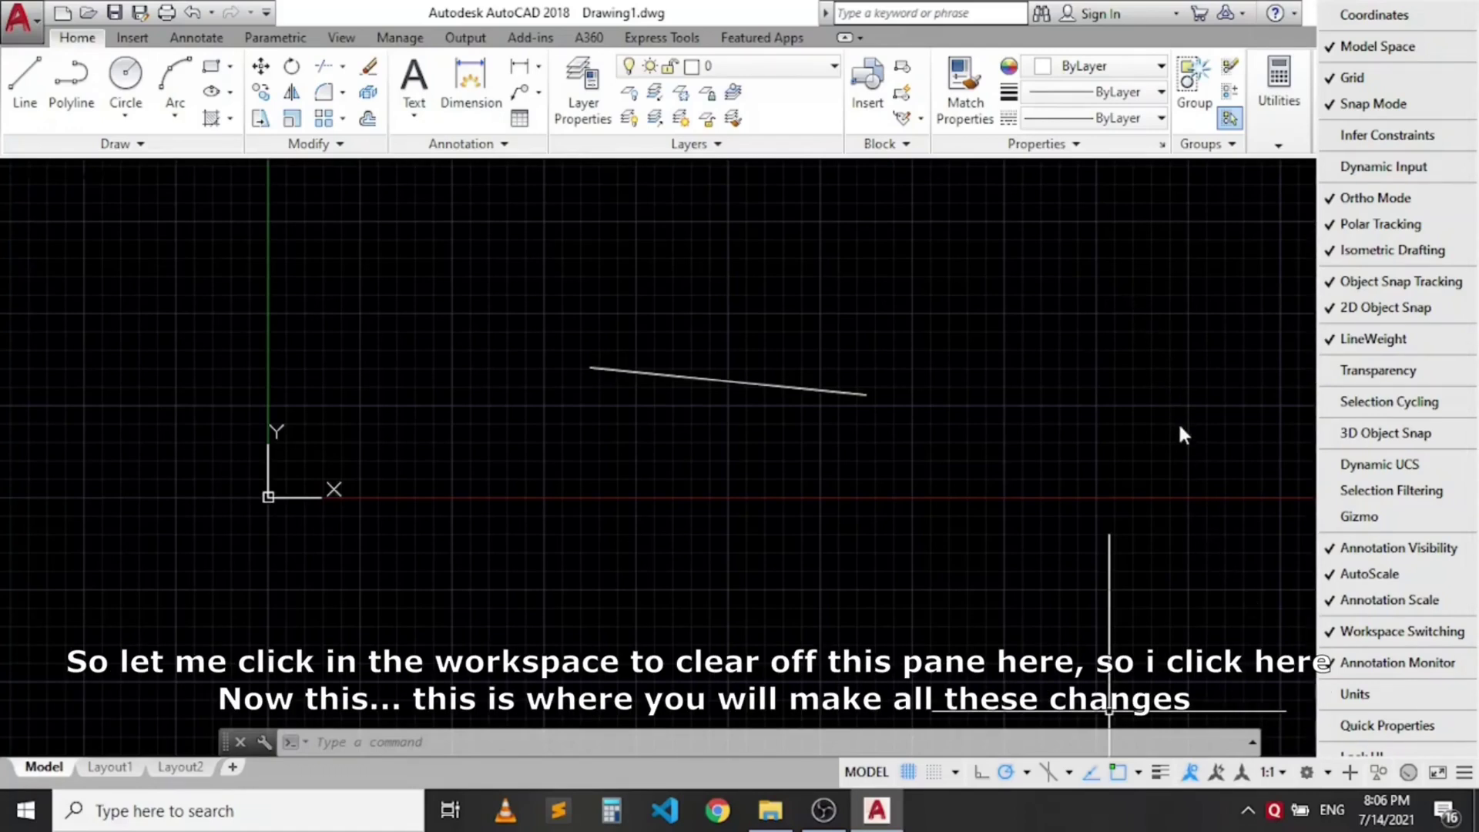
left_click(1146, 465)
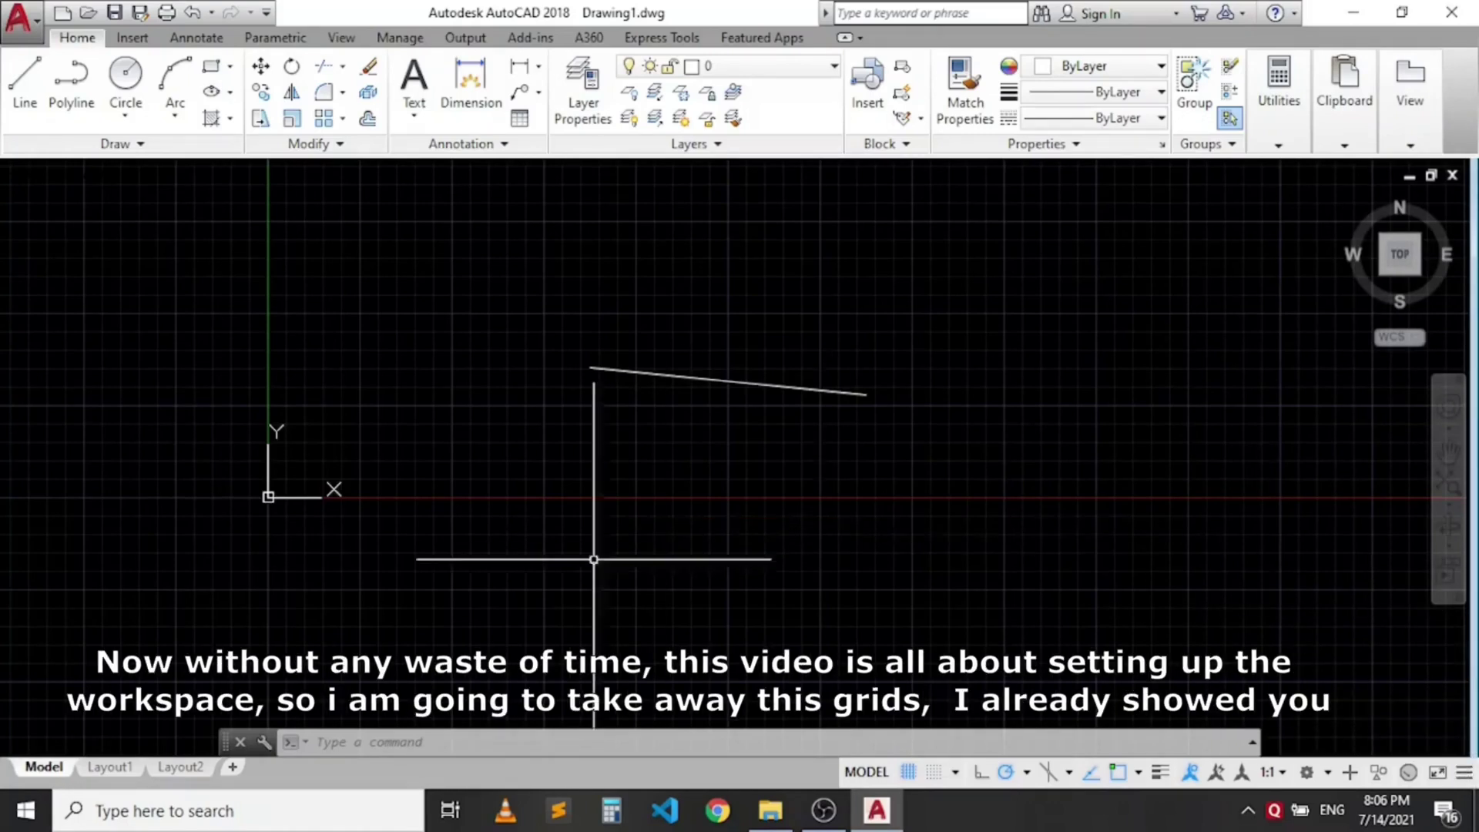
Step: Turn off the drawing grid in model space
scroll(593, 555, "down", 2)
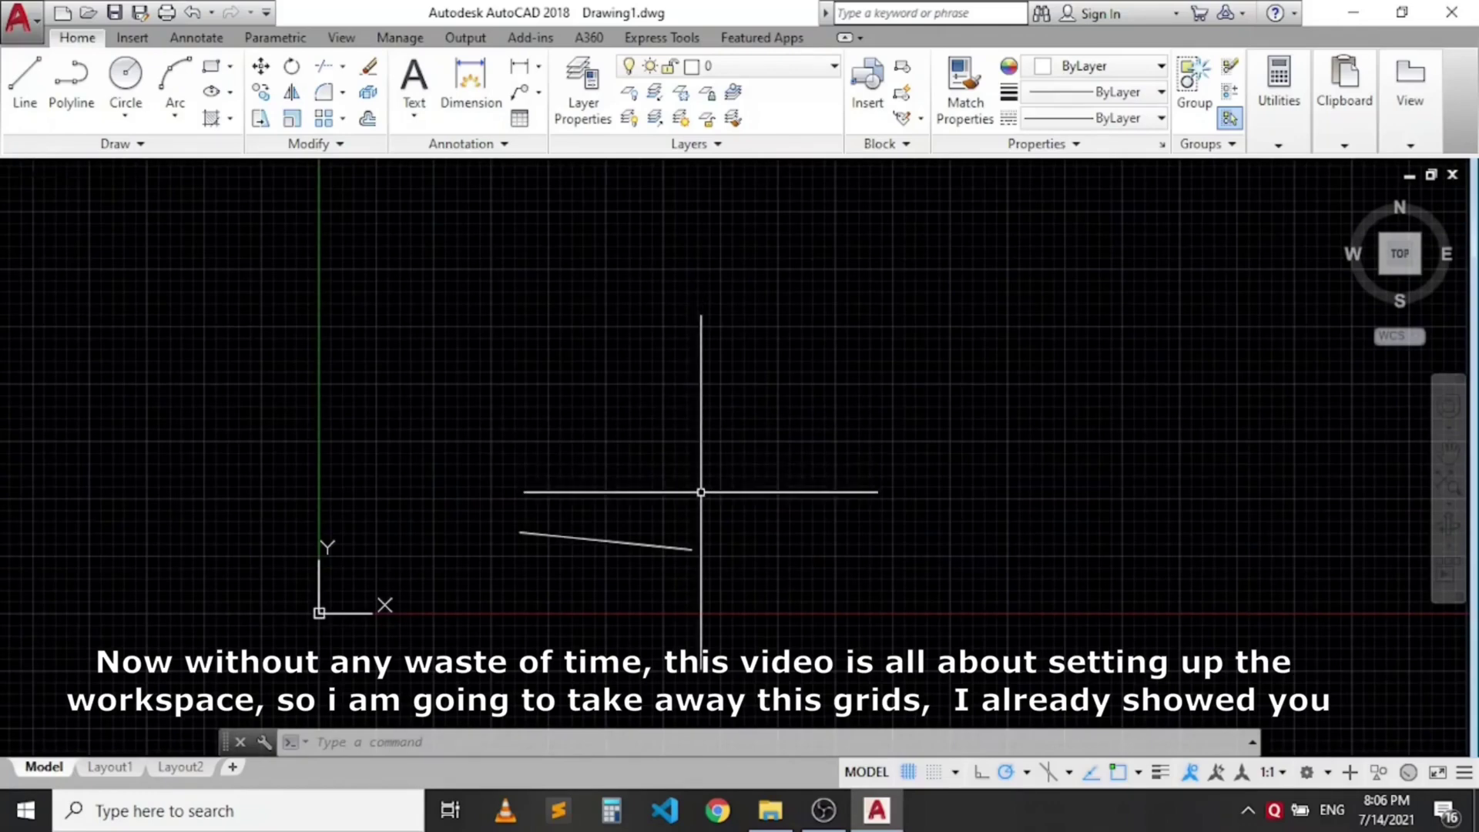
scroll(741, 525, "down", 5)
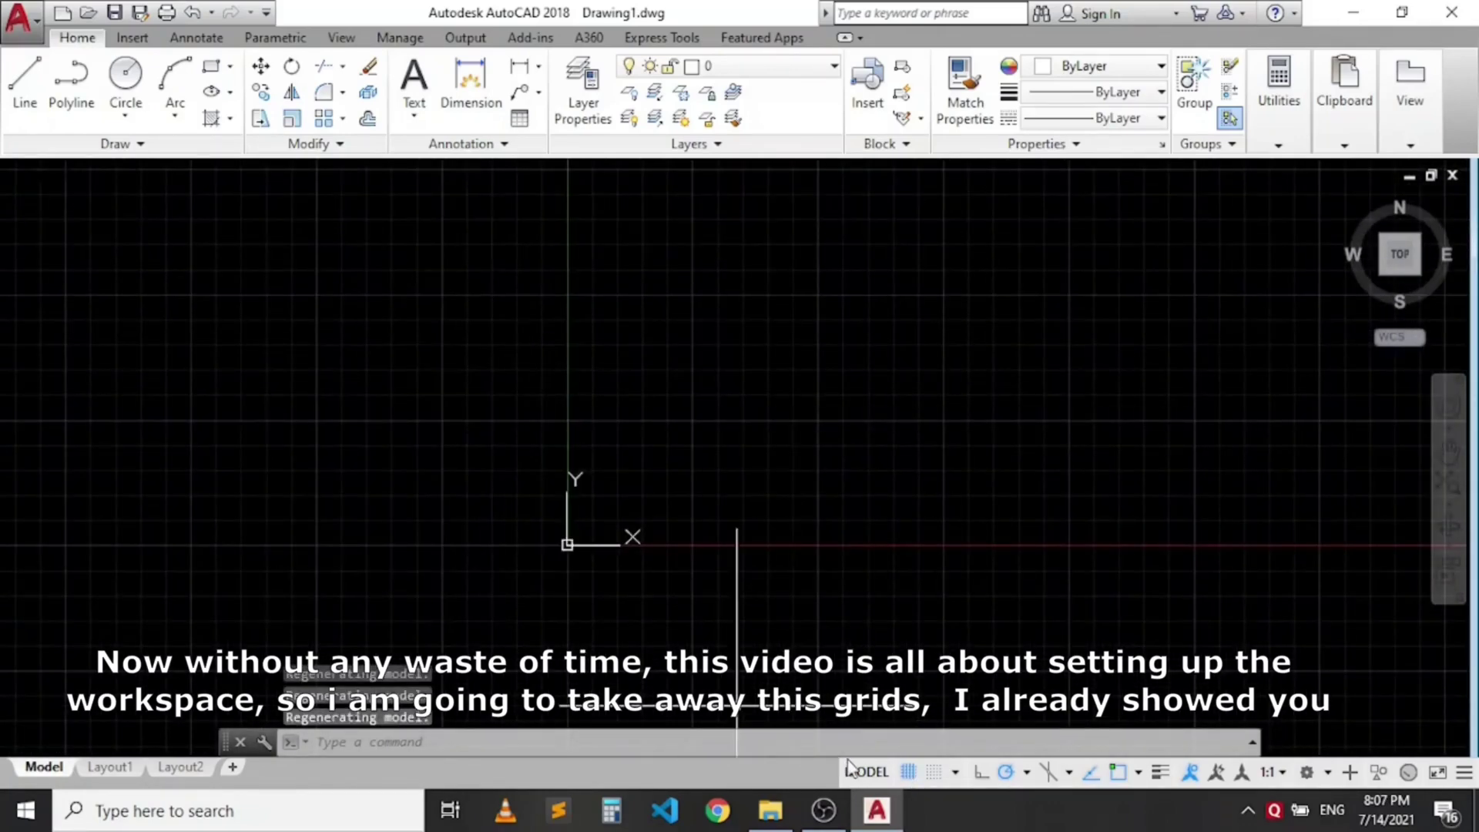
left_click(909, 773)
scroll(462, 524, "down", 3)
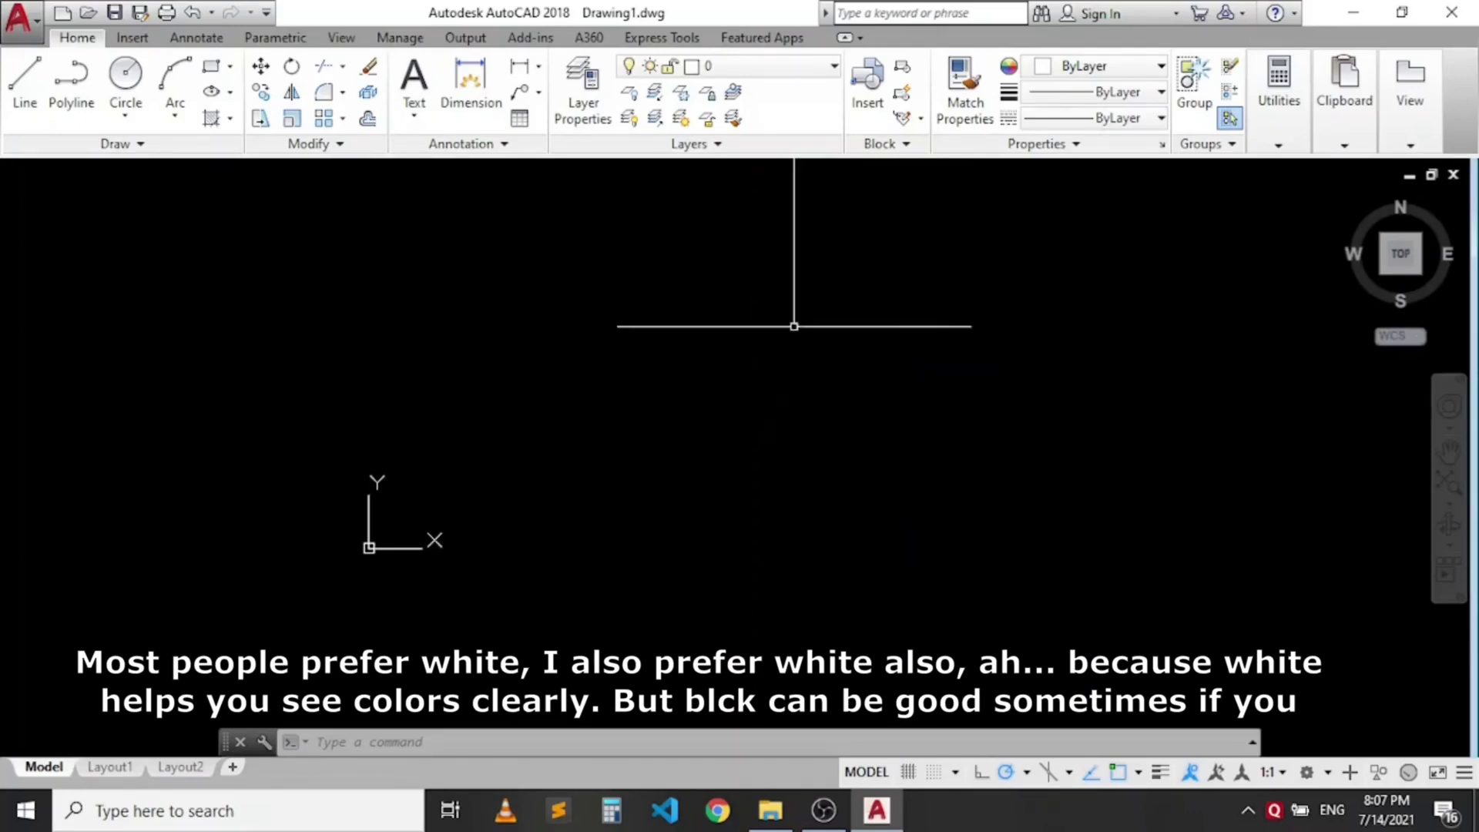
scroll(634, 506, "down", 3)
scroll(539, 495, "up", 3)
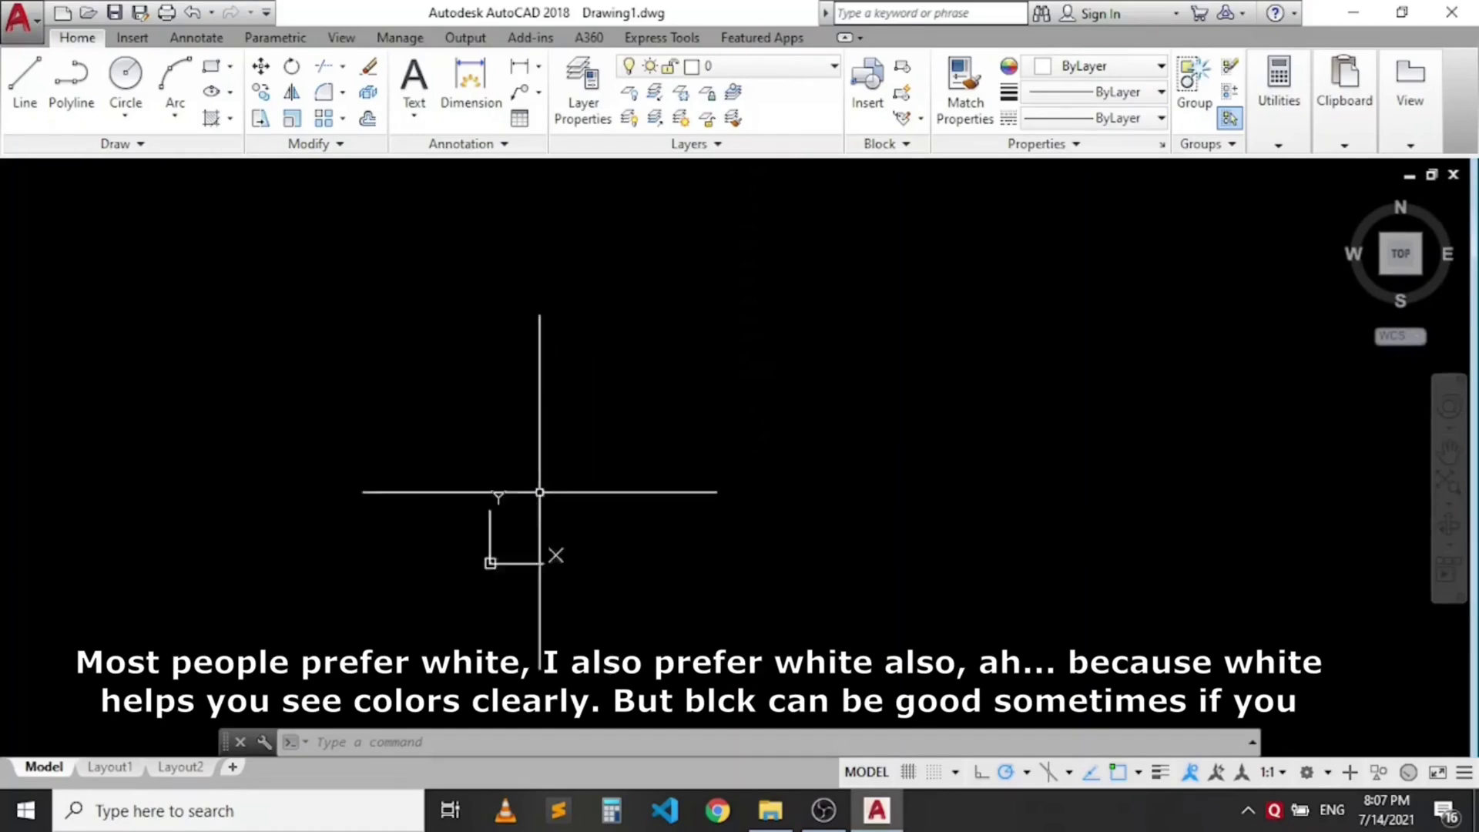
scroll(498, 630, "down", 2)
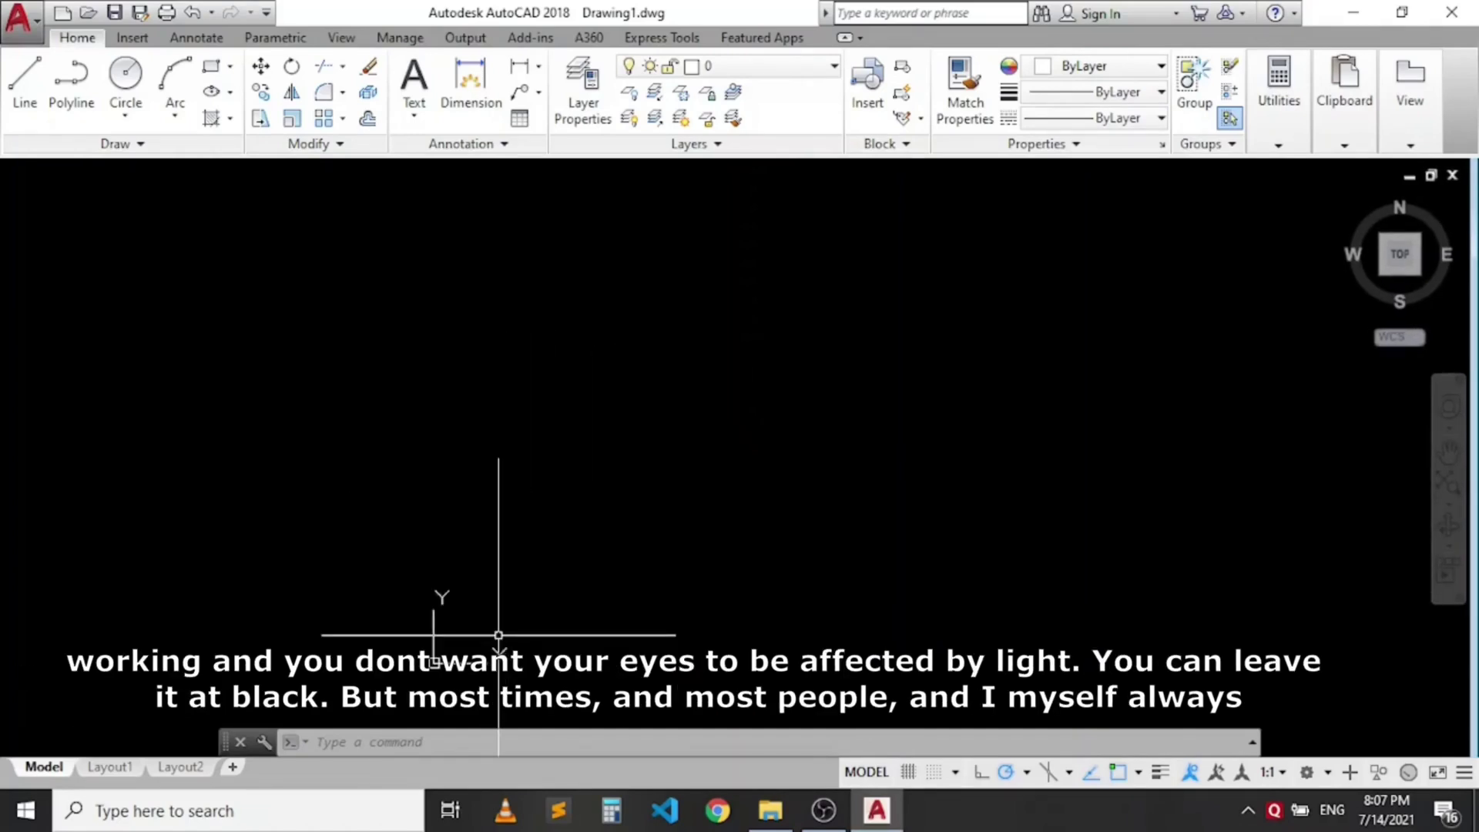
scroll(593, 540, "down", 2)
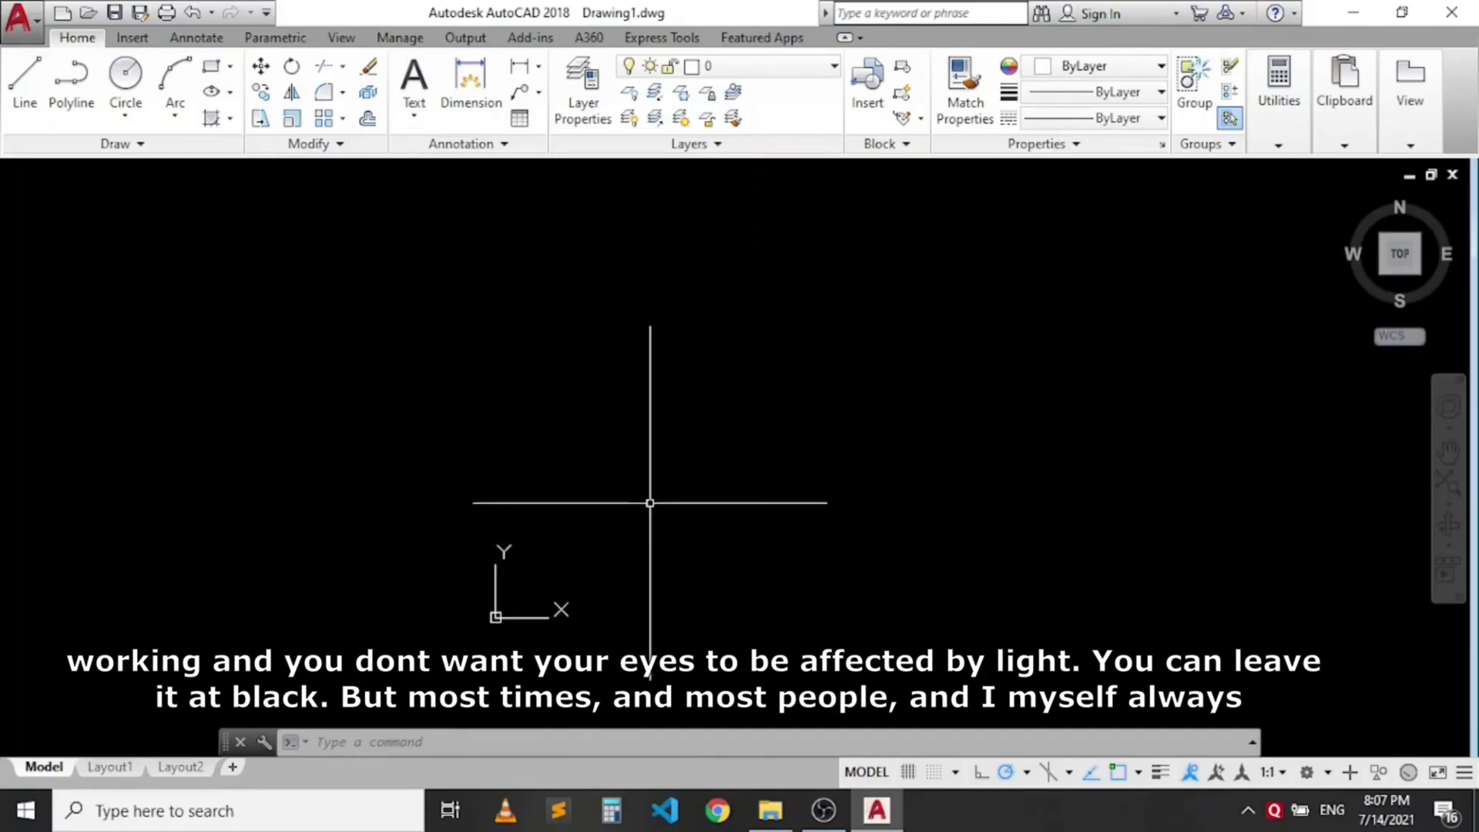
scroll(493, 536, "down", 2)
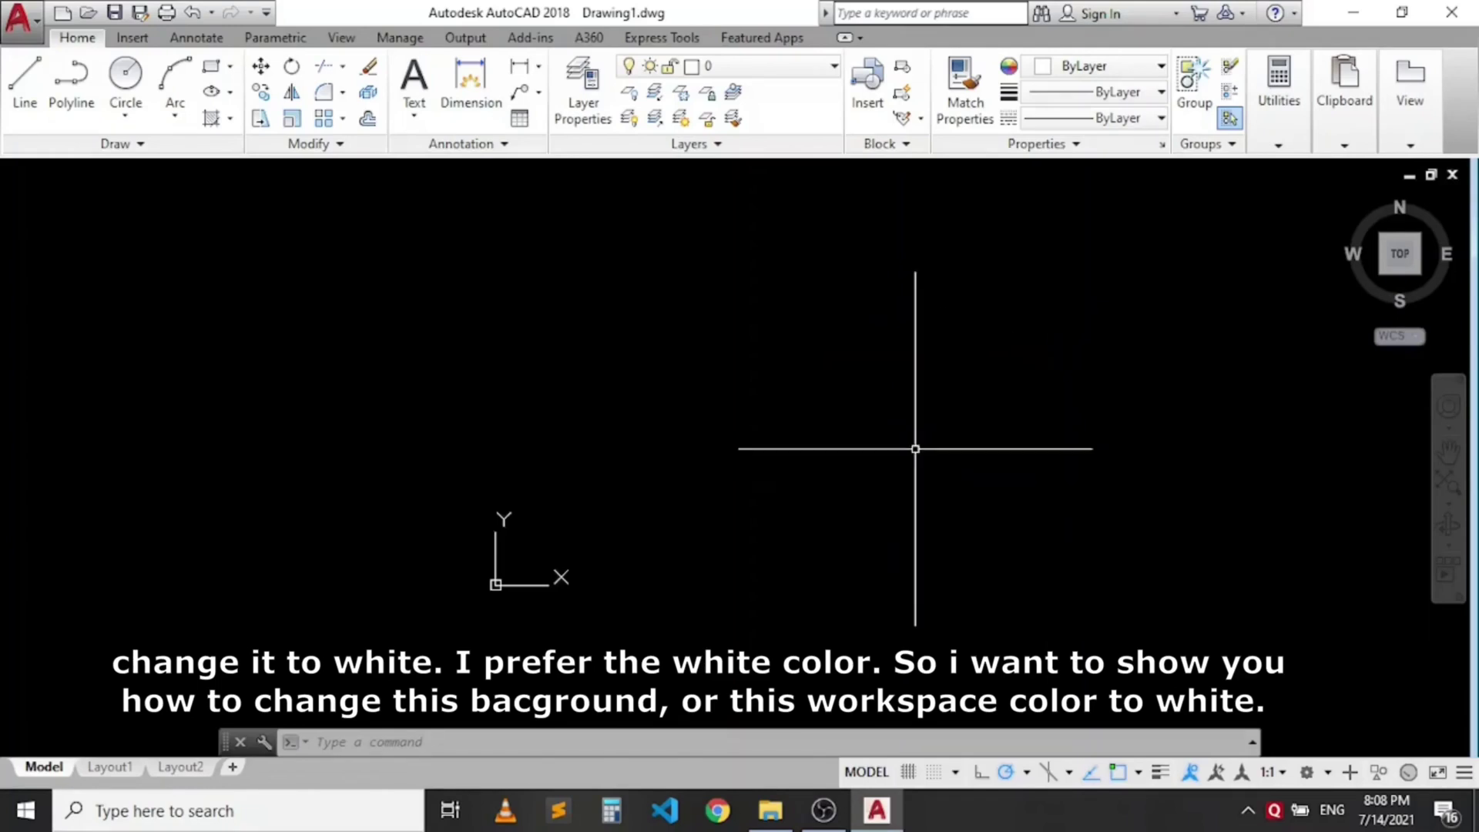
scroll(535, 539, "up", 3)
scroll(616, 501, "down", 2)
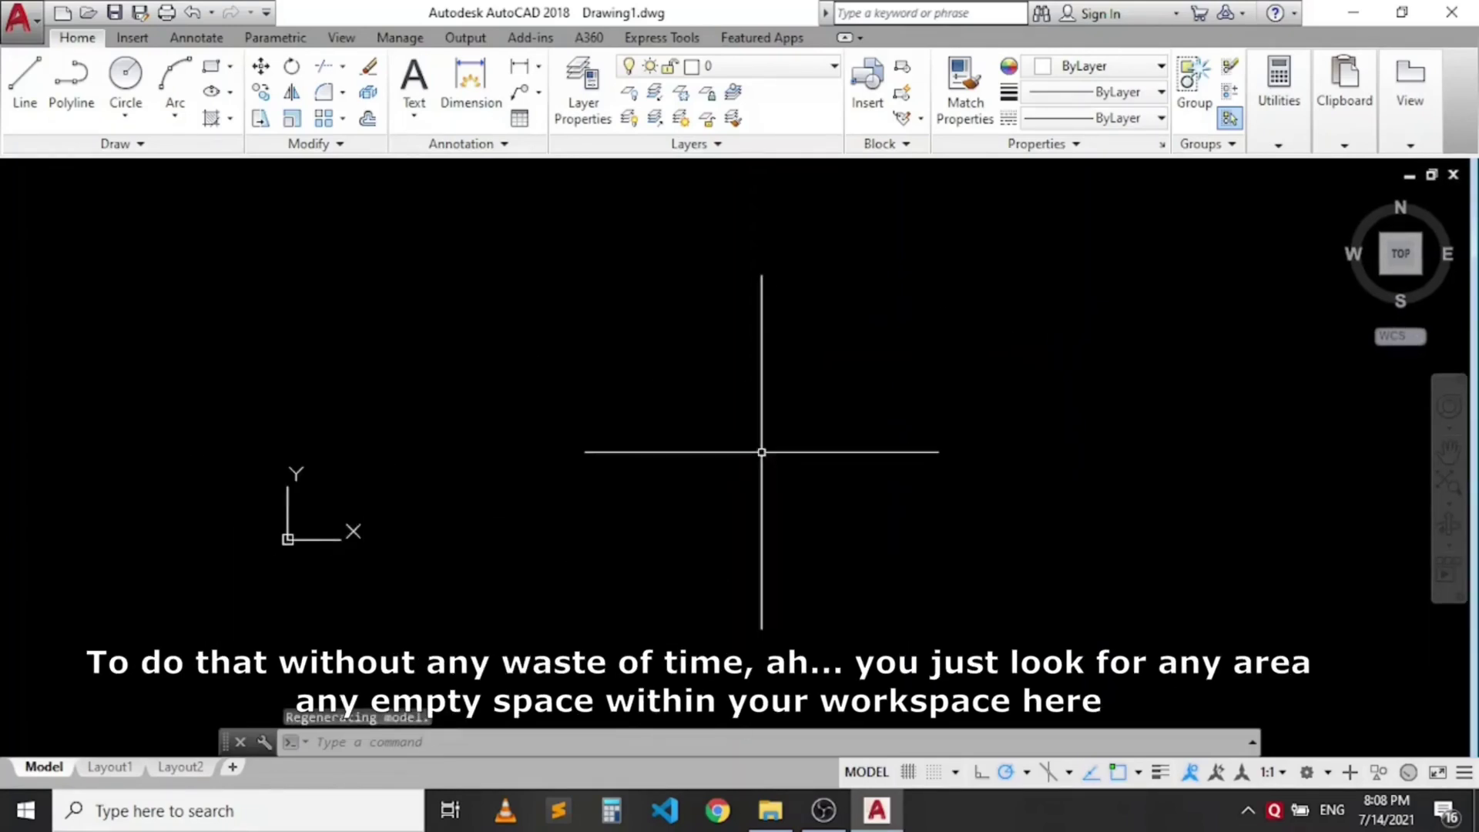
scroll(492, 555, "down", 2)
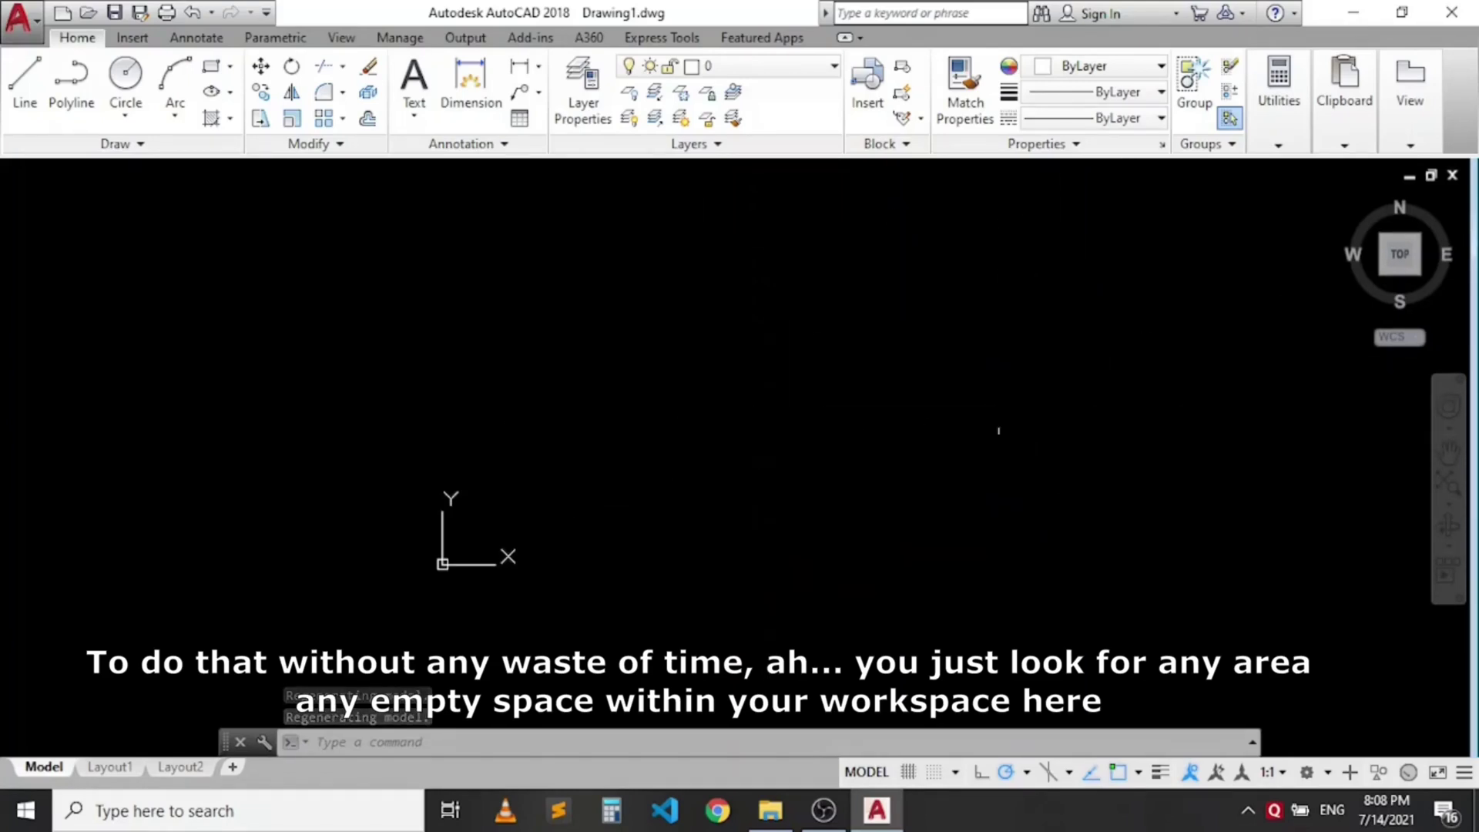
right_click(991, 383)
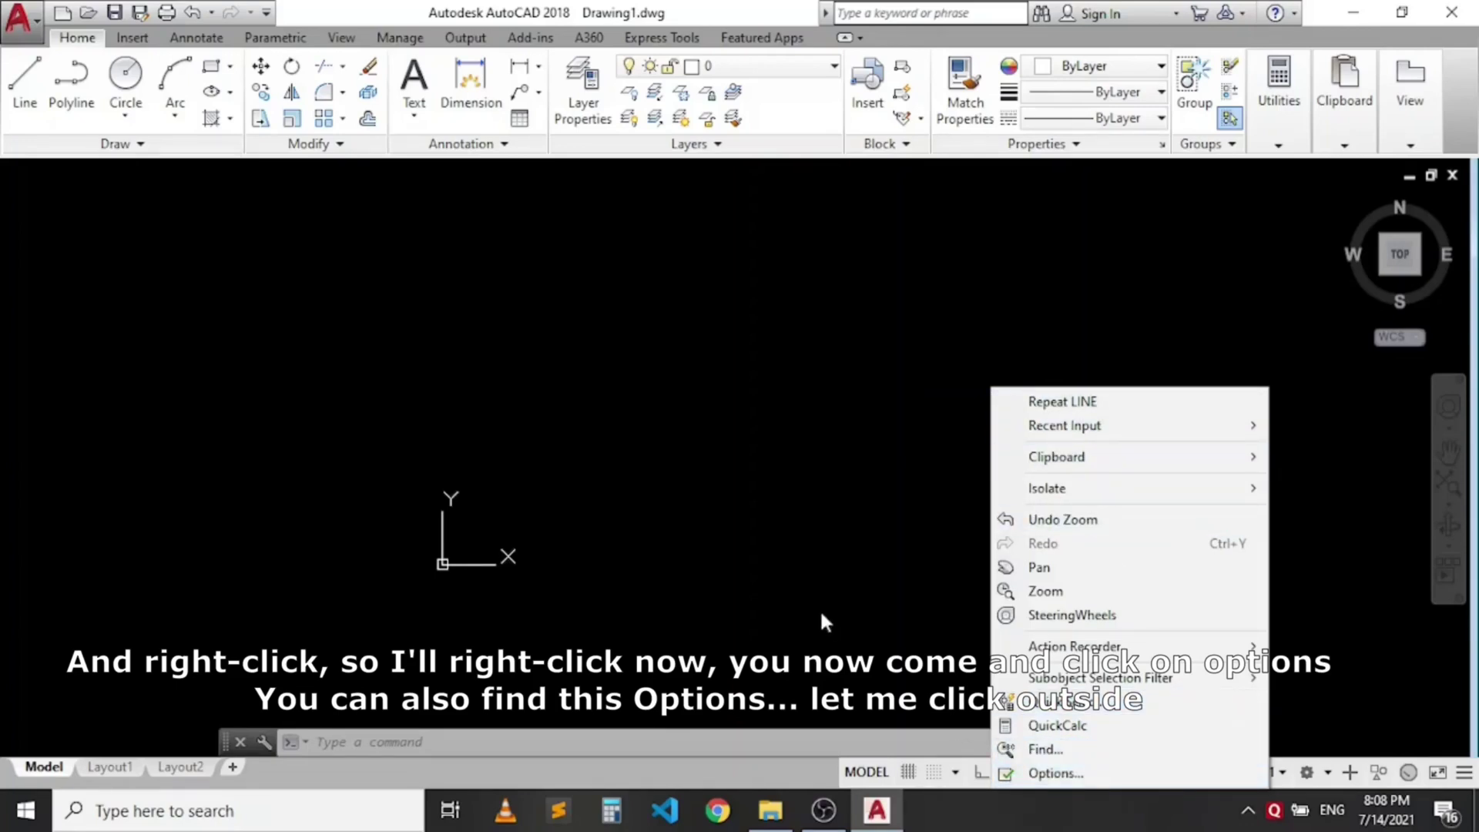
left_click(838, 462)
left_click(684, 380)
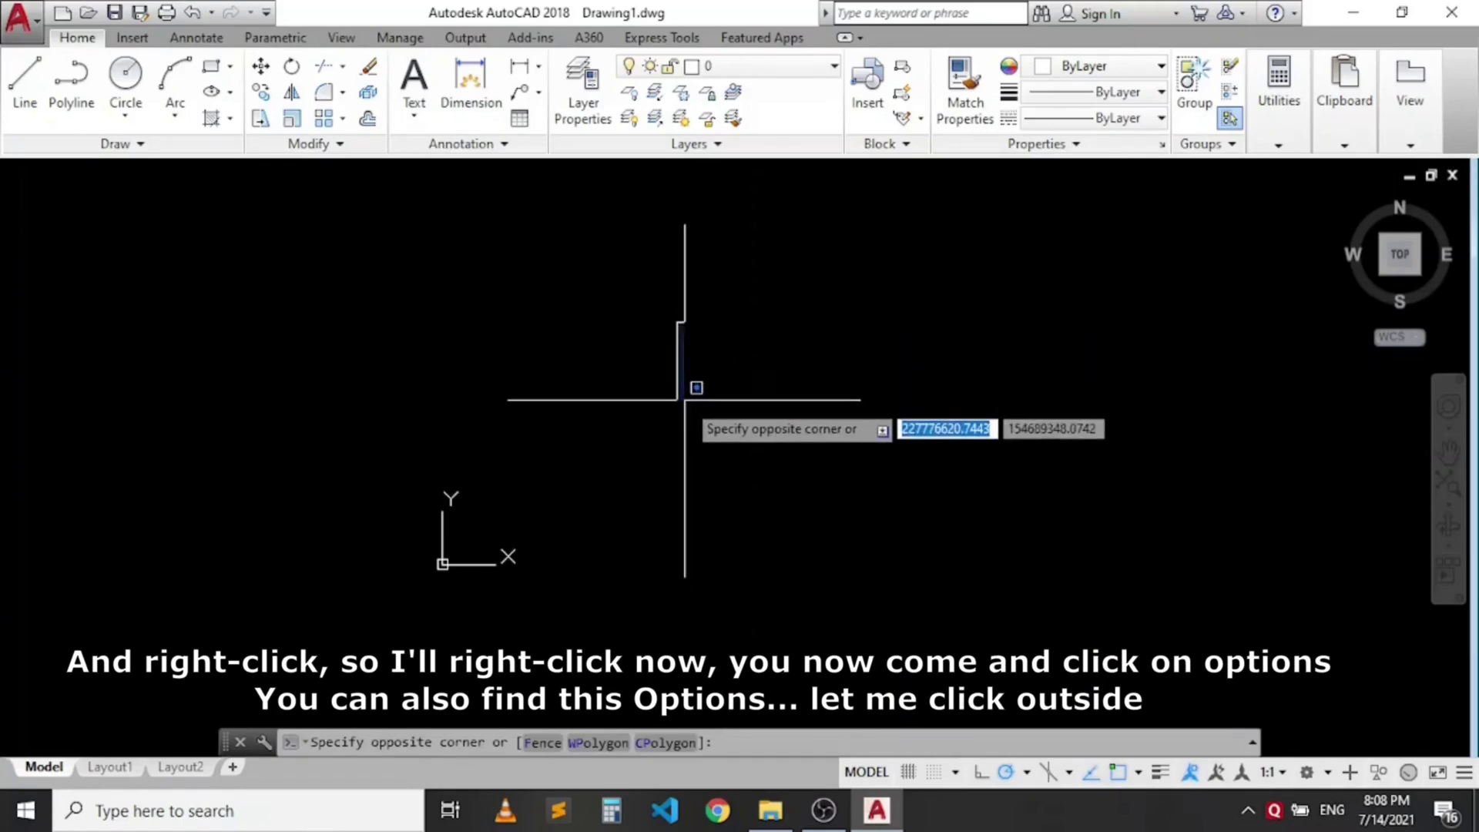
left_click(19, 22)
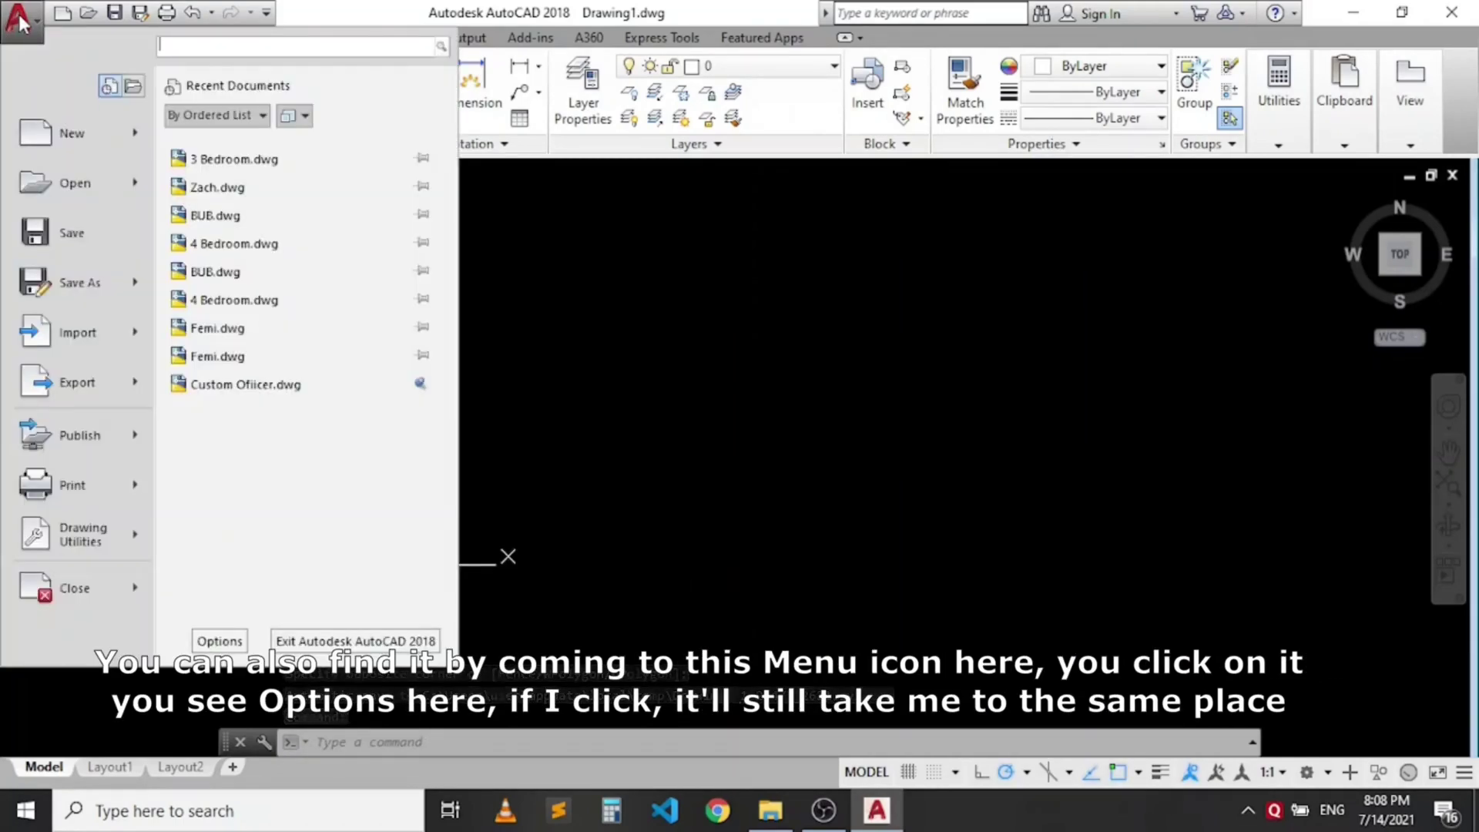
left_click(221, 641)
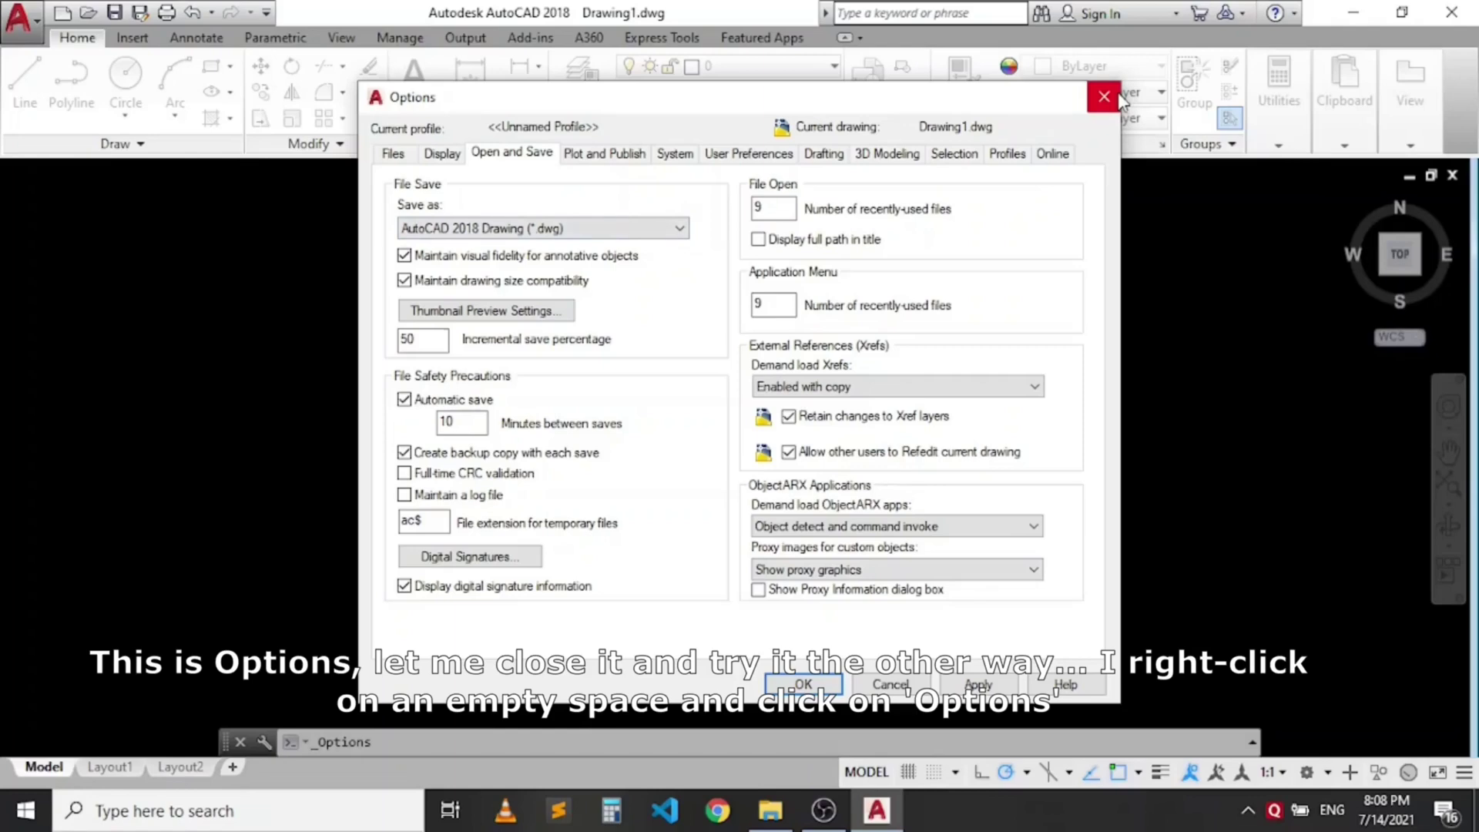
left_click(1104, 98)
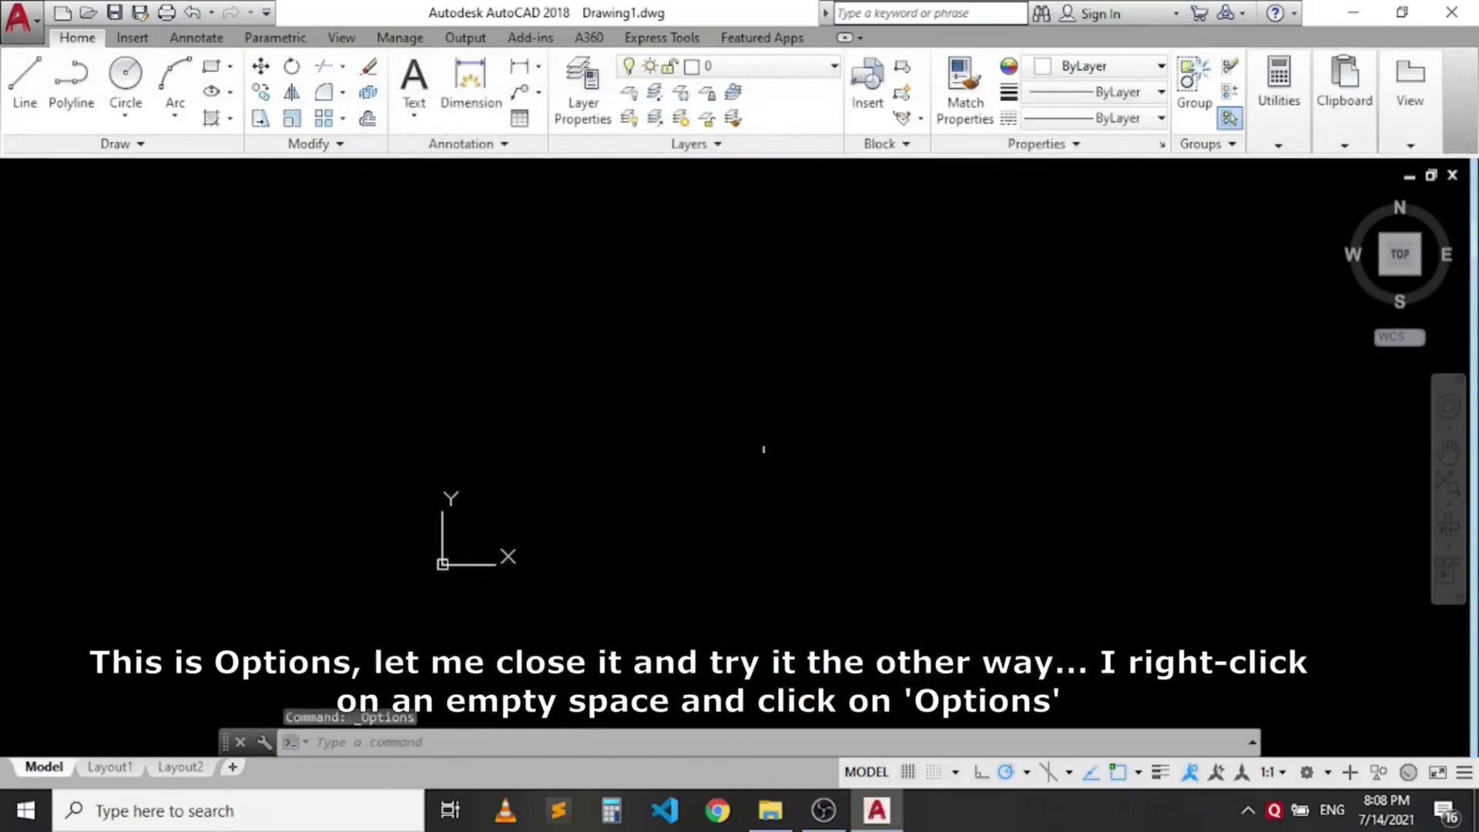
Step: In the Options display settings, set the uniform background color of 2D model space to White and apply it
right_click(853, 308)
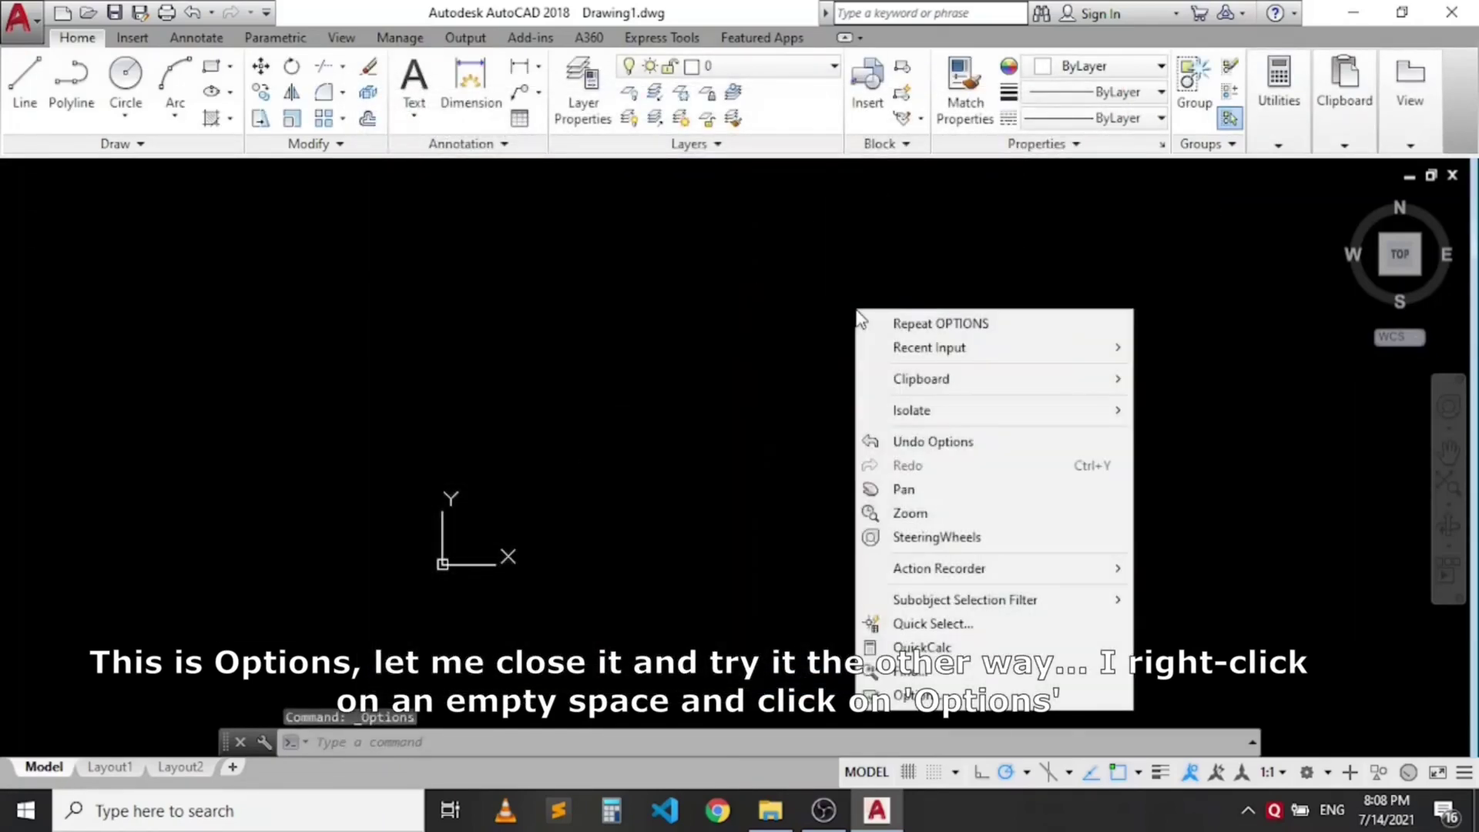
left_click(924, 697)
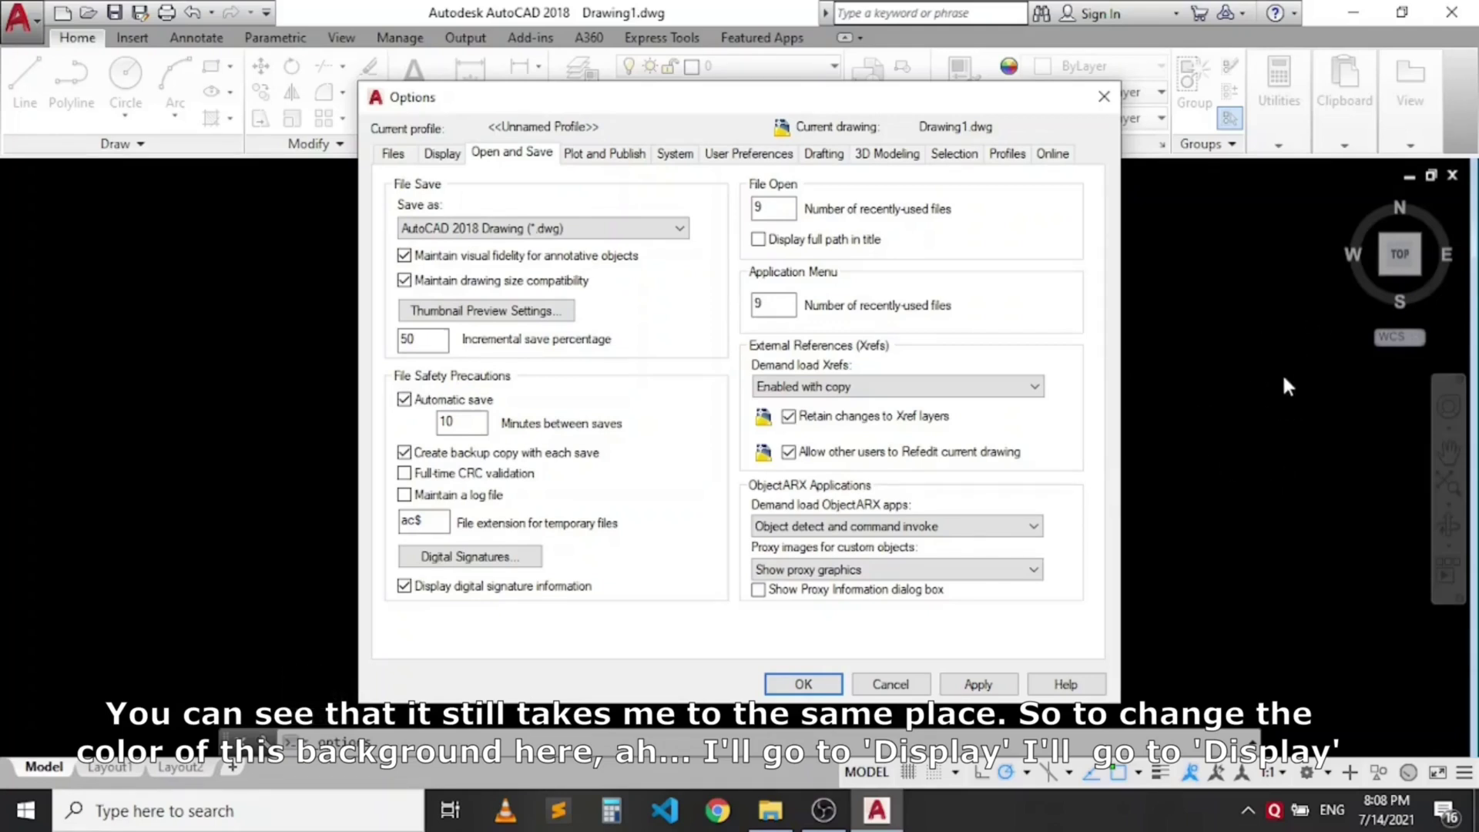
left_click(456, 155)
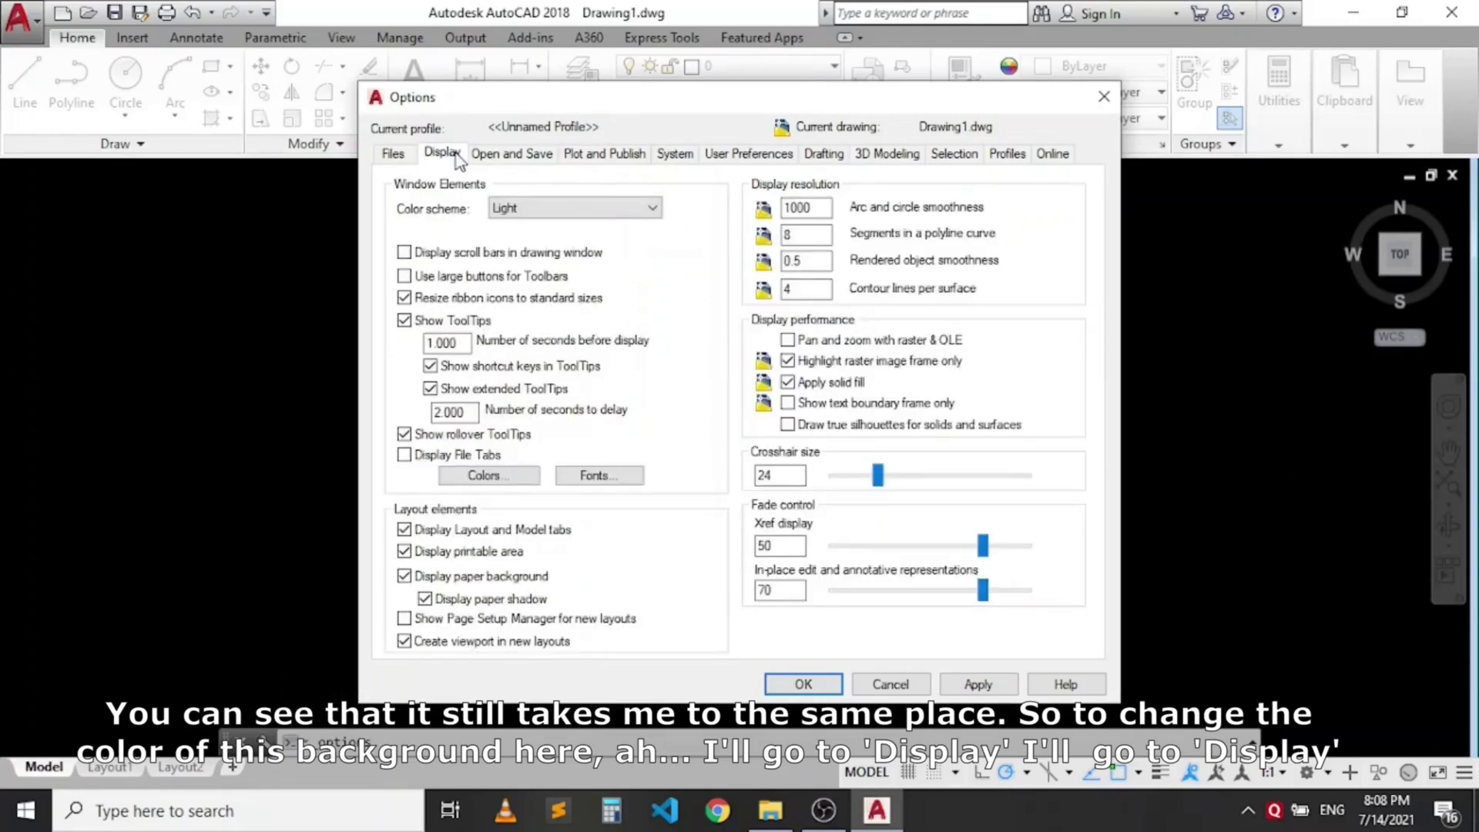
left_click(485, 476)
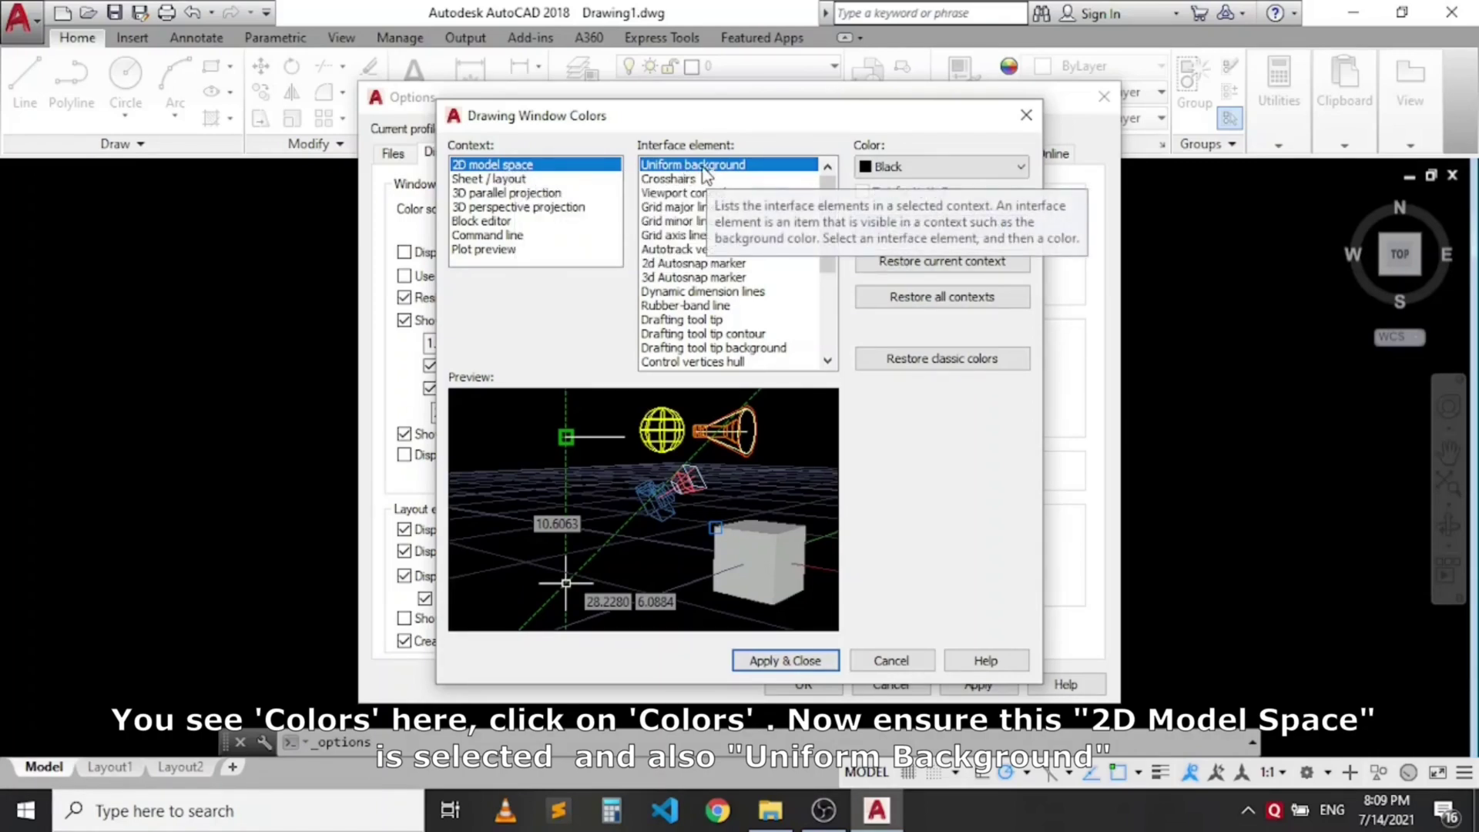
left_click(918, 168)
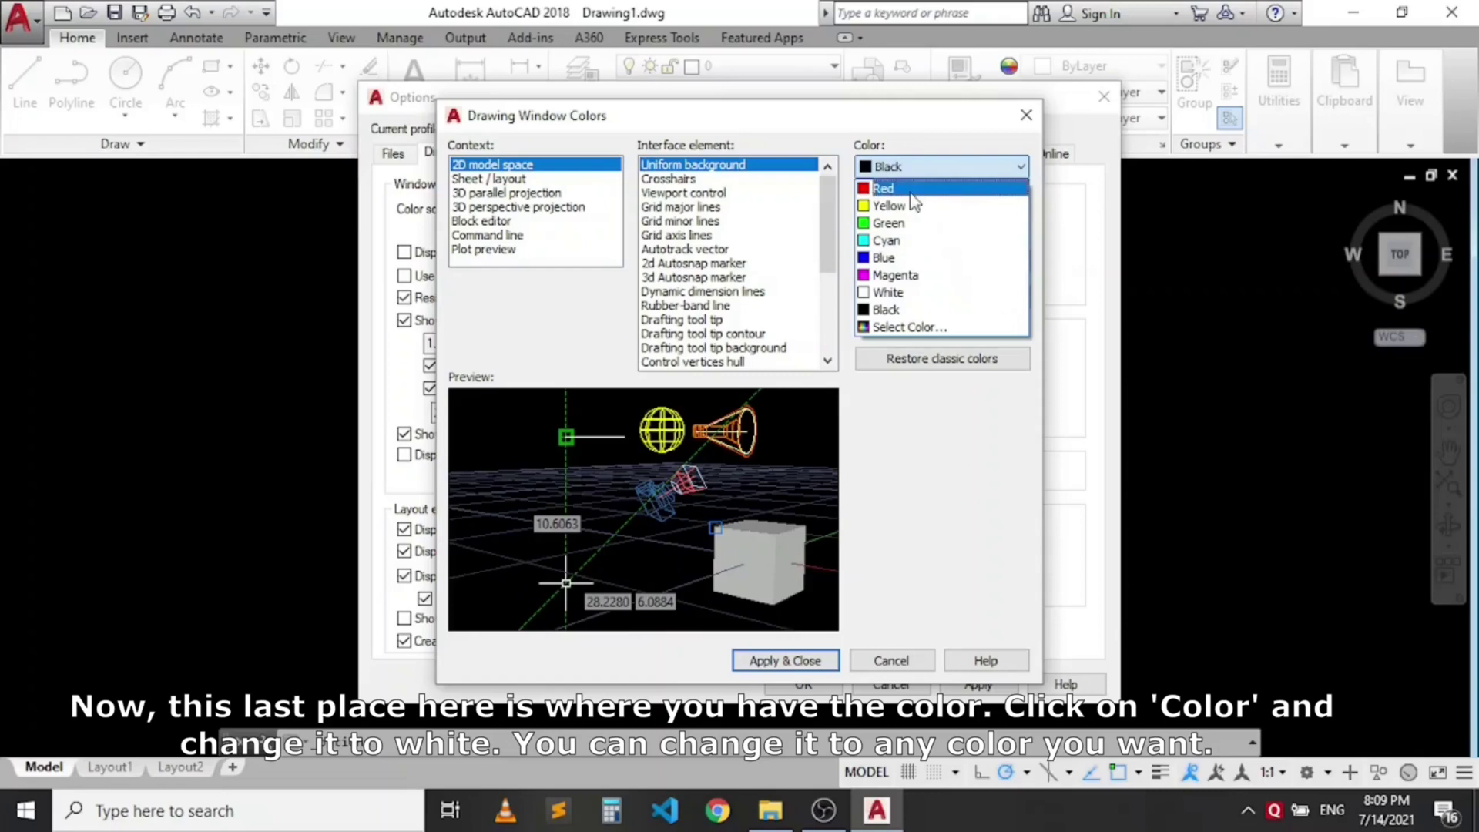
left_click(919, 294)
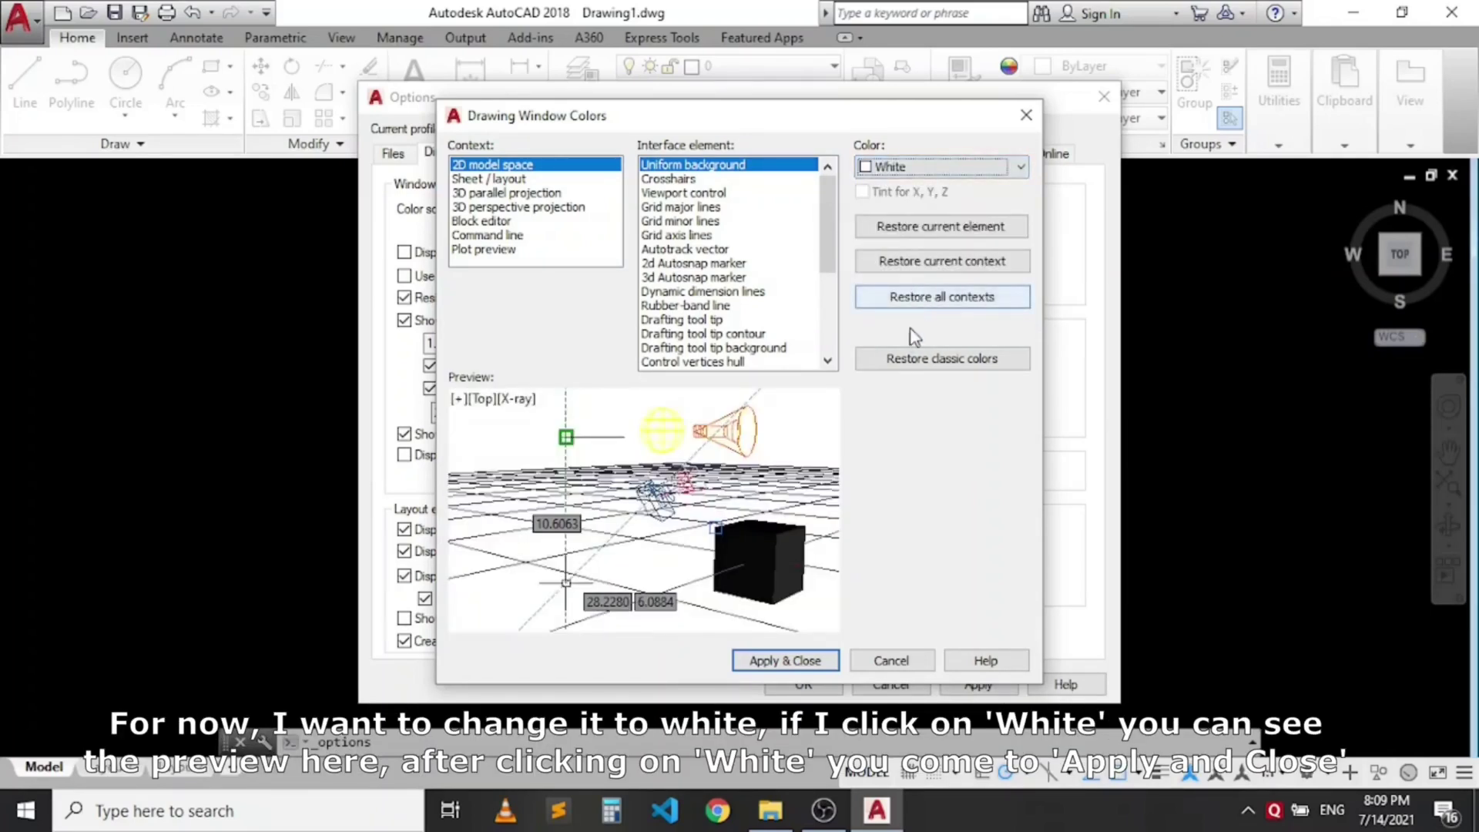
left_click(787, 664)
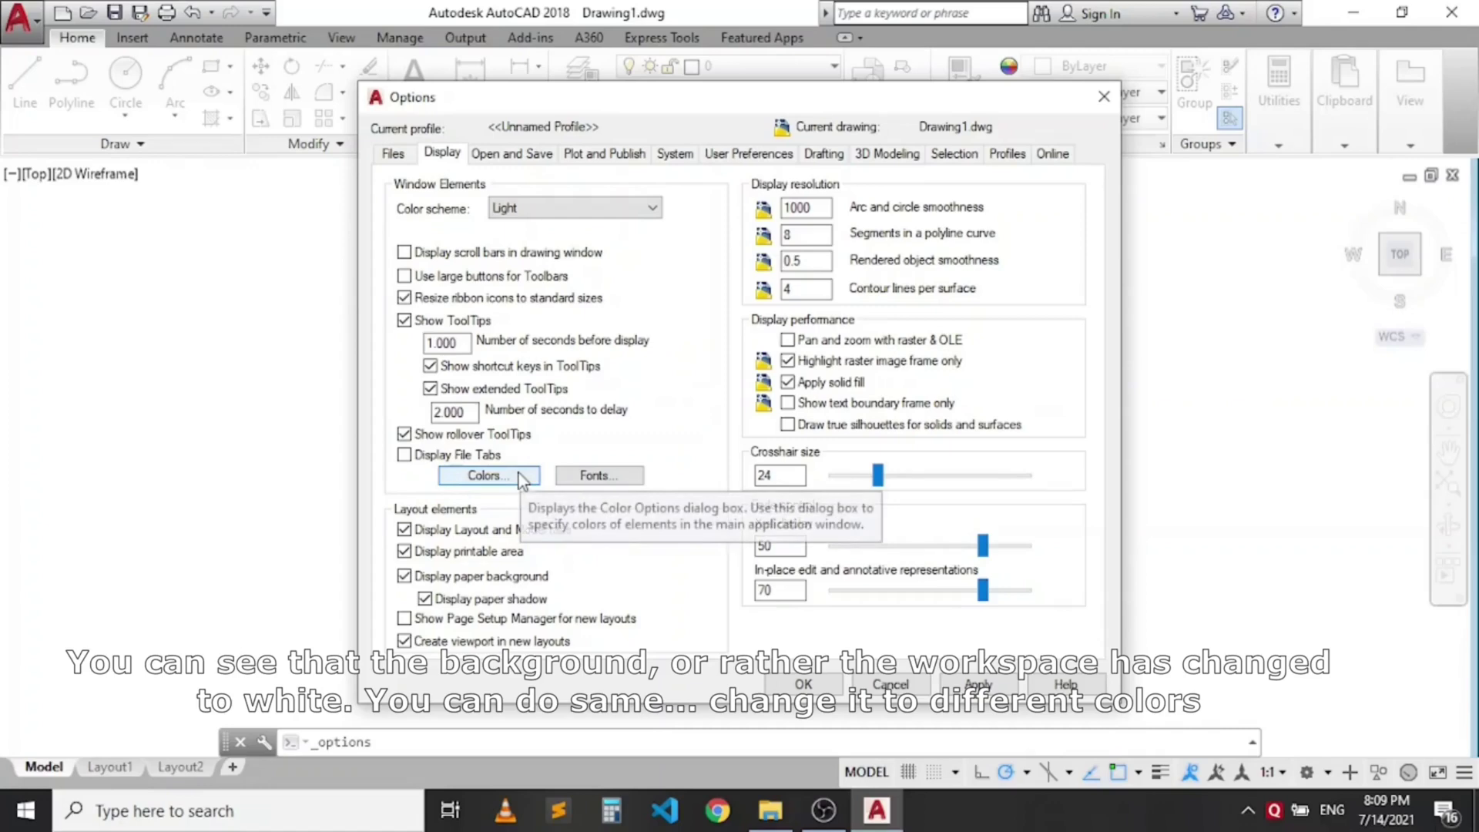
Step: Change the uniform background color of 2D model space to Red and apply it
left_click(488, 475)
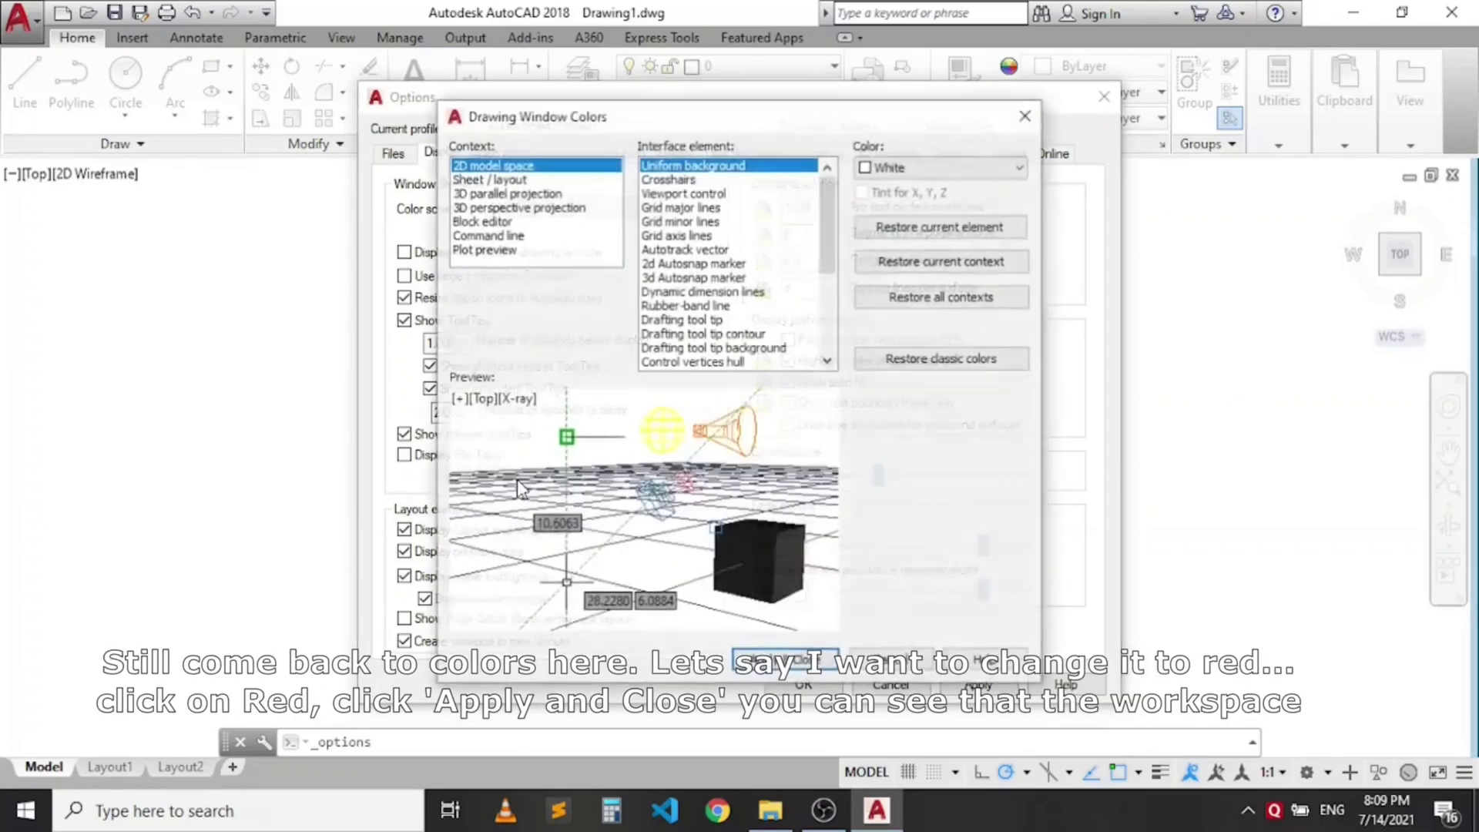
left_click(919, 177)
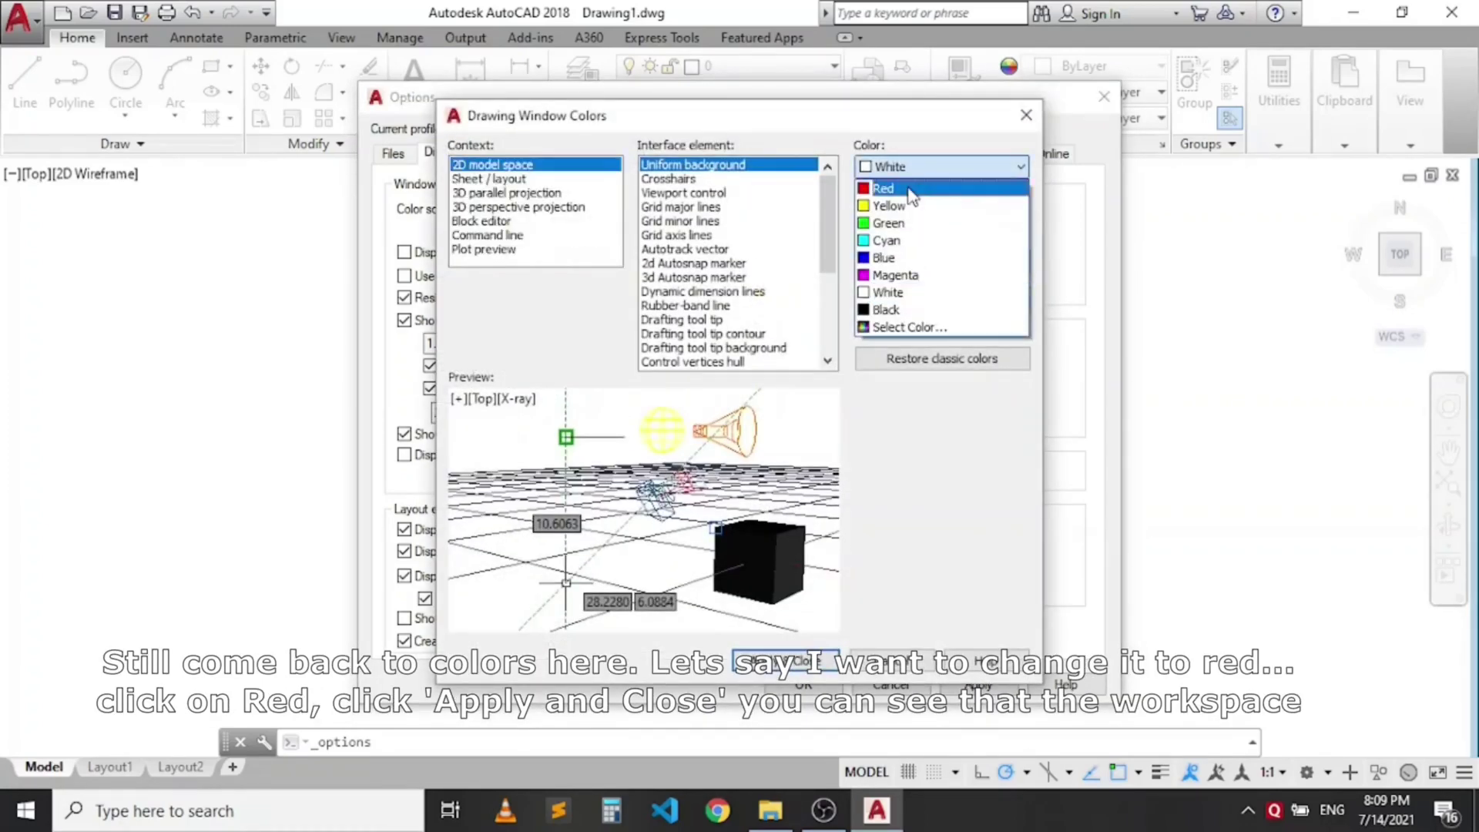
left_click(886, 188)
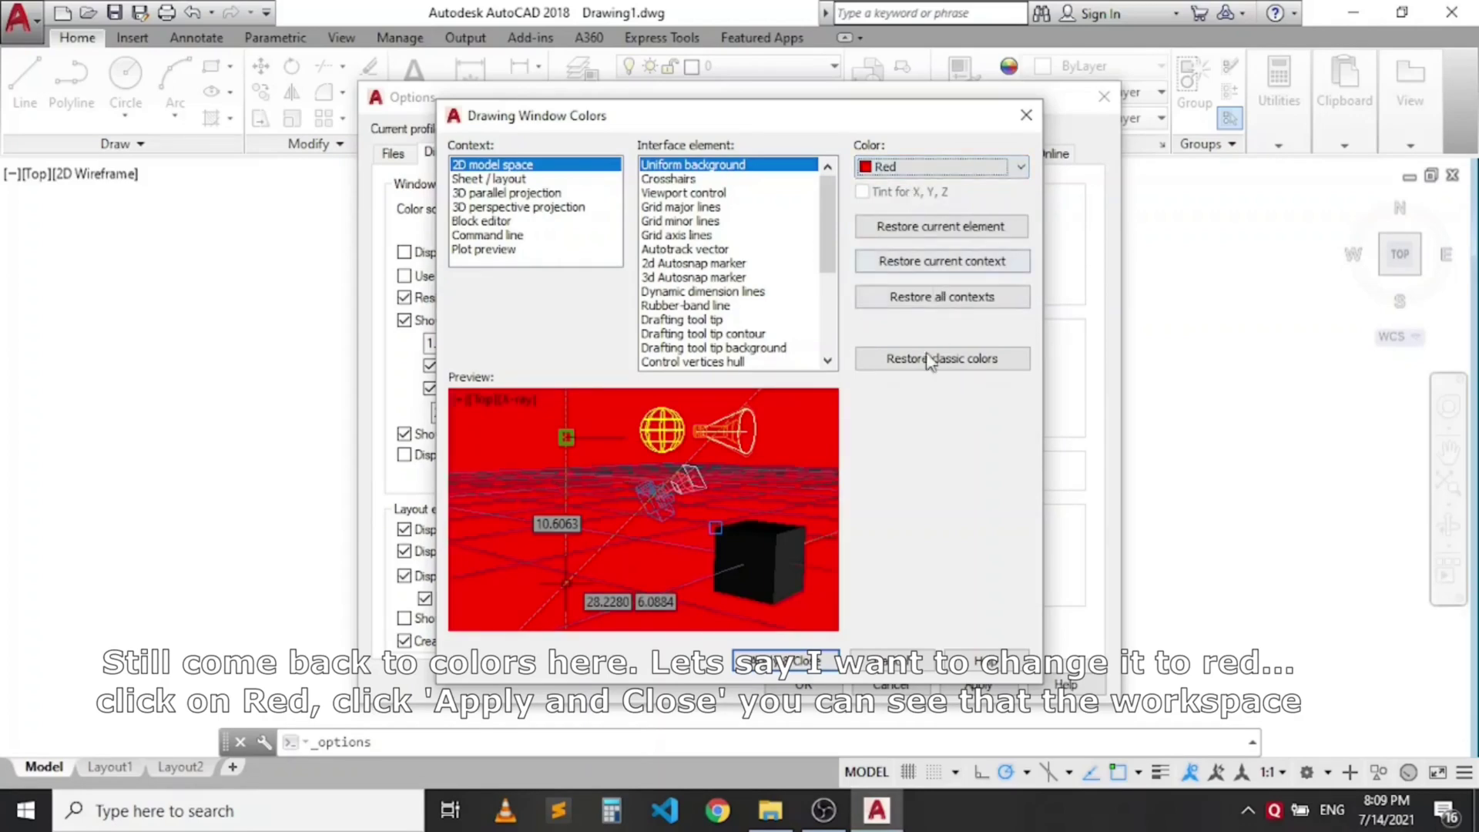
left_click(801, 661)
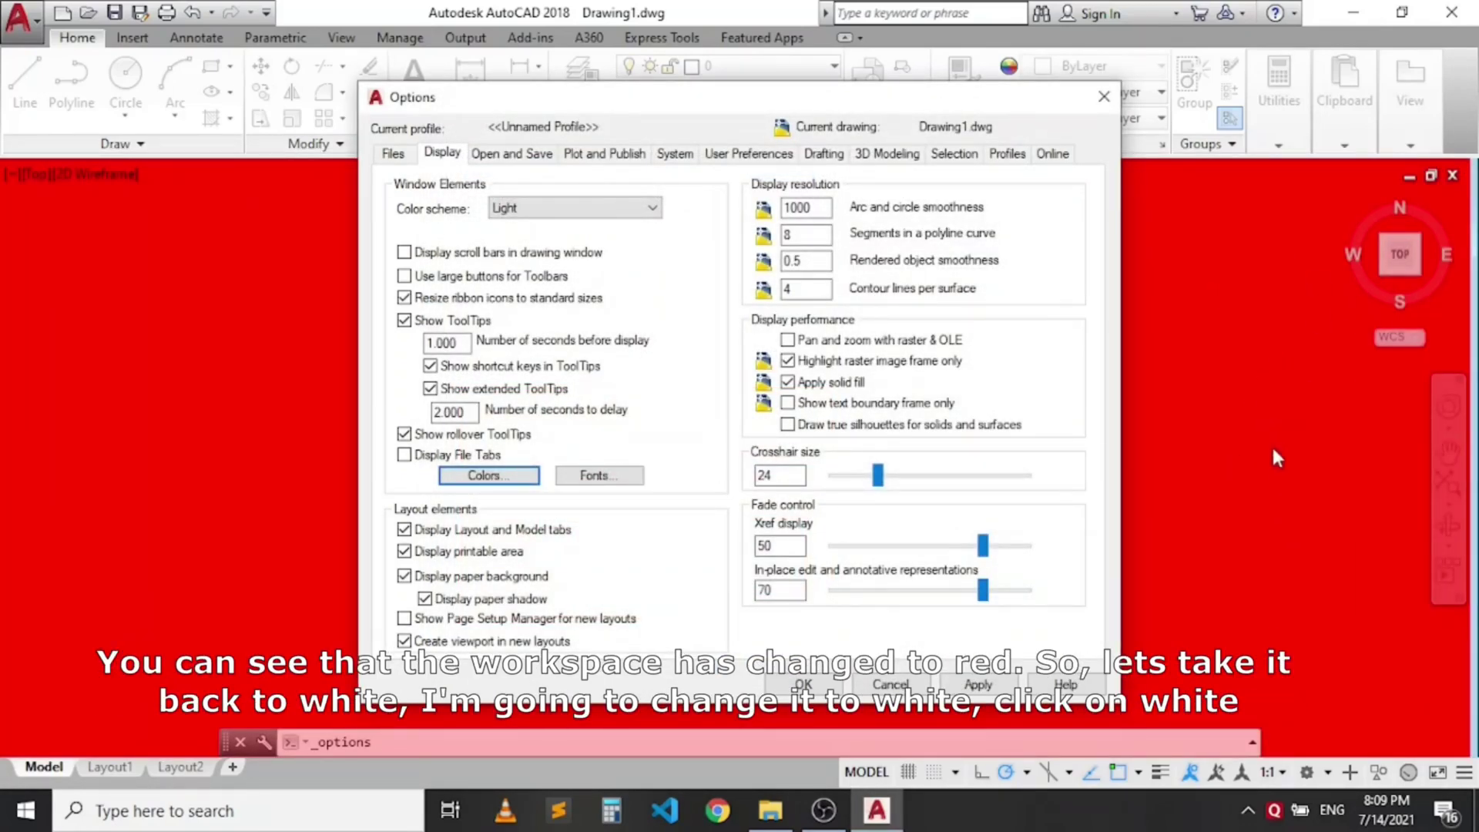
Step: Set the 2D model space uniform background back to White, apply it and accept the Options
left_click(491, 474)
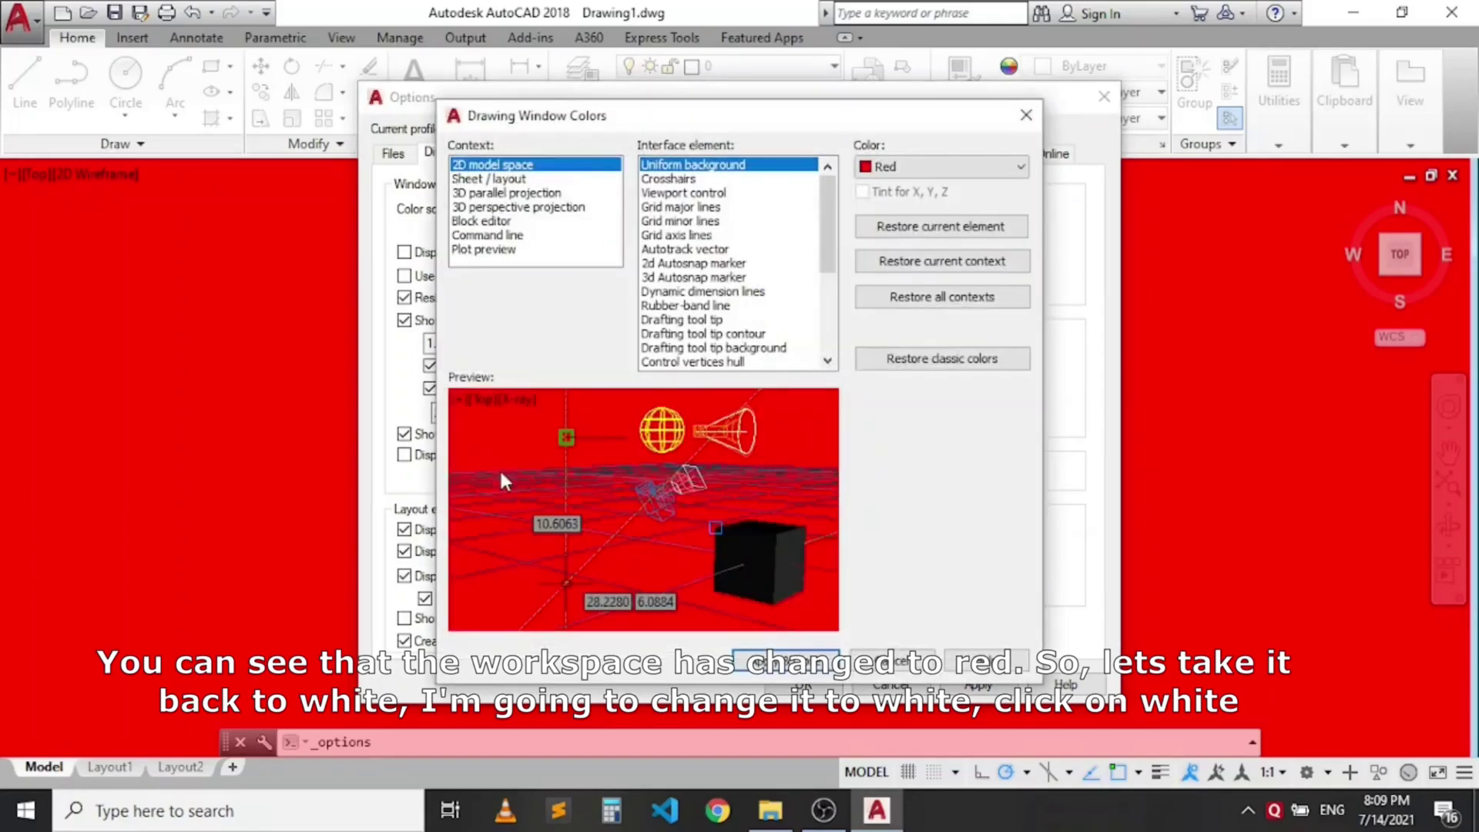
left_click(941, 168)
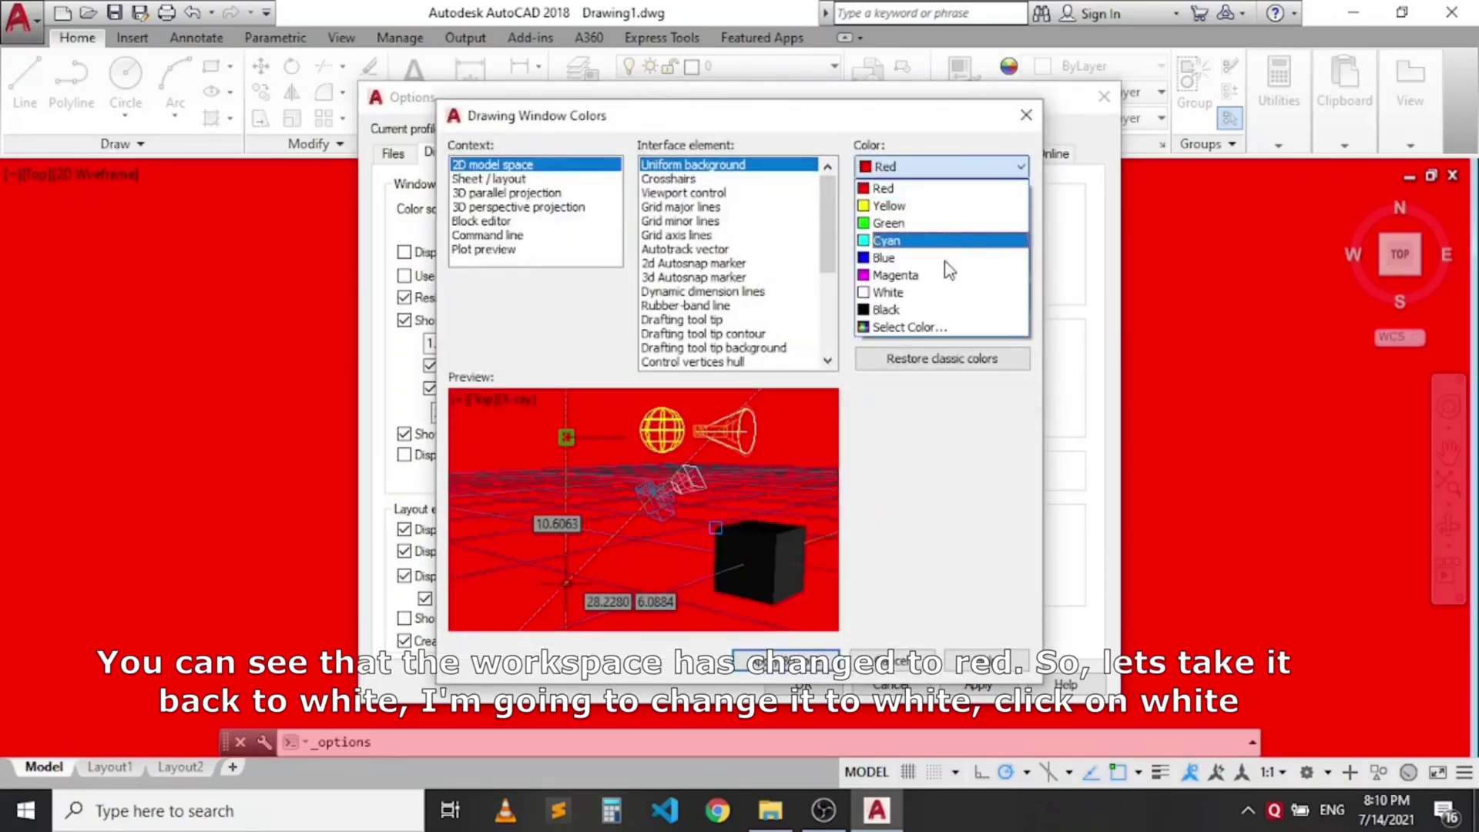
left_click(939, 293)
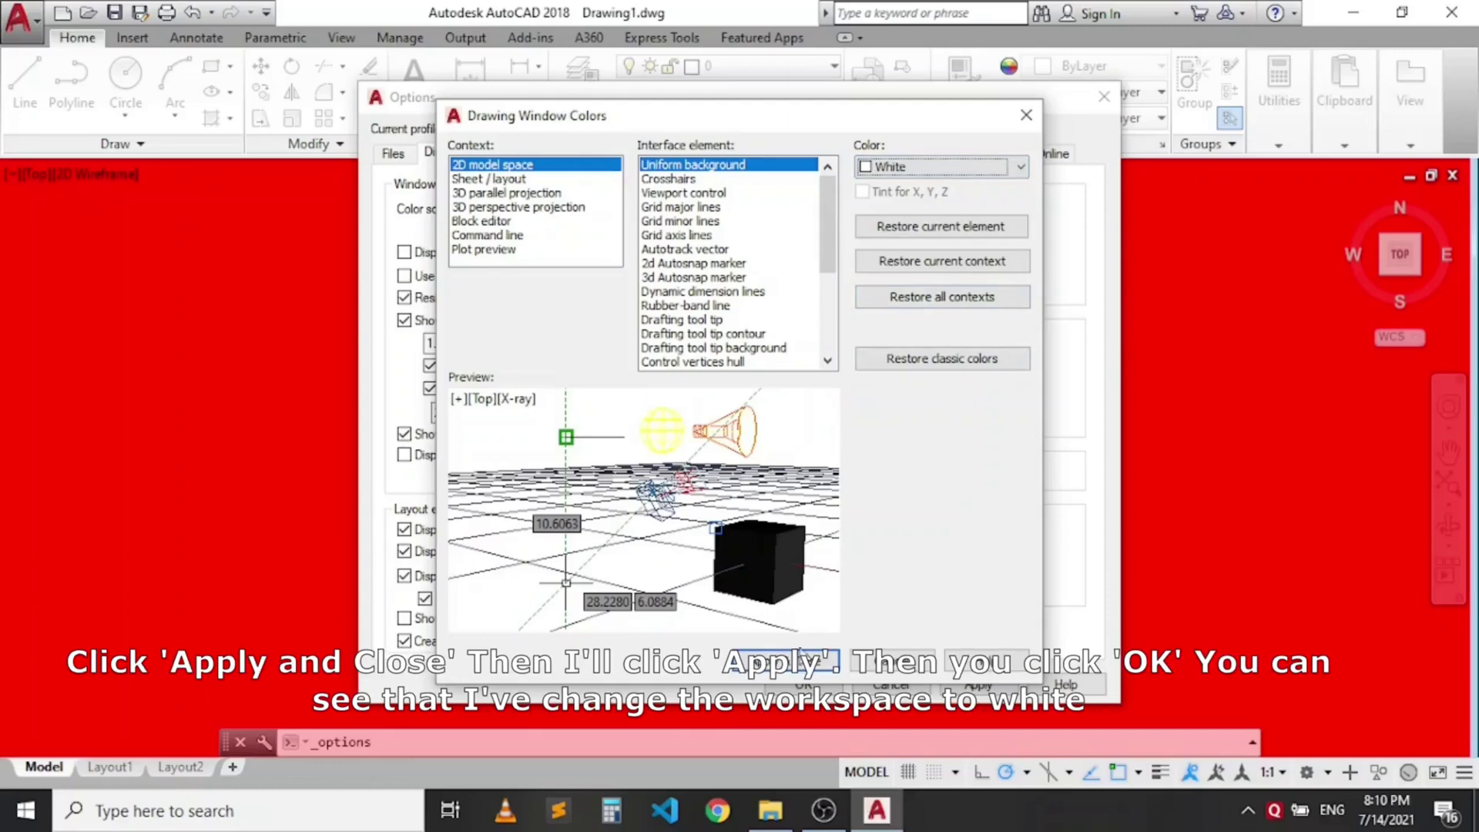
left_click(801, 662)
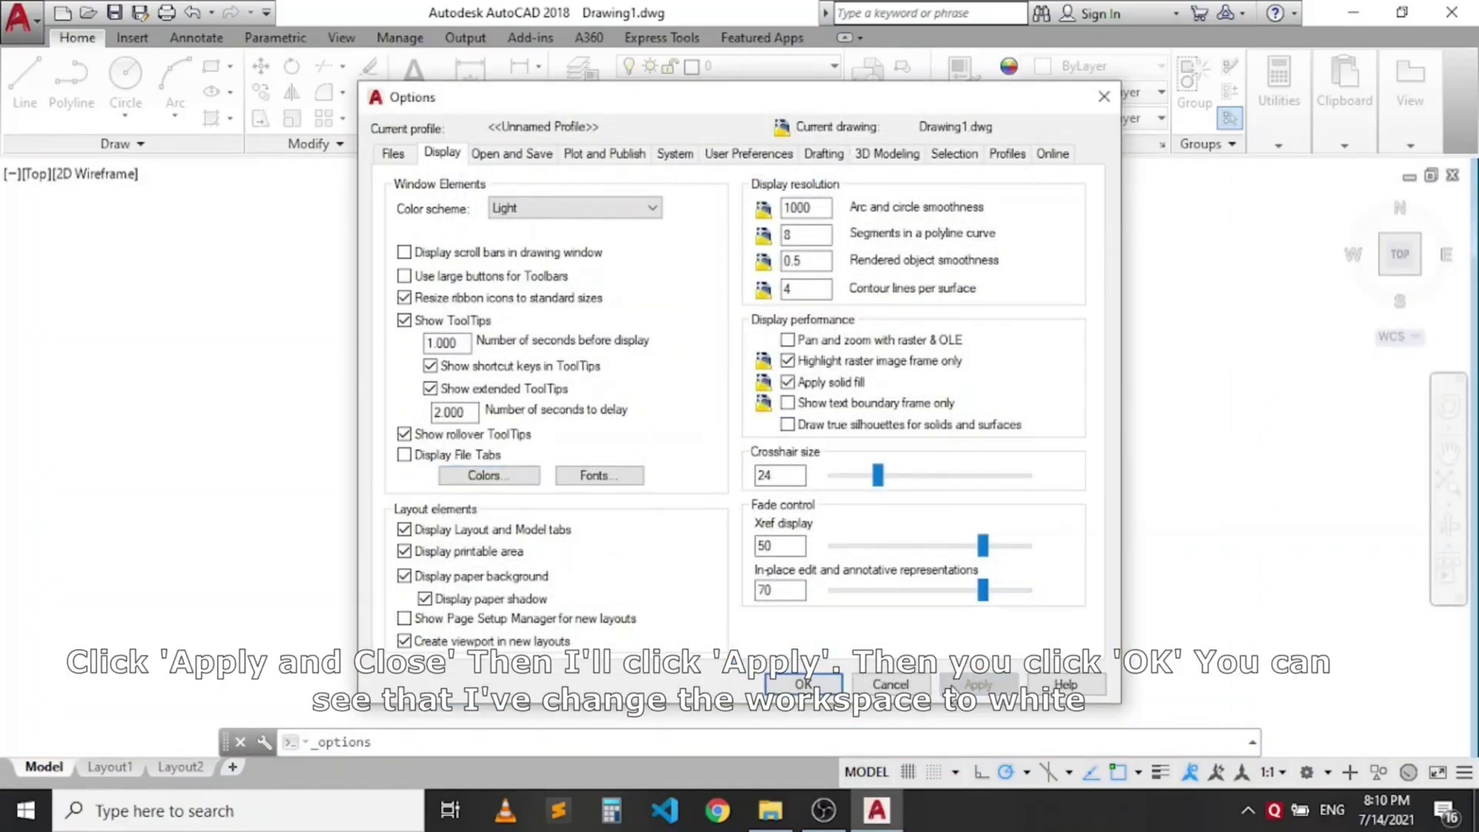
left_click(805, 679)
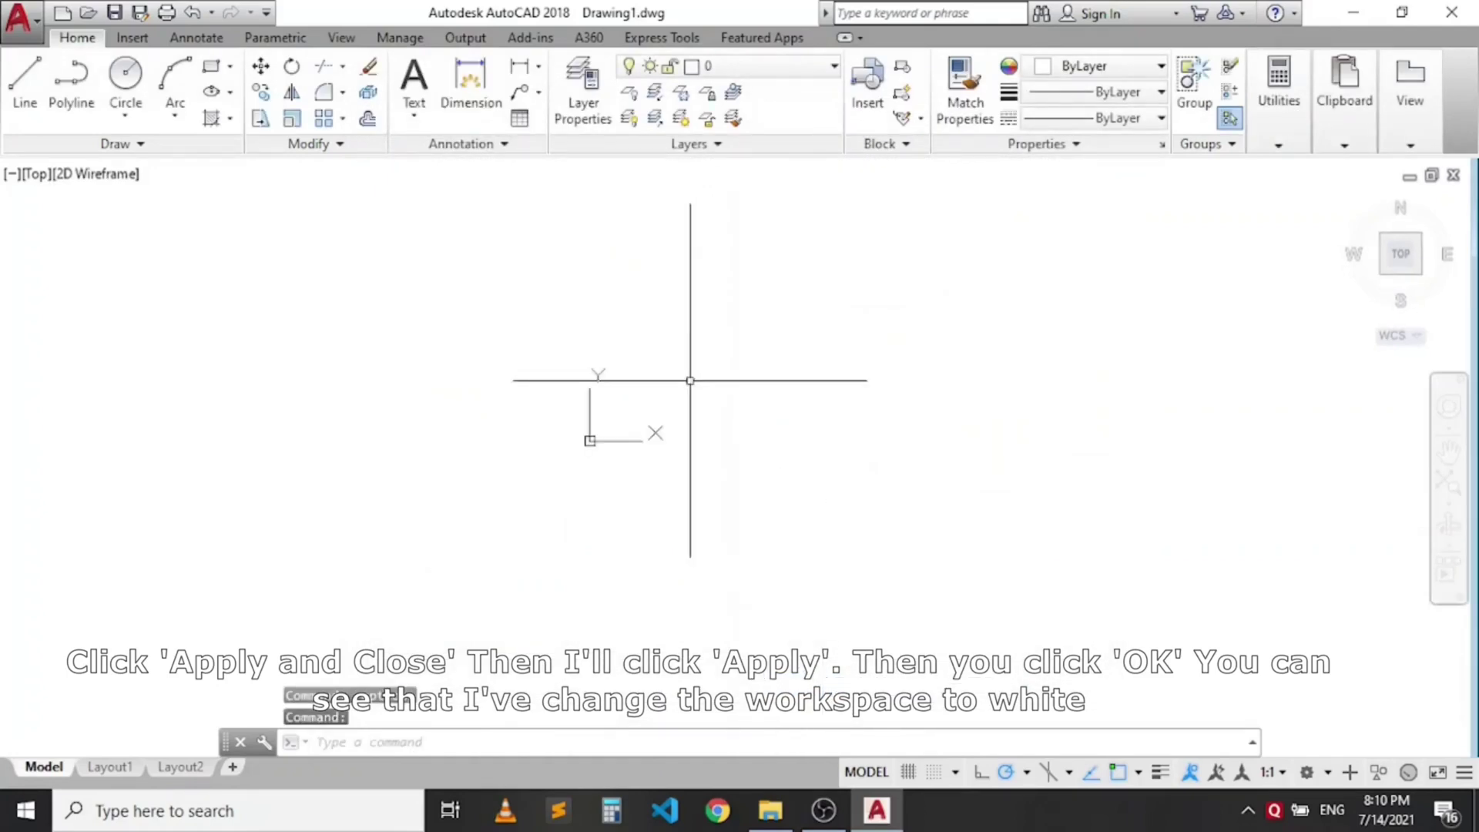
scroll(783, 383, "up", 2)
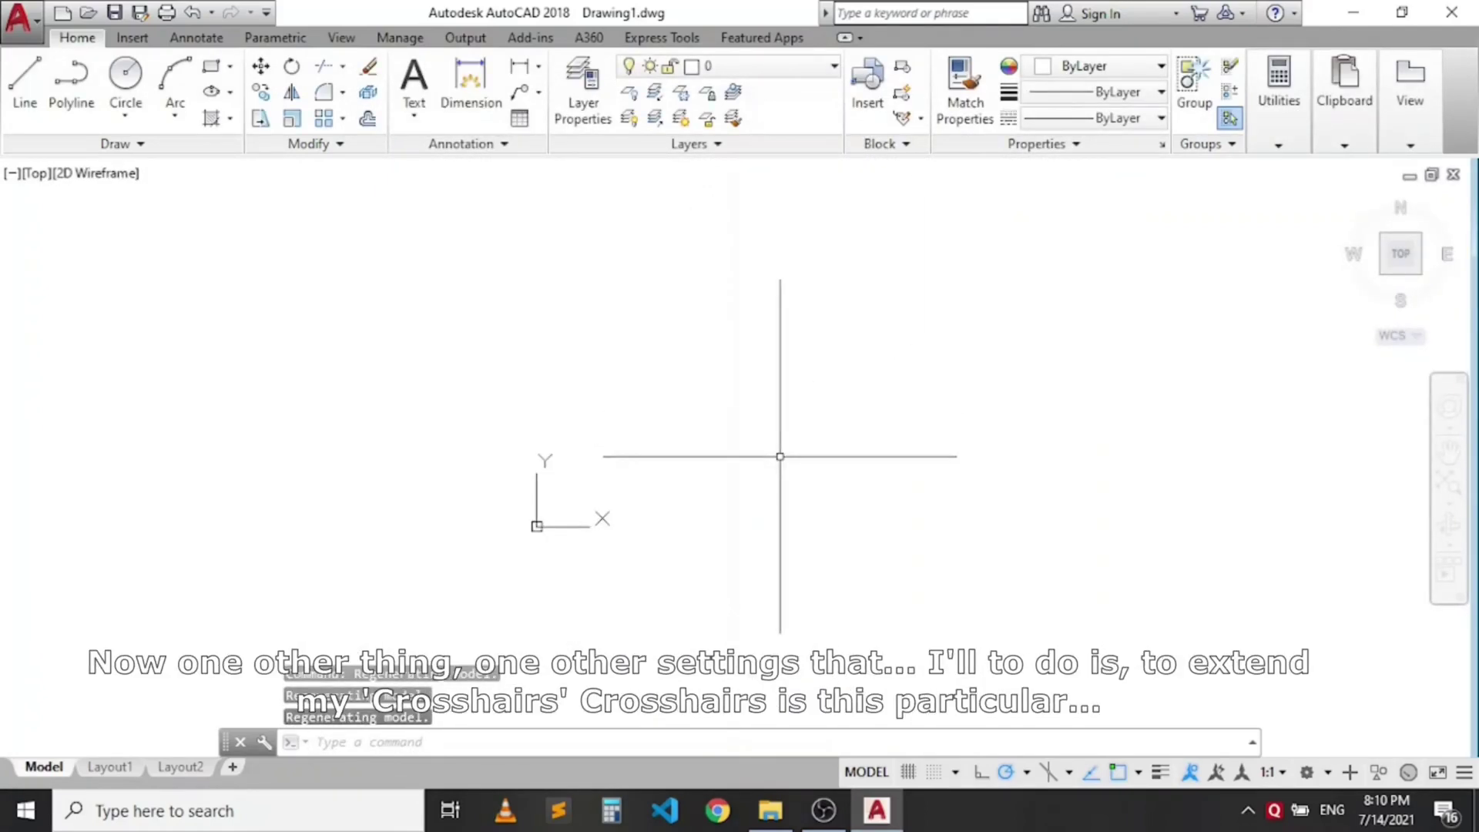
Step: Set the crosshair size to 100 in the Options display settings, apply it and accept the Options
scroll(647, 410, "up", 2)
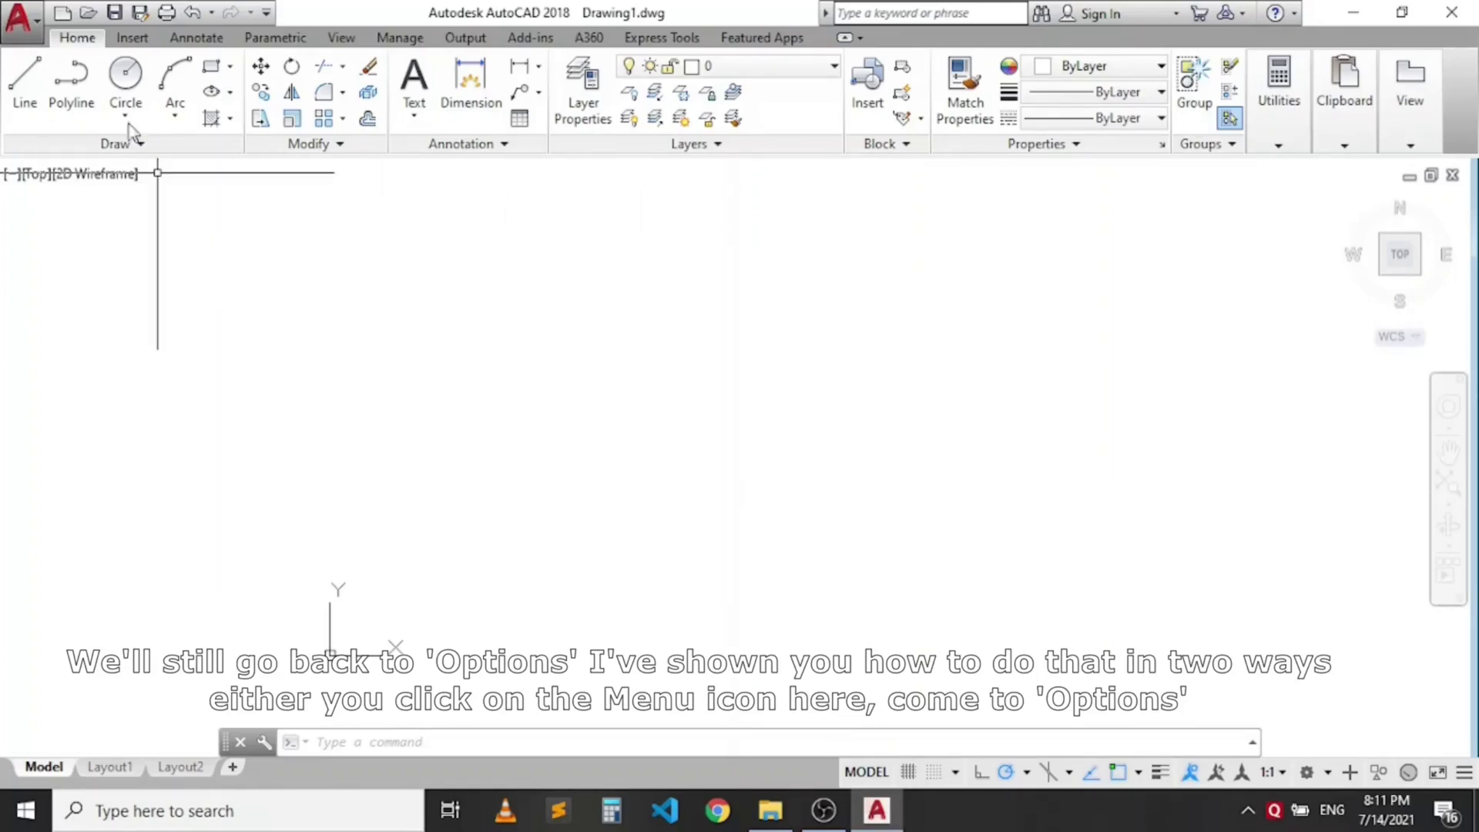
left_click(15, 23)
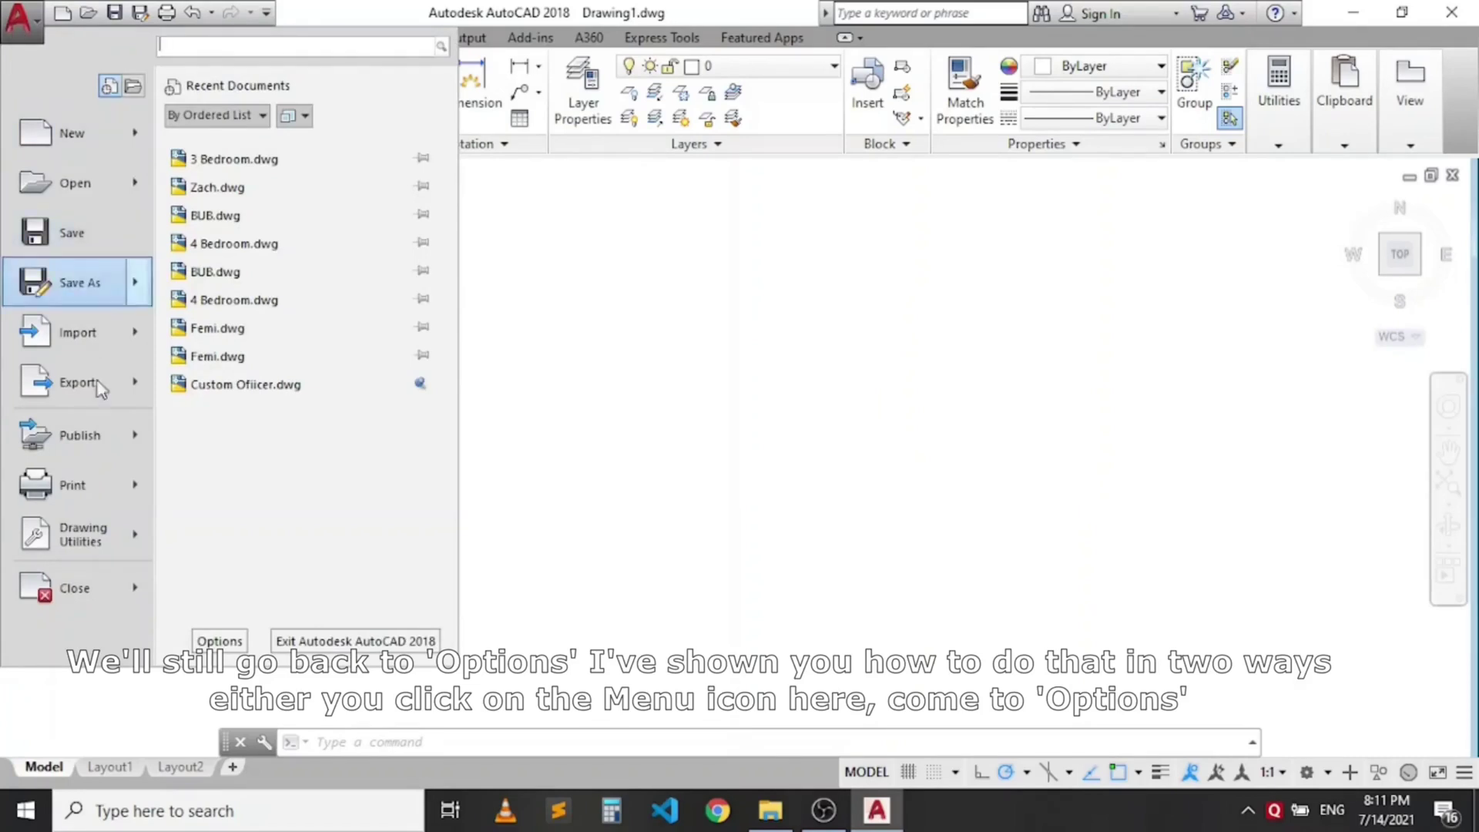
right_click(788, 336)
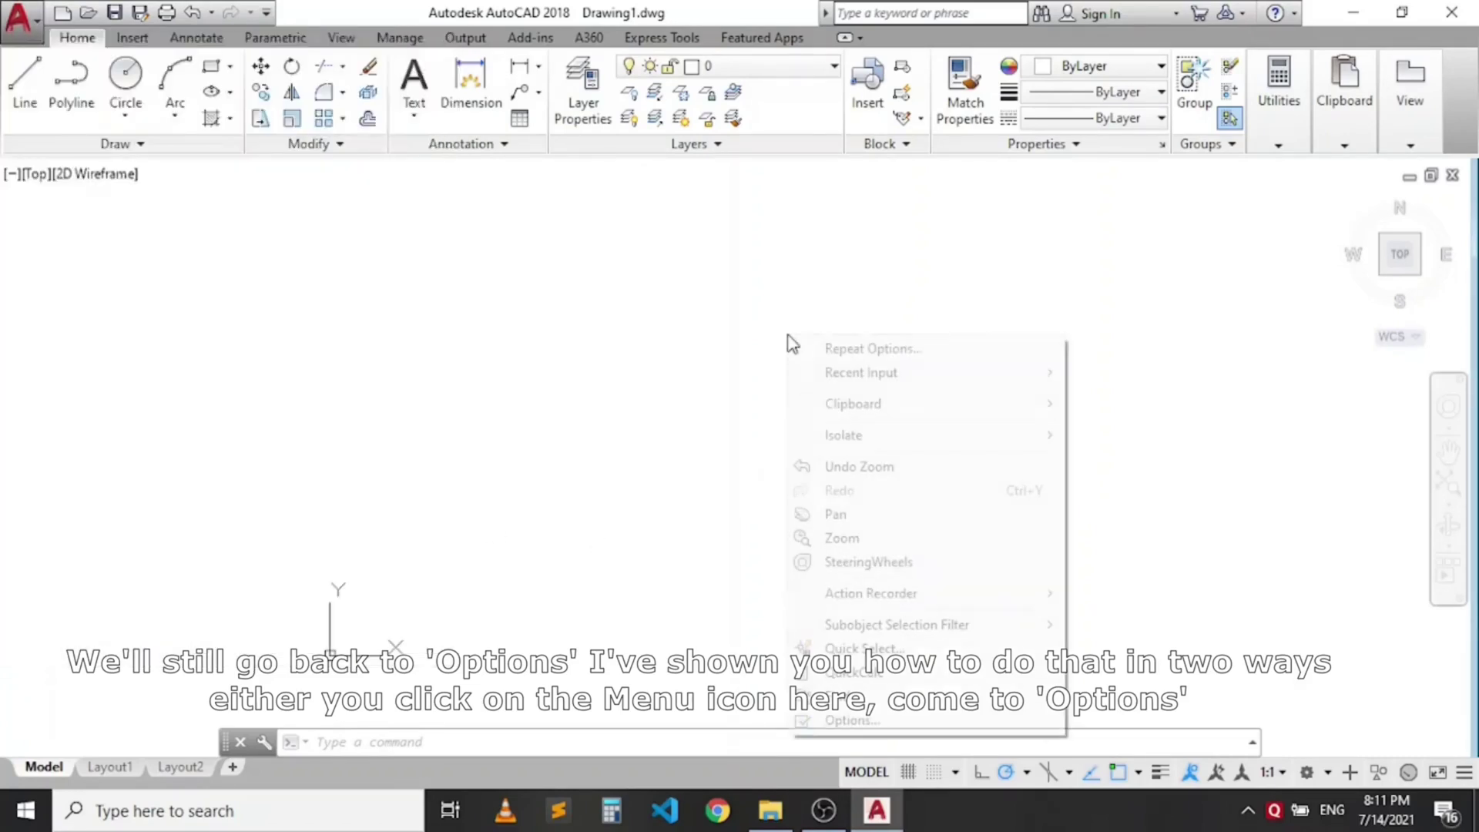
left_click(875, 721)
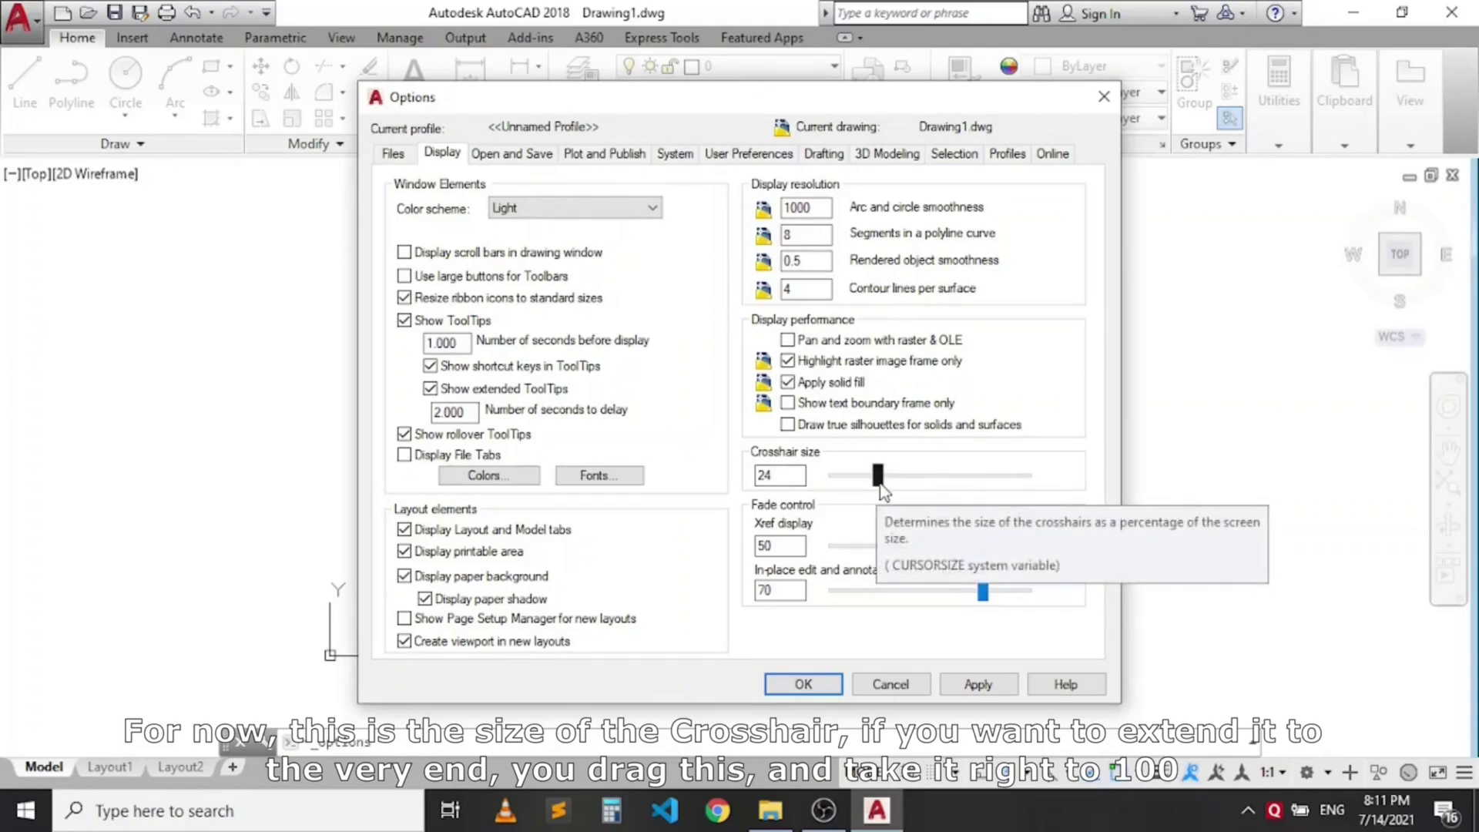
left_click_drag(883, 484, 1026, 485)
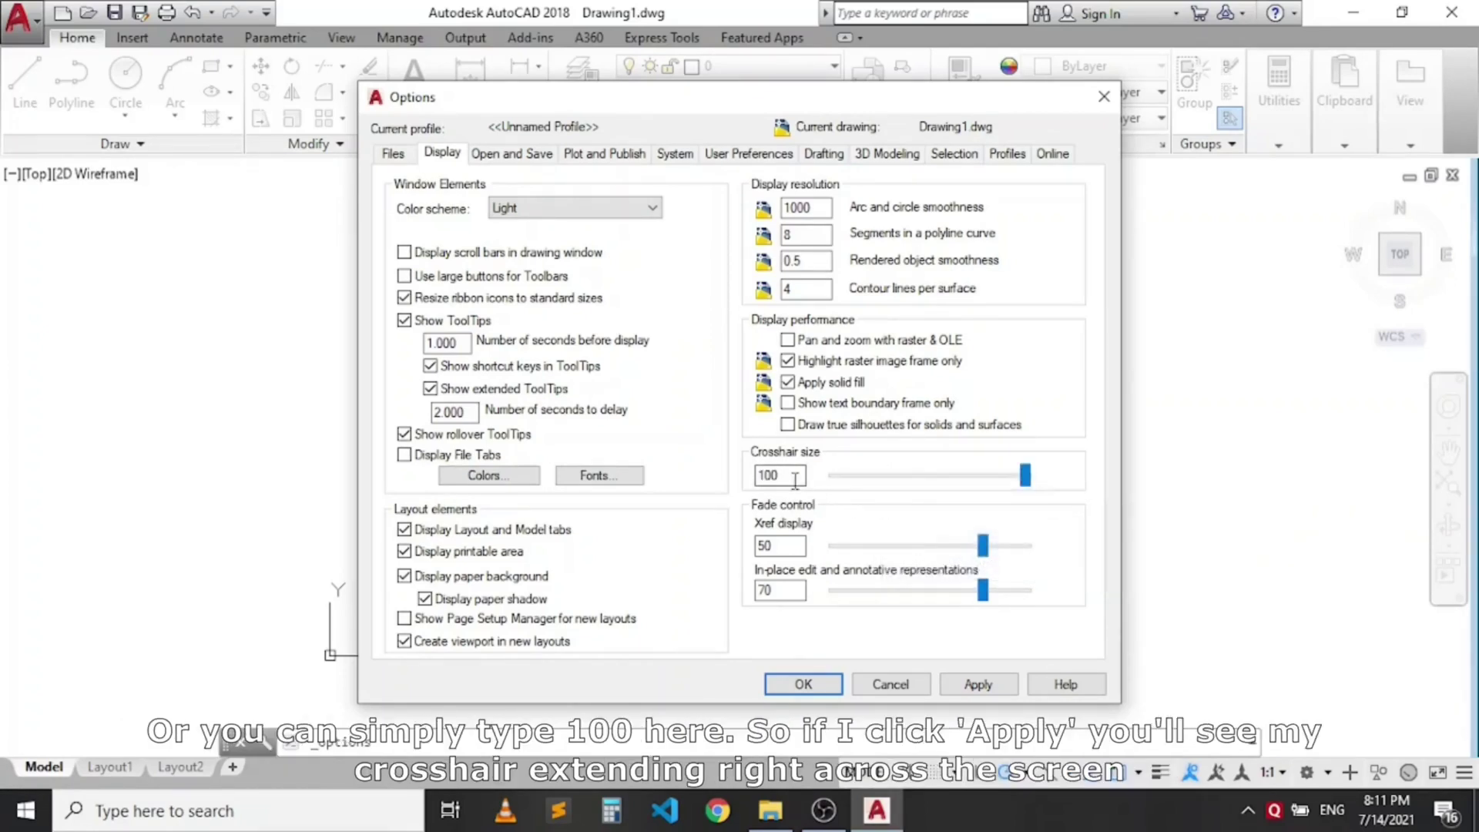
left_click(976, 683)
left_click(978, 684)
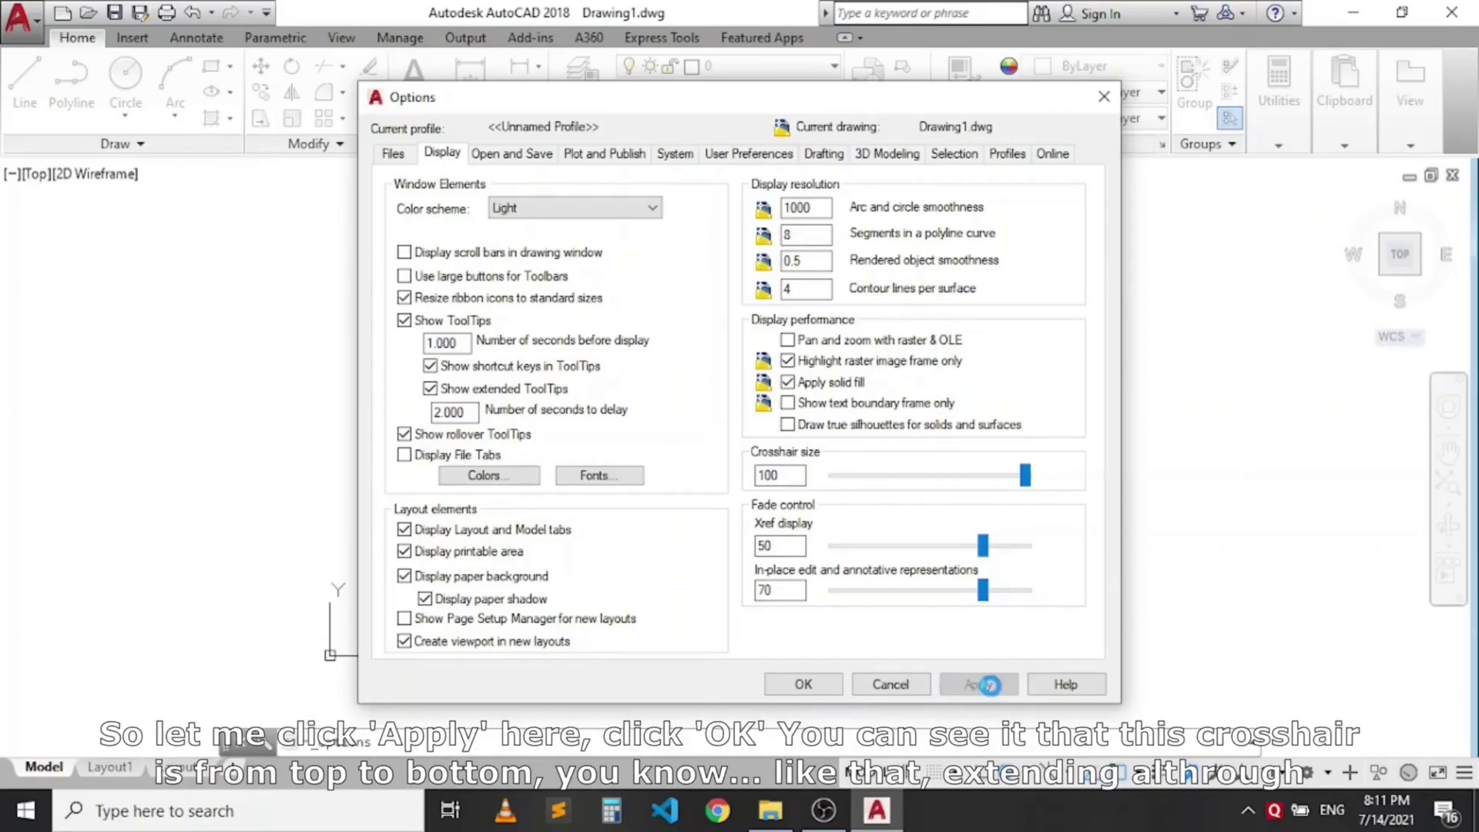
left_click(808, 683)
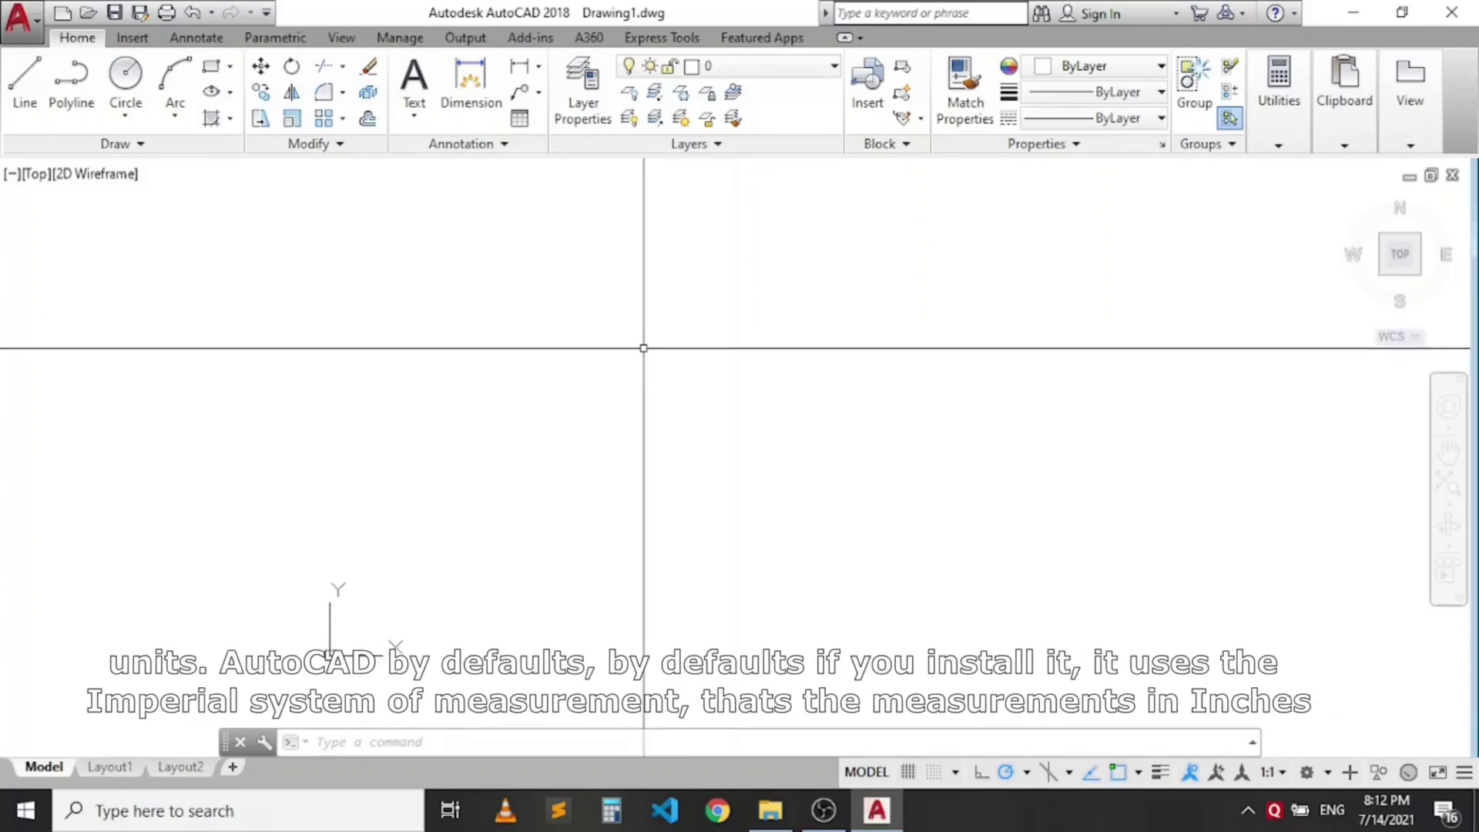
Step: Open the Drawing Units settings and choose Decimal as the length type and Decimal Degrees as the angle type
scroll(523, 545, "down", 2)
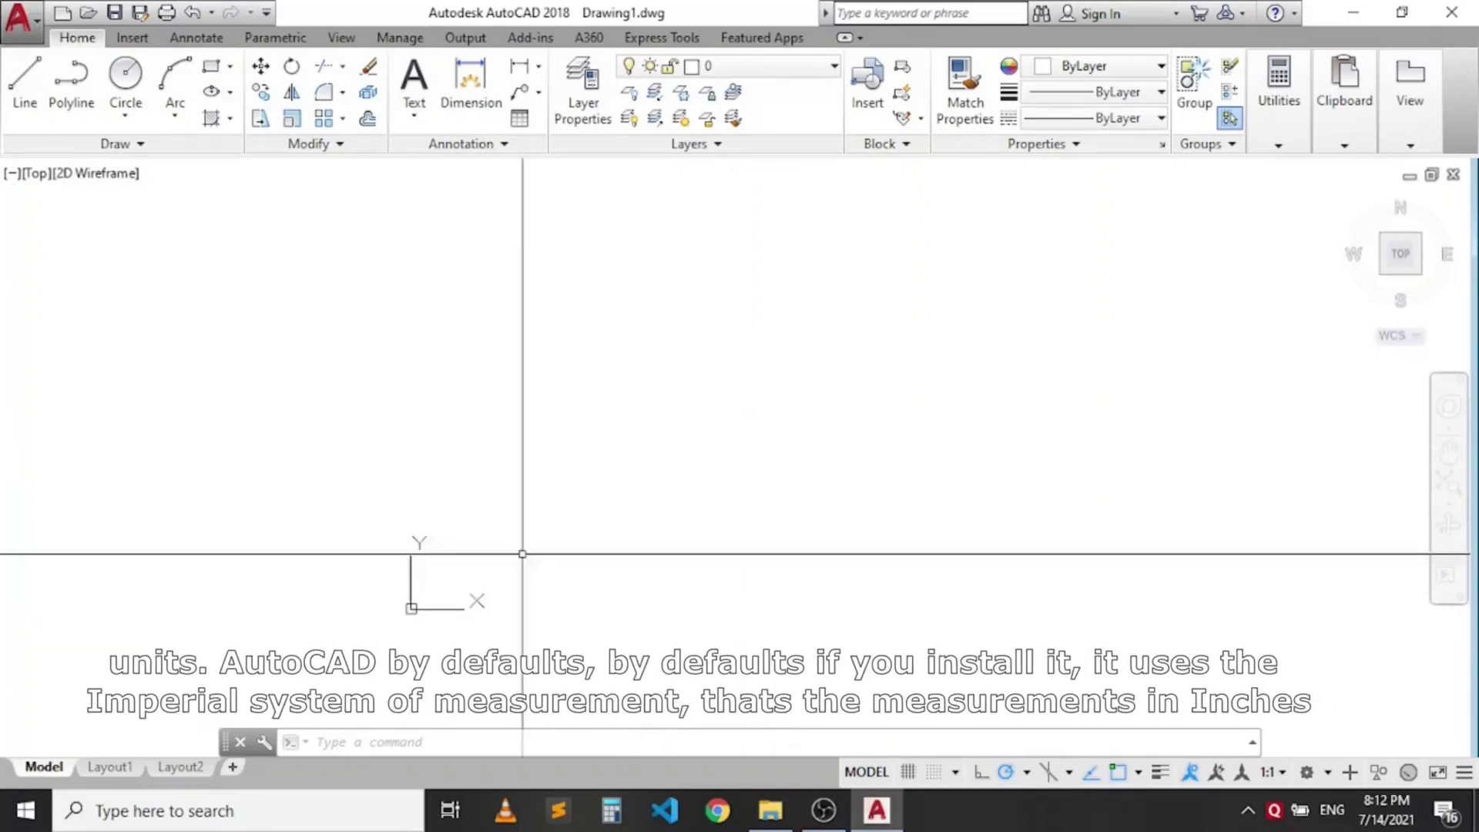
scroll(716, 530, "up", 2)
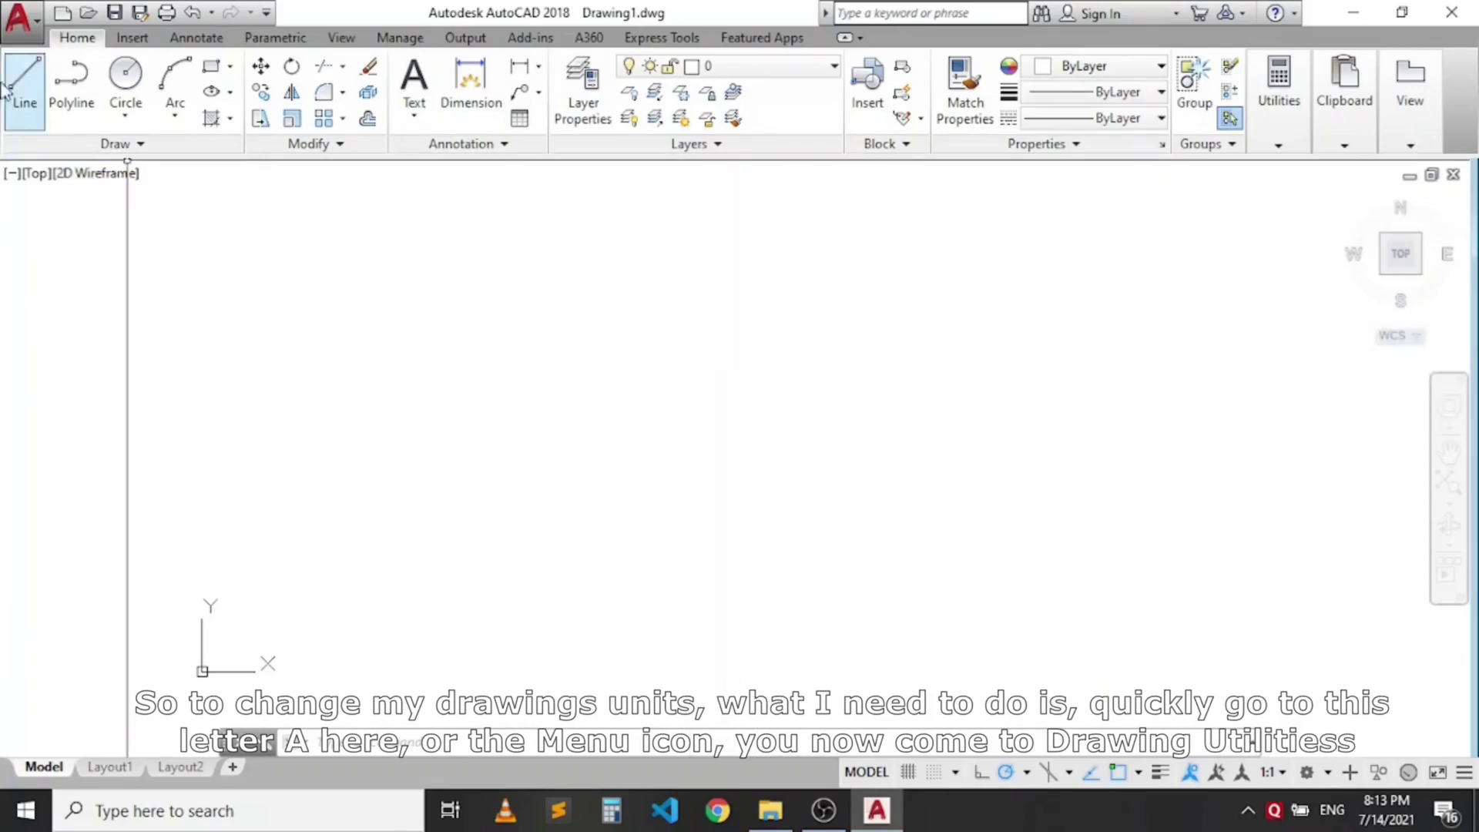
left_click(20, 23)
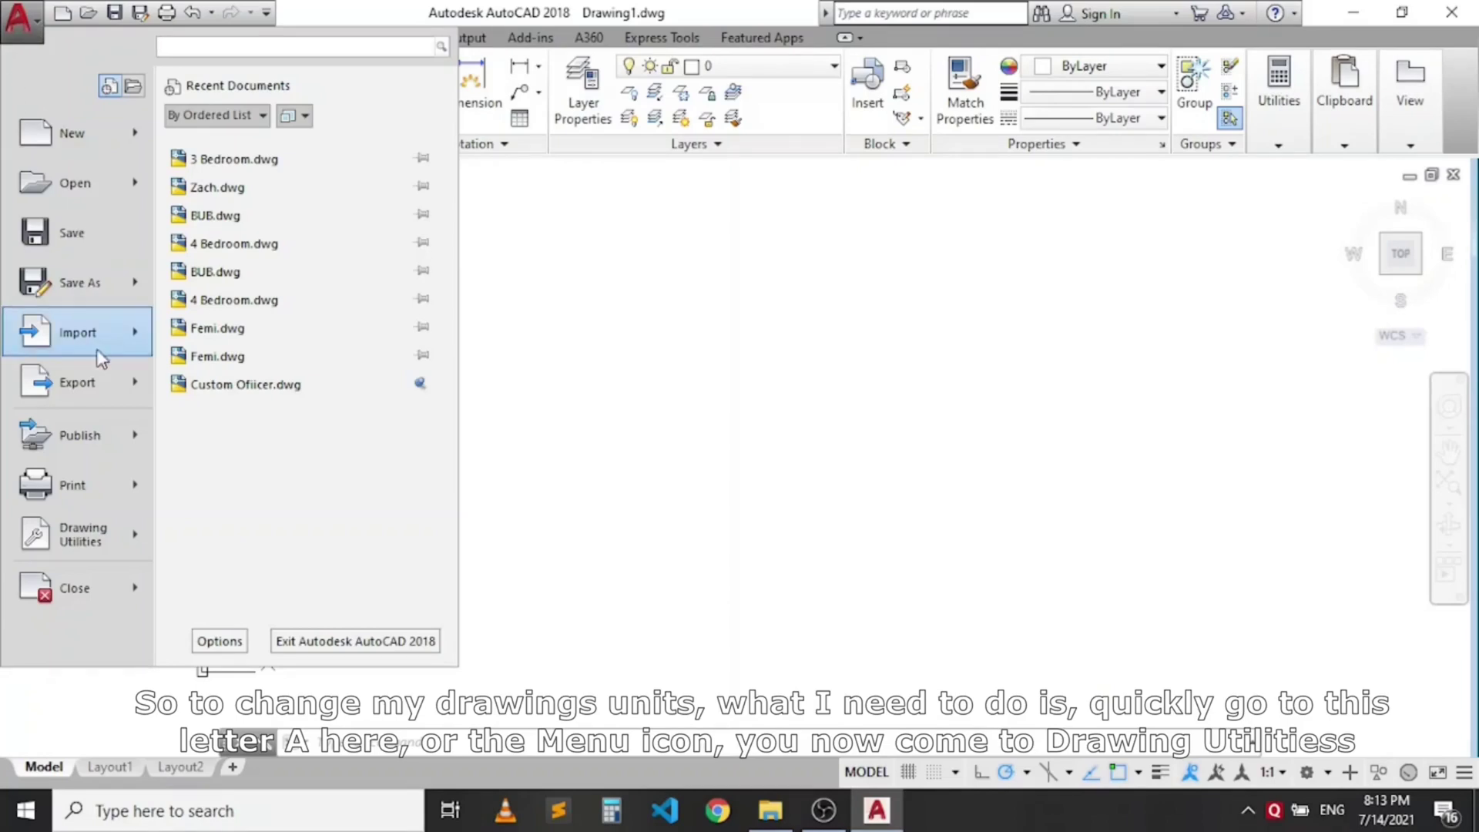
mouse_move(114, 560)
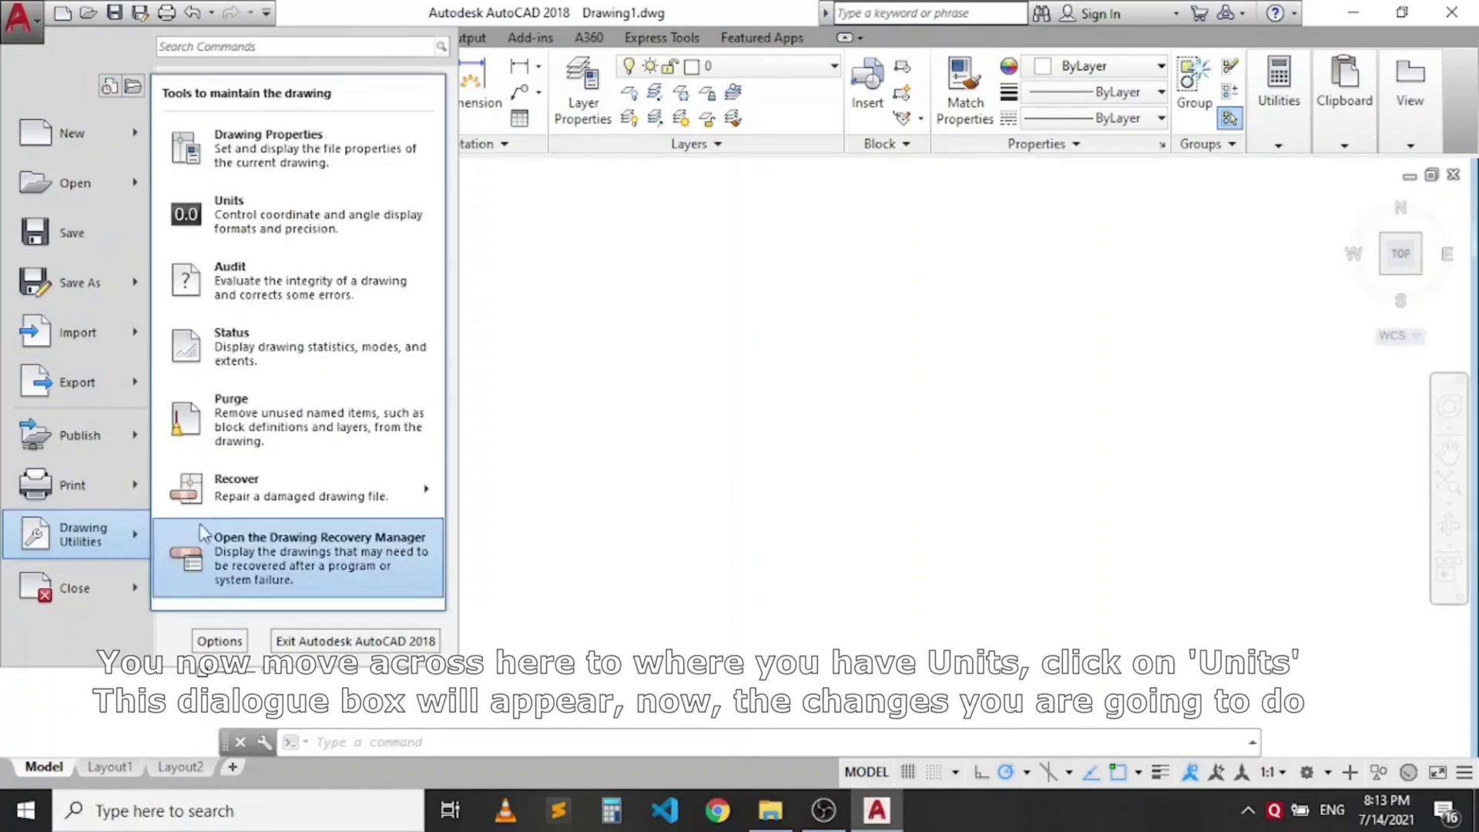
left_click(258, 231)
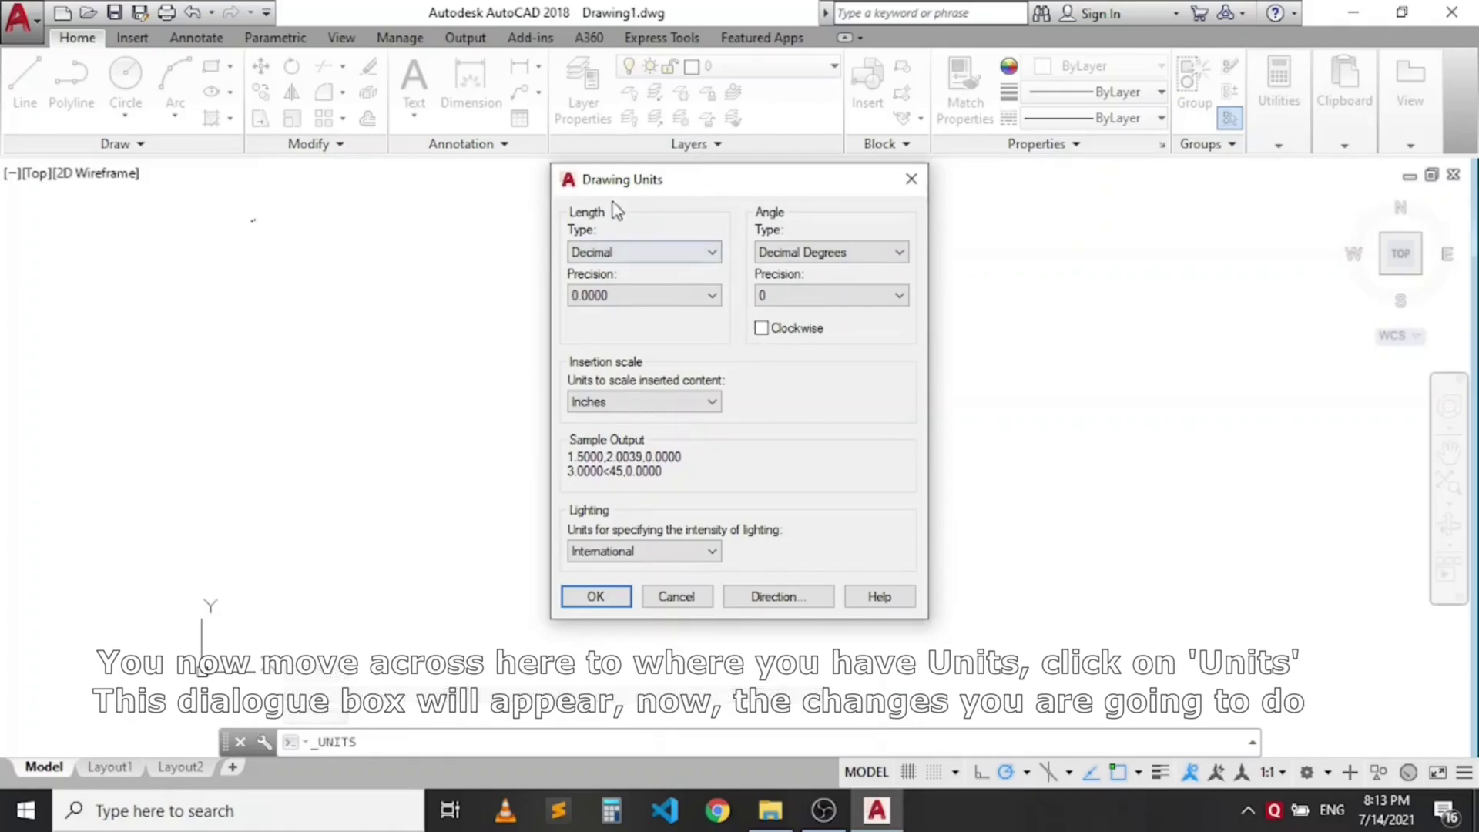
left_click(600, 256)
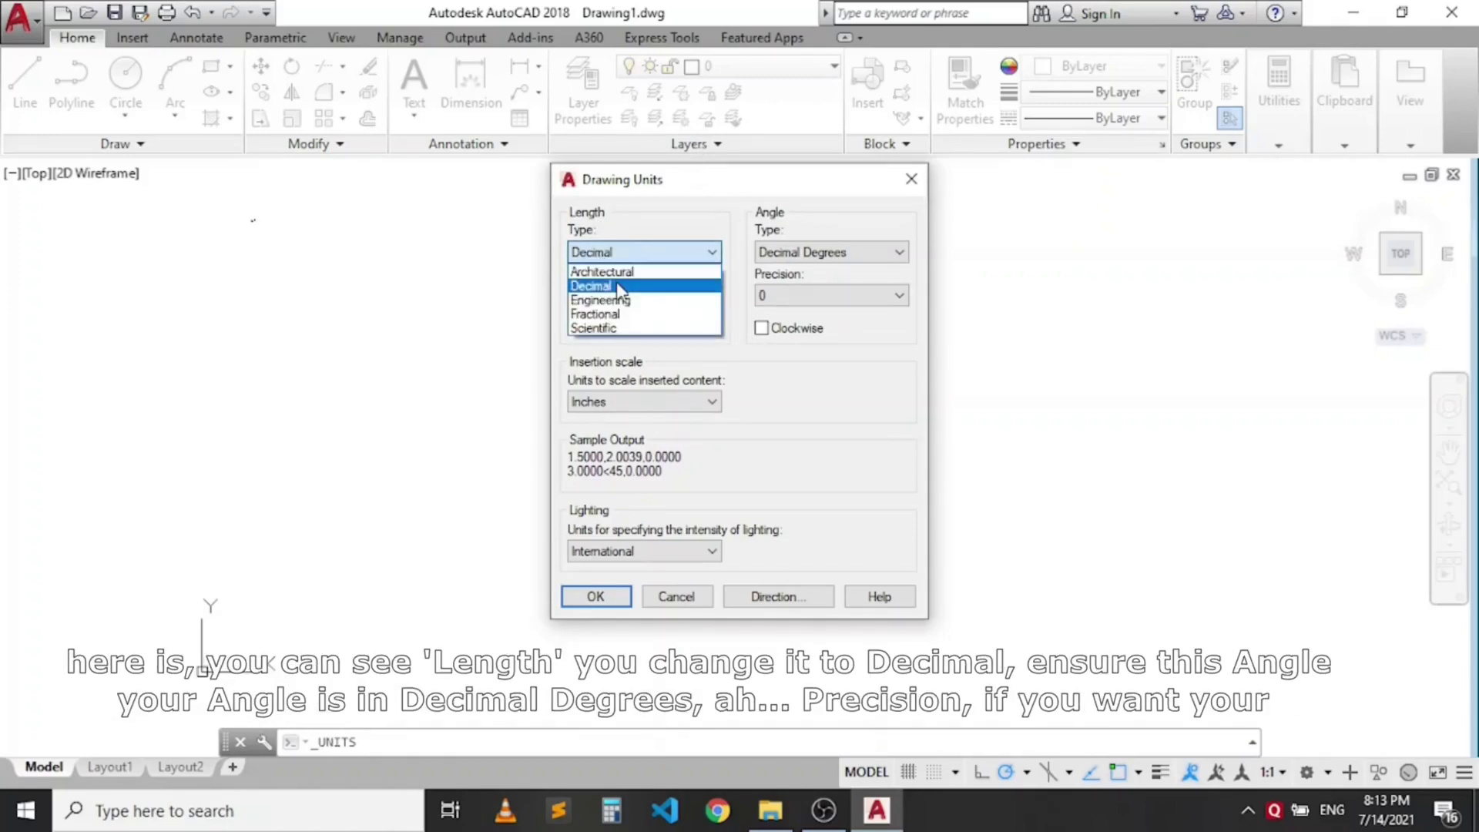
left_click(618, 287)
left_click(894, 252)
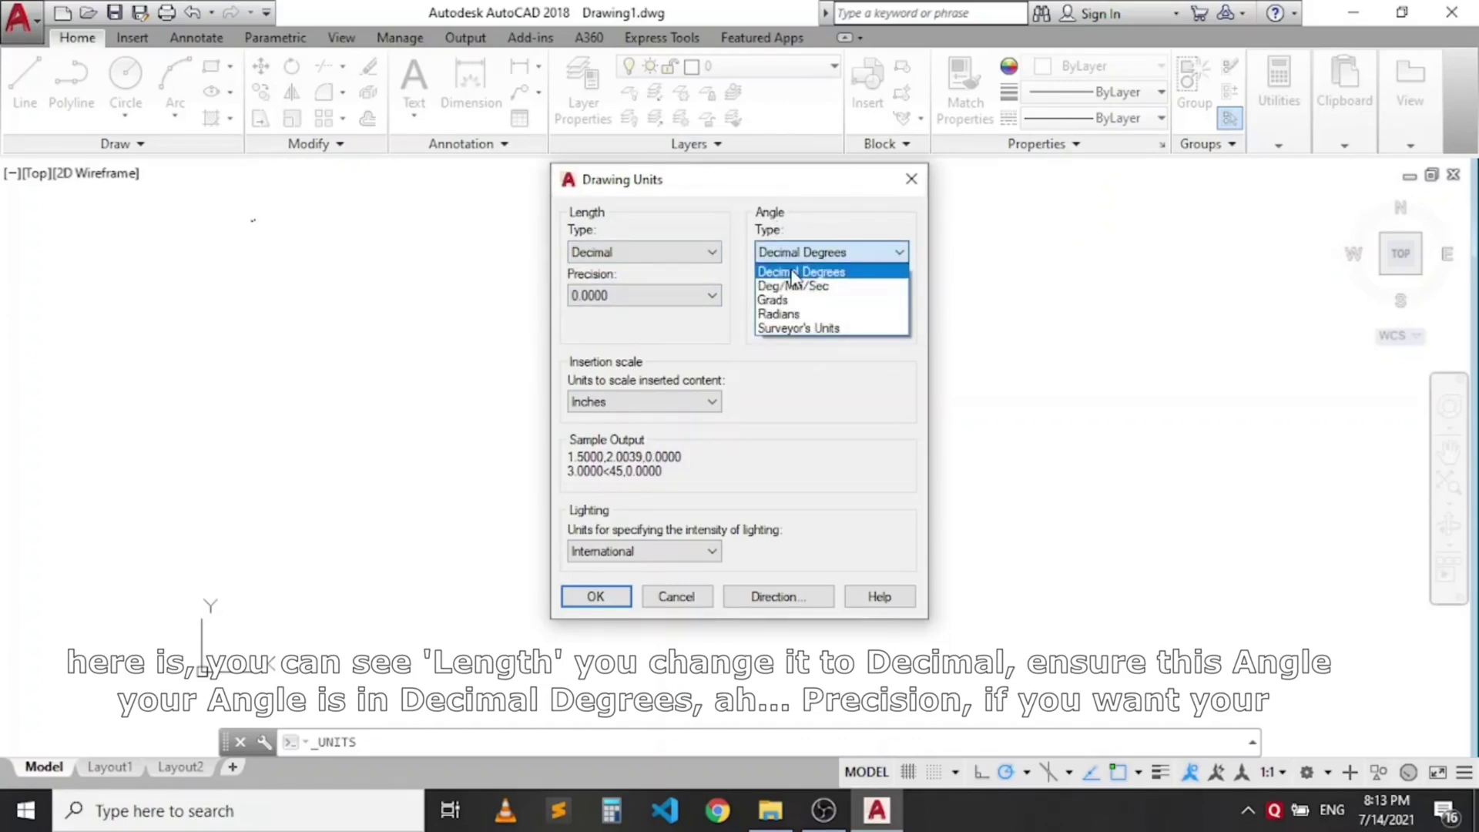
left_click(845, 272)
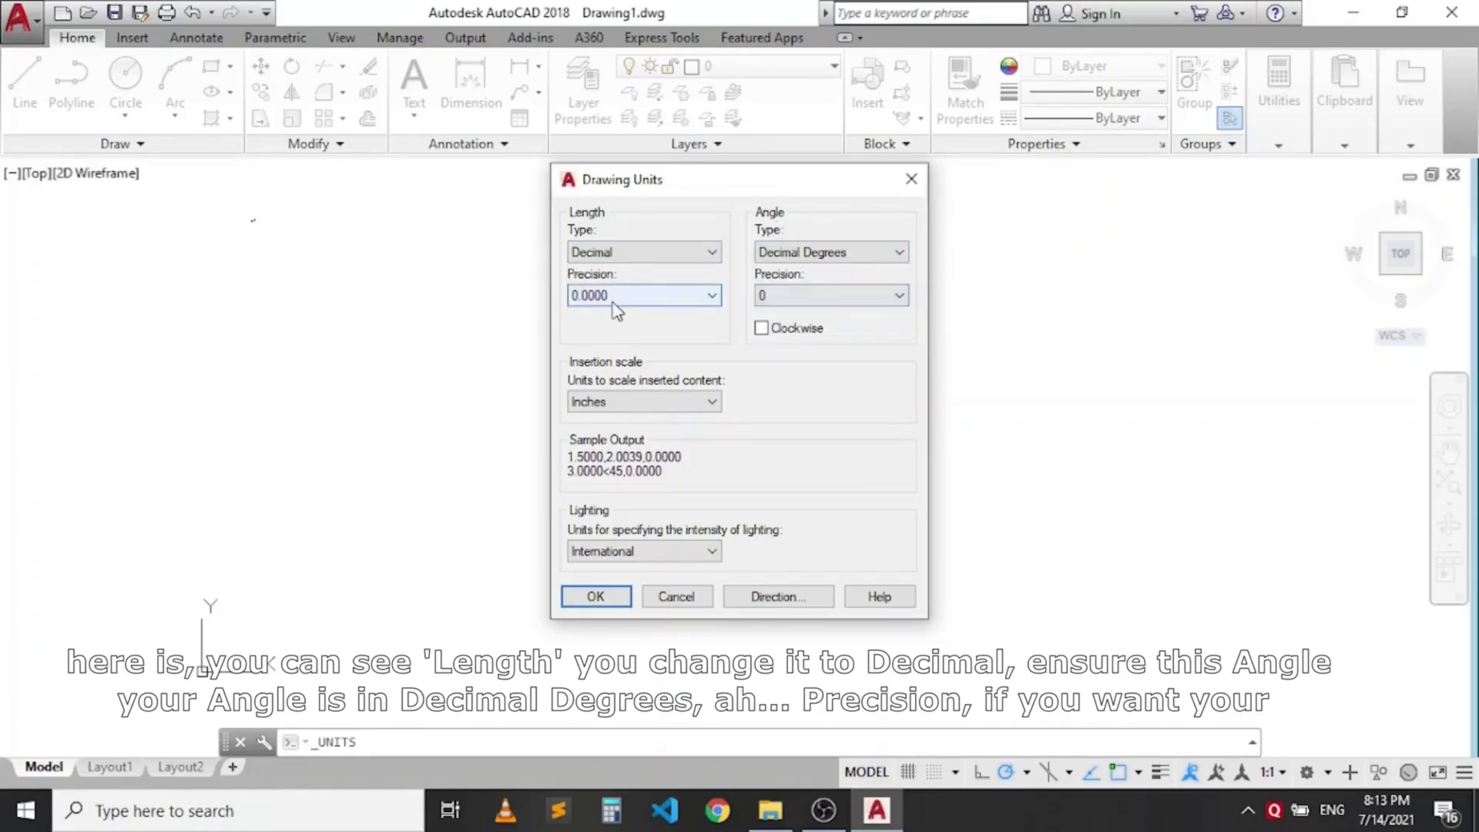
Step: Set the length precision to 0 and the insertion scale units to Millimeters, and accept the drawing units
left_click(649, 297)
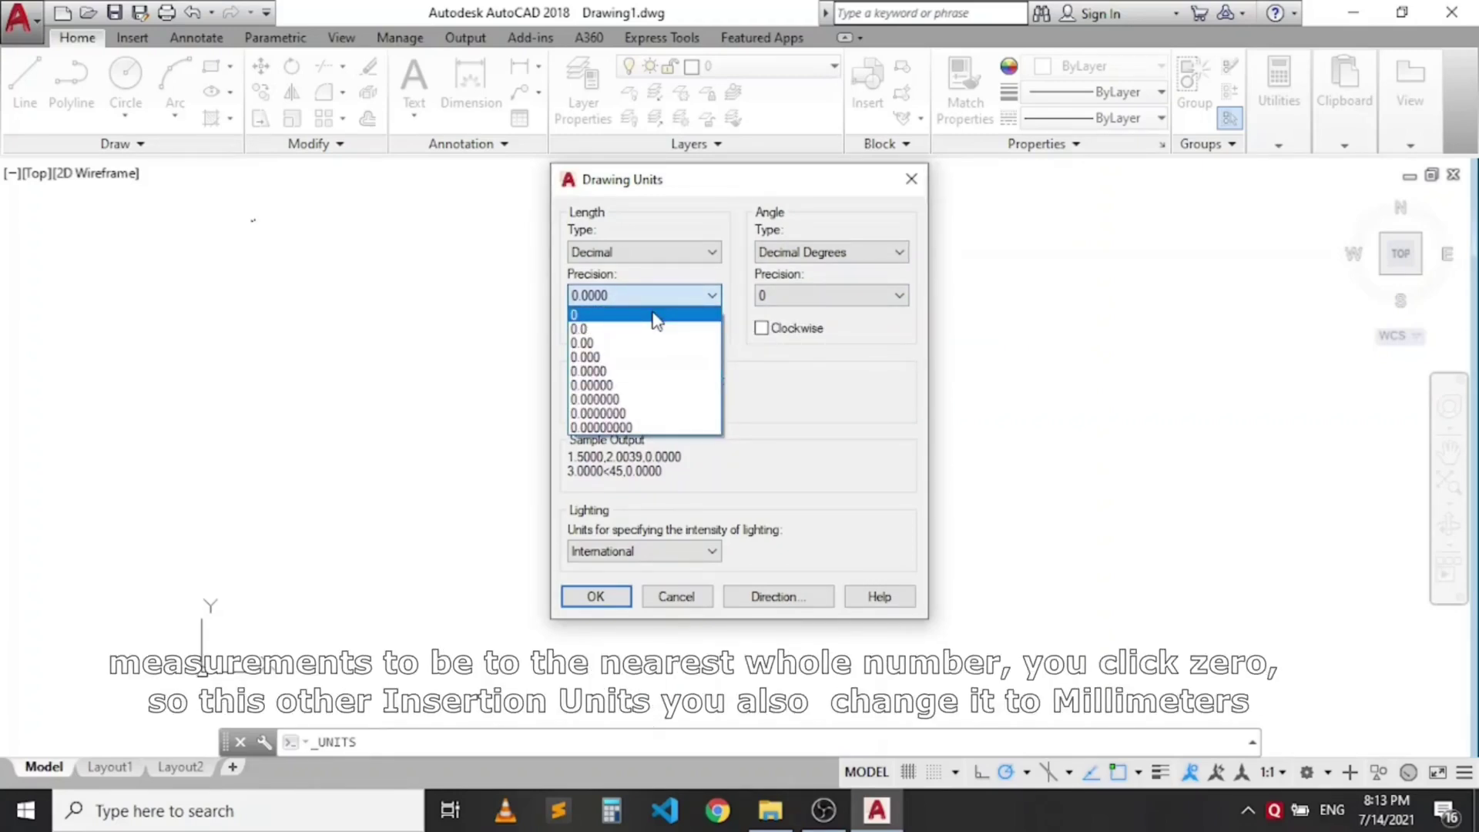
left_click(602, 317)
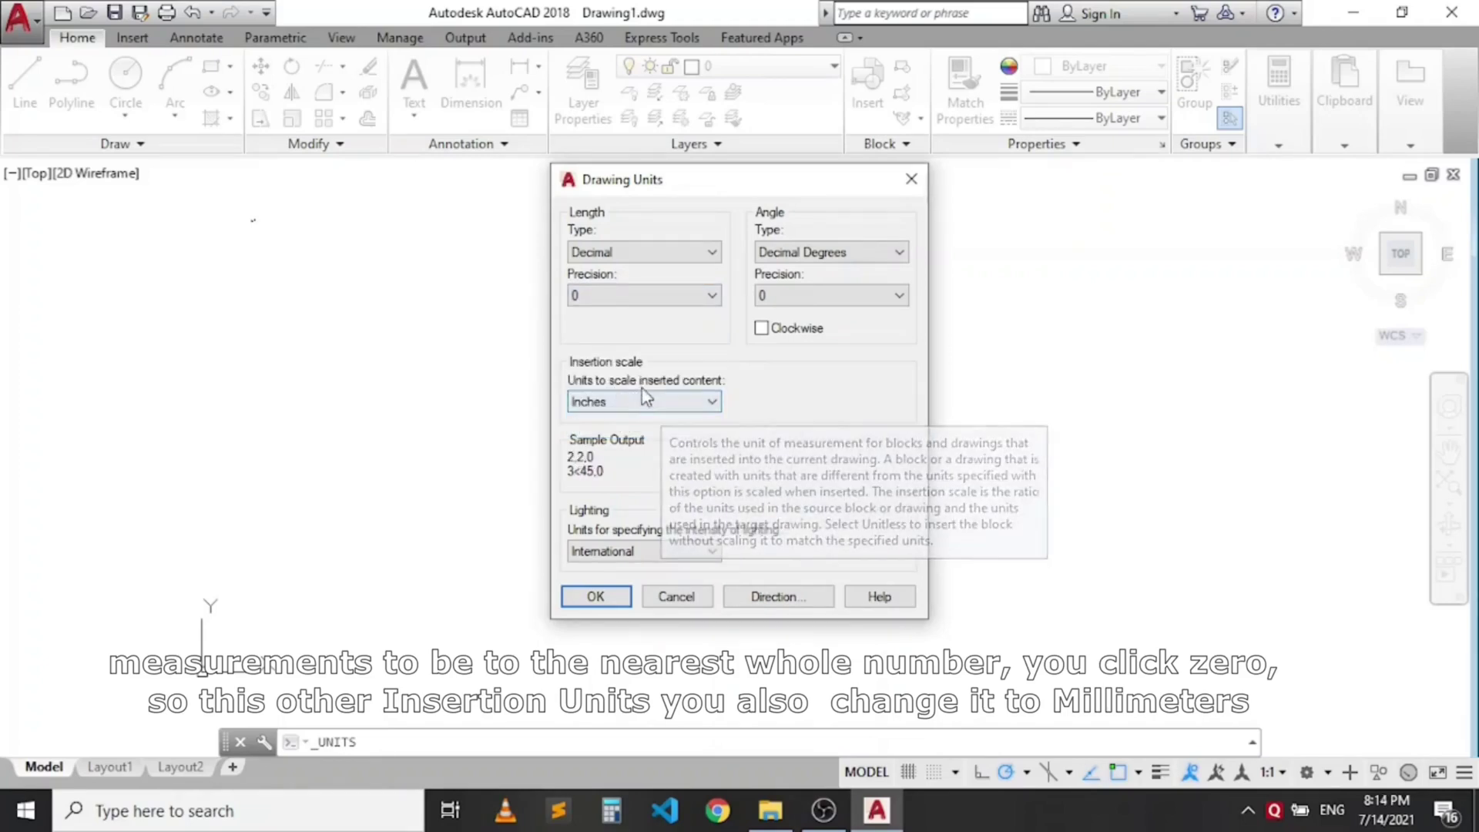
left_click(639, 401)
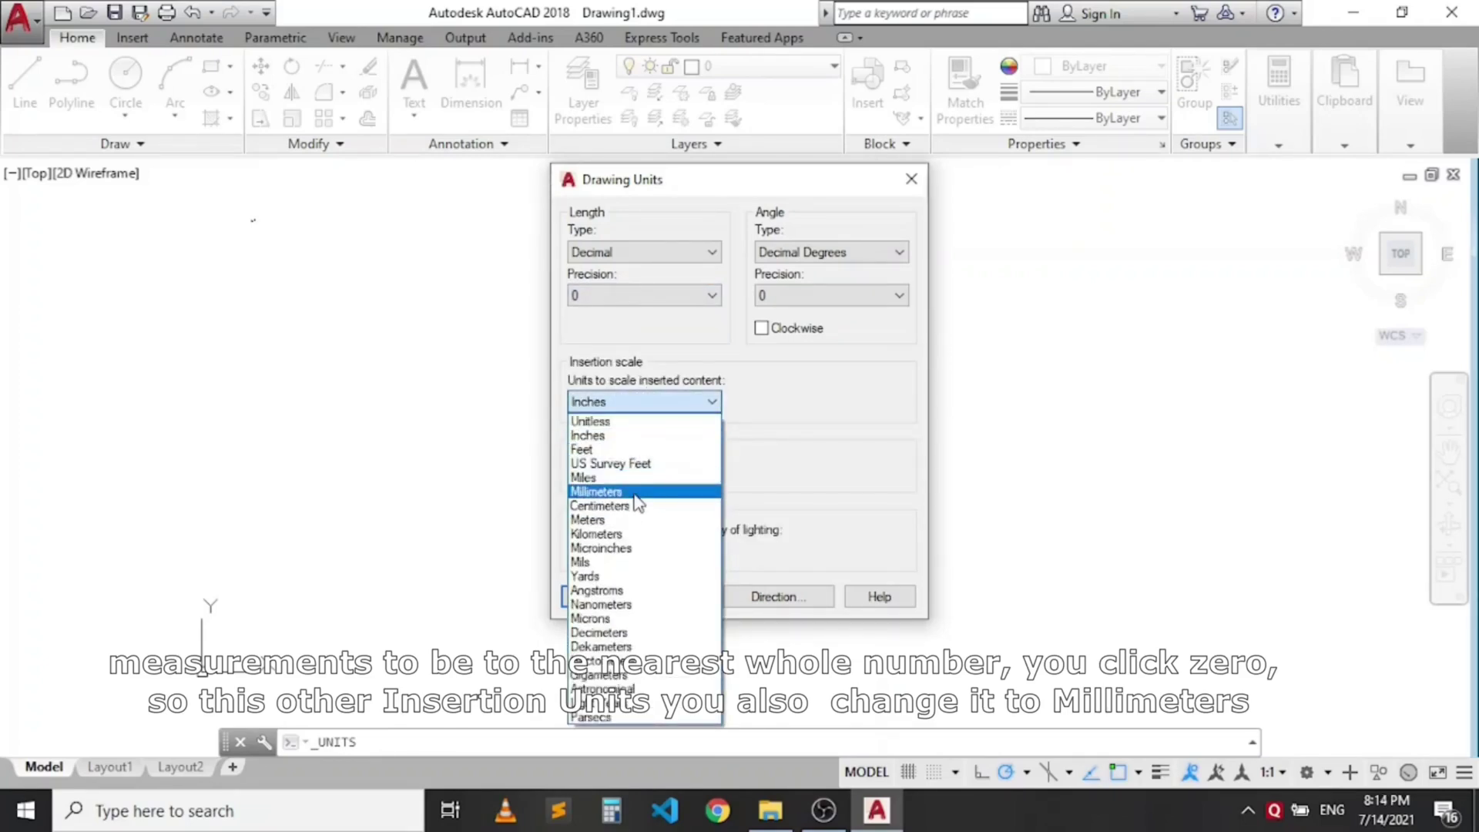
left_click(634, 493)
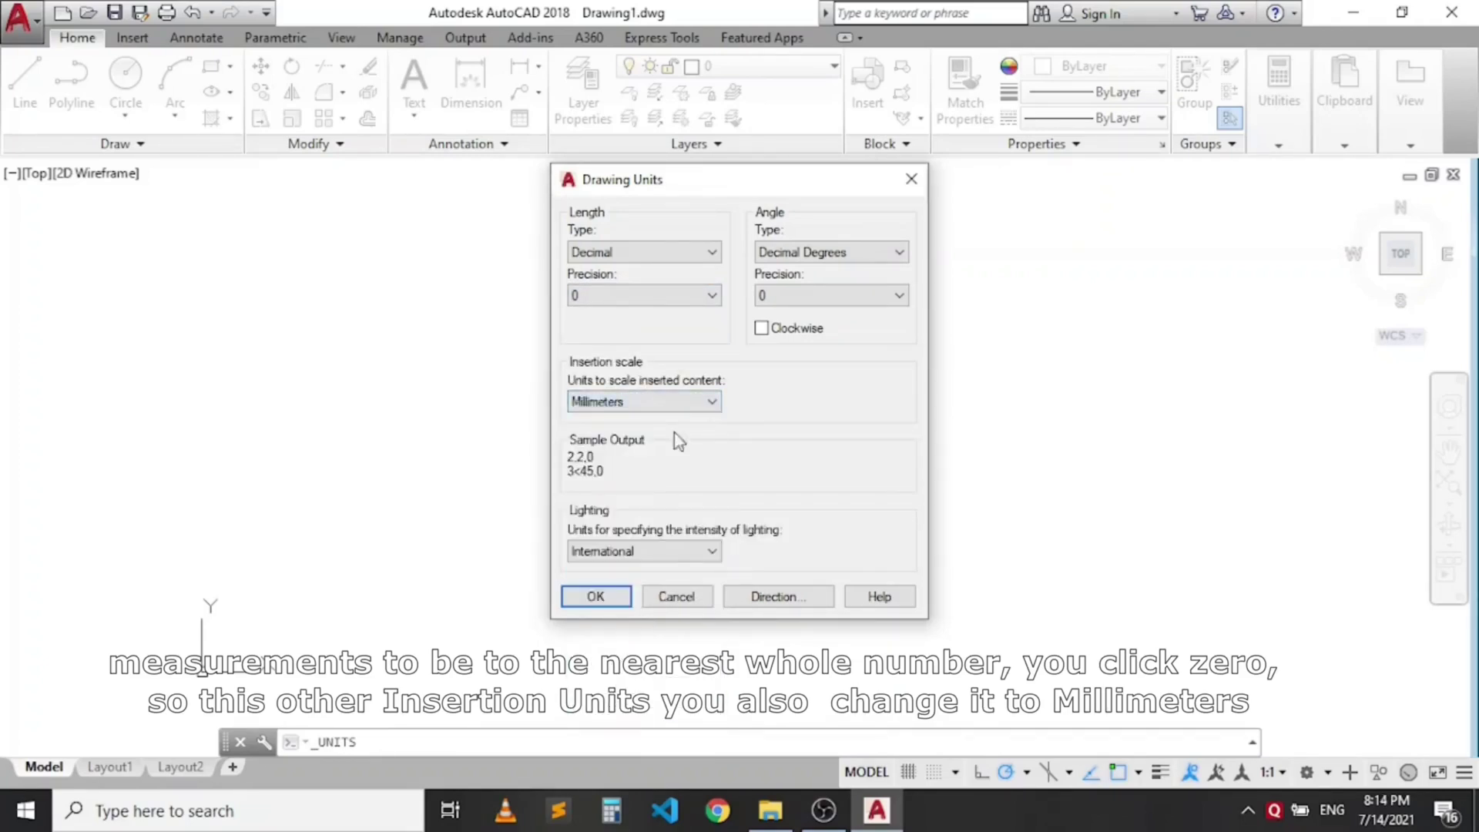
left_click(596, 596)
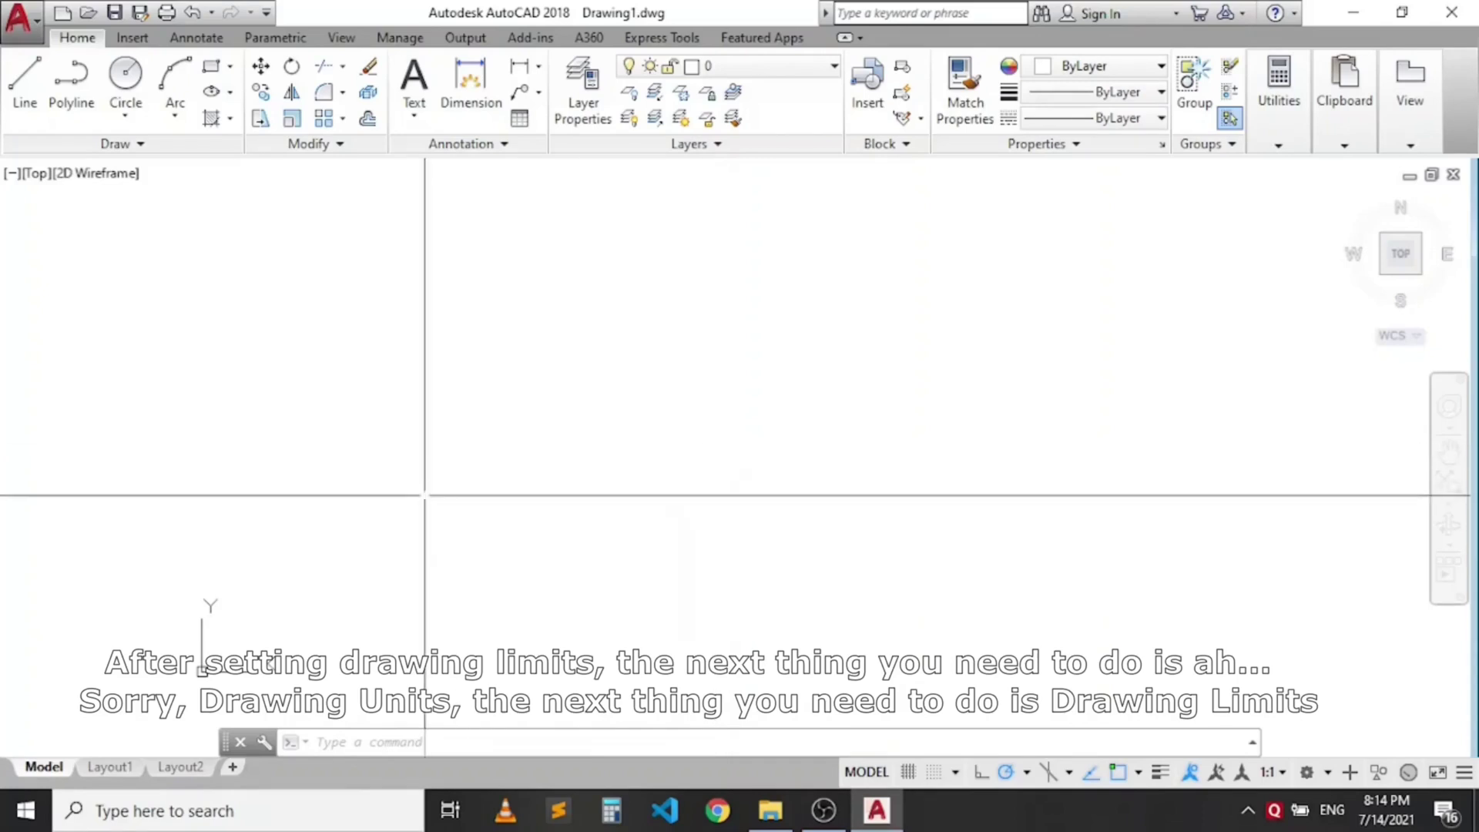
Step: Set the model space limits with the lower left corner at 0,0 and the upper right corner at 500000,500000
scroll(423, 495, "down", 2)
scroll(440, 490, "down", 3)
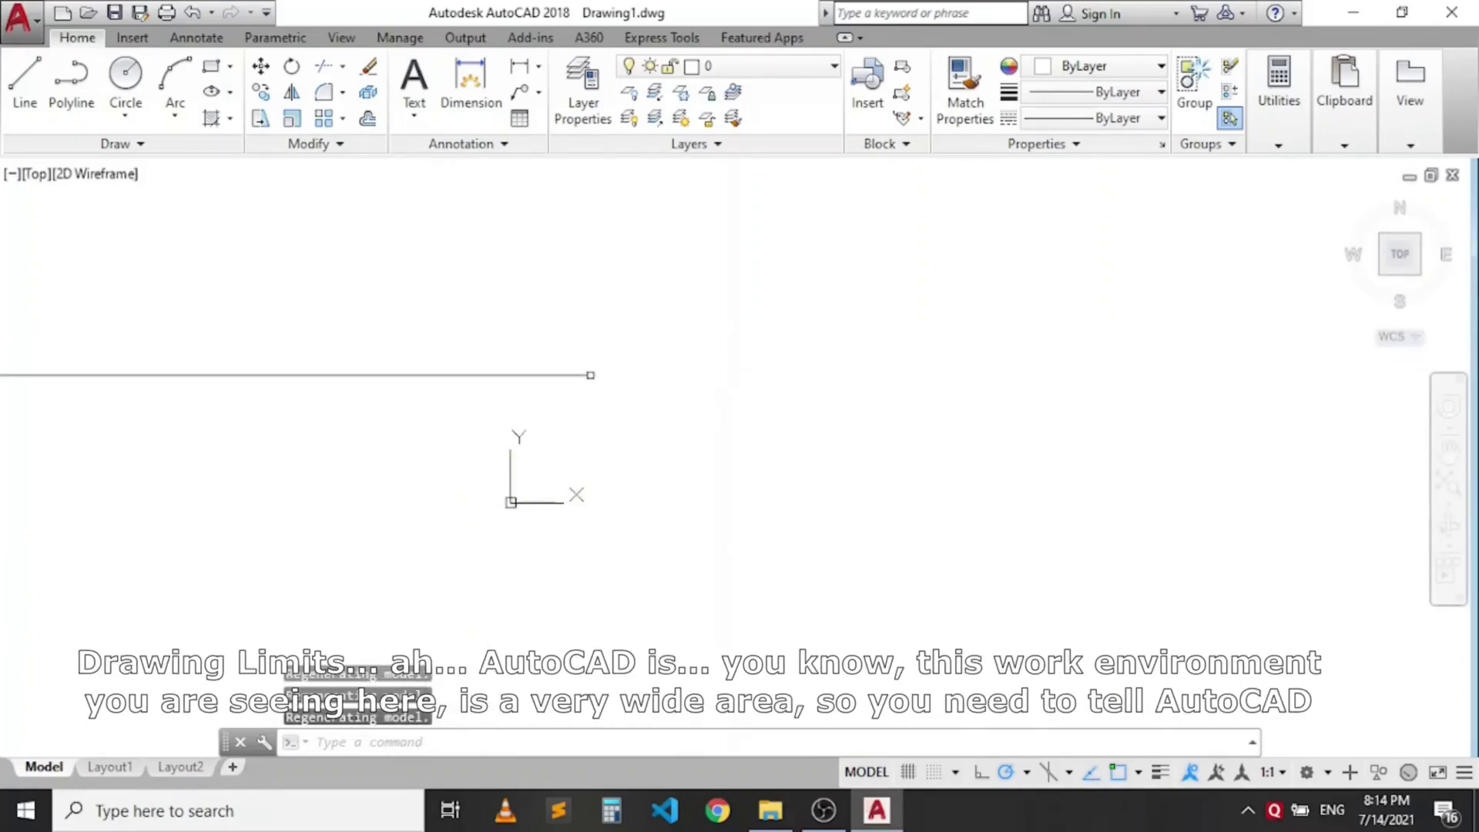
scroll(562, 462, "up", 2)
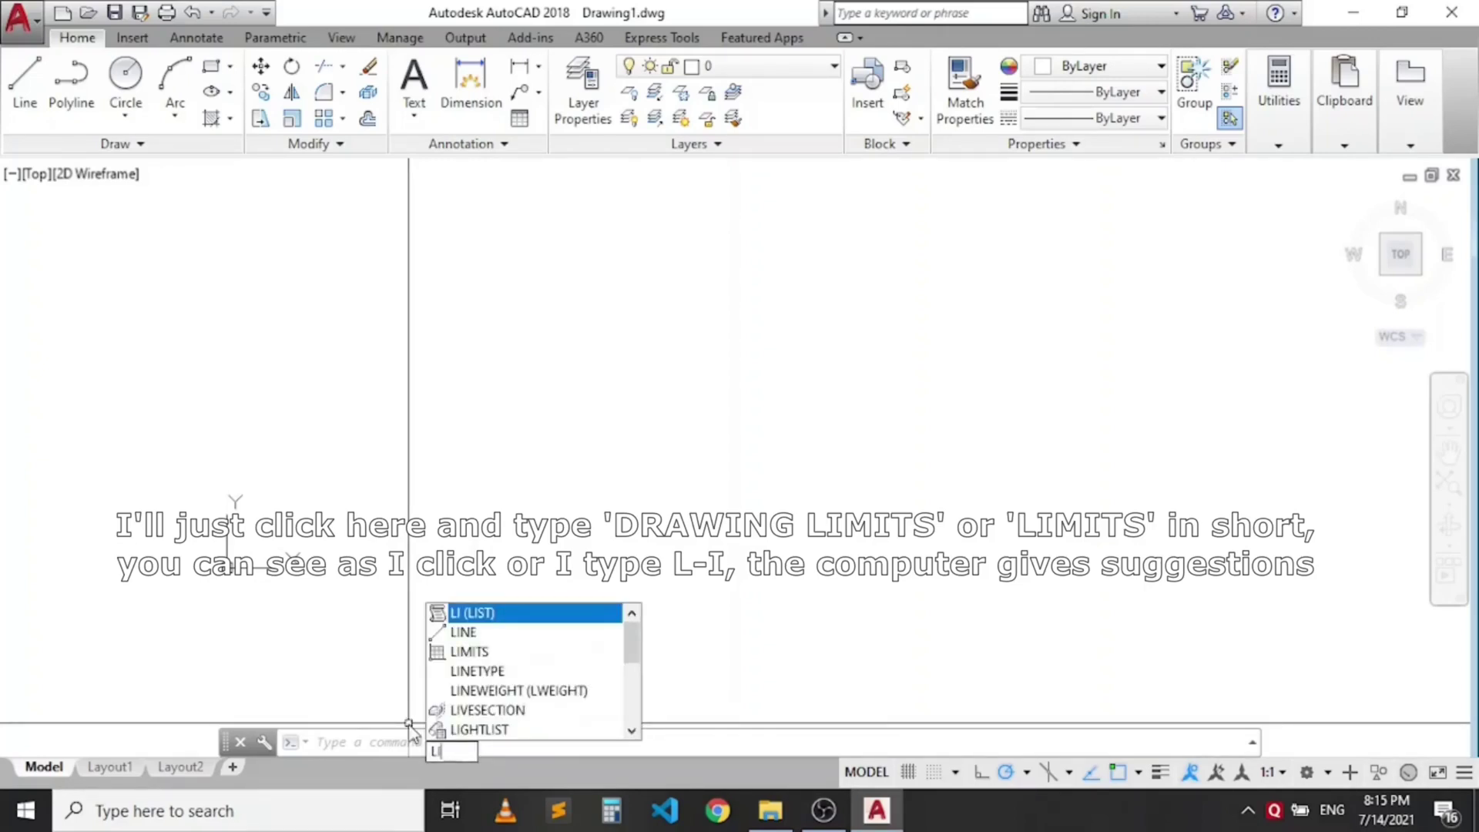
left_click(466, 651)
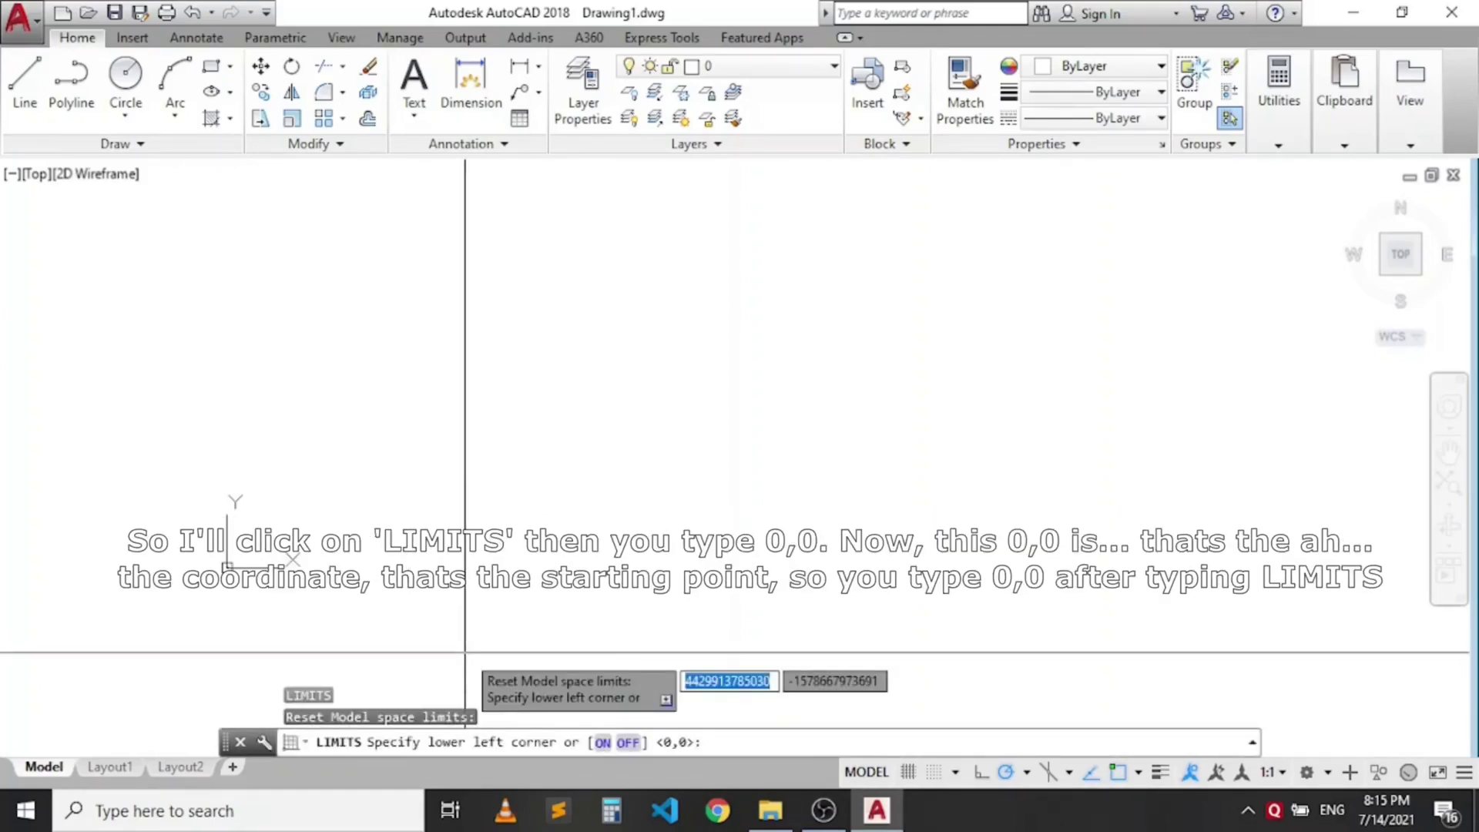
type("0,0")
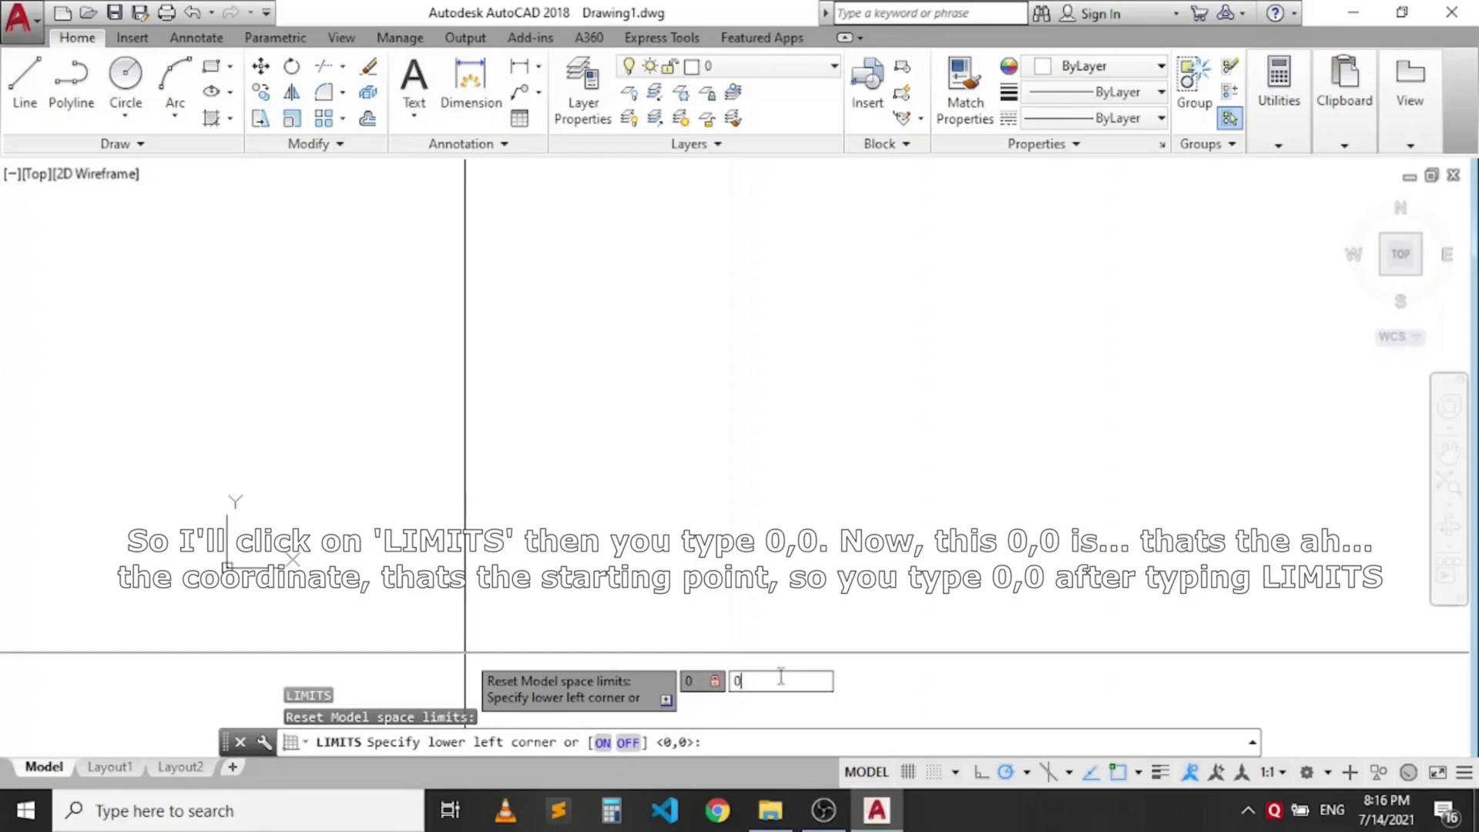
key("Return")
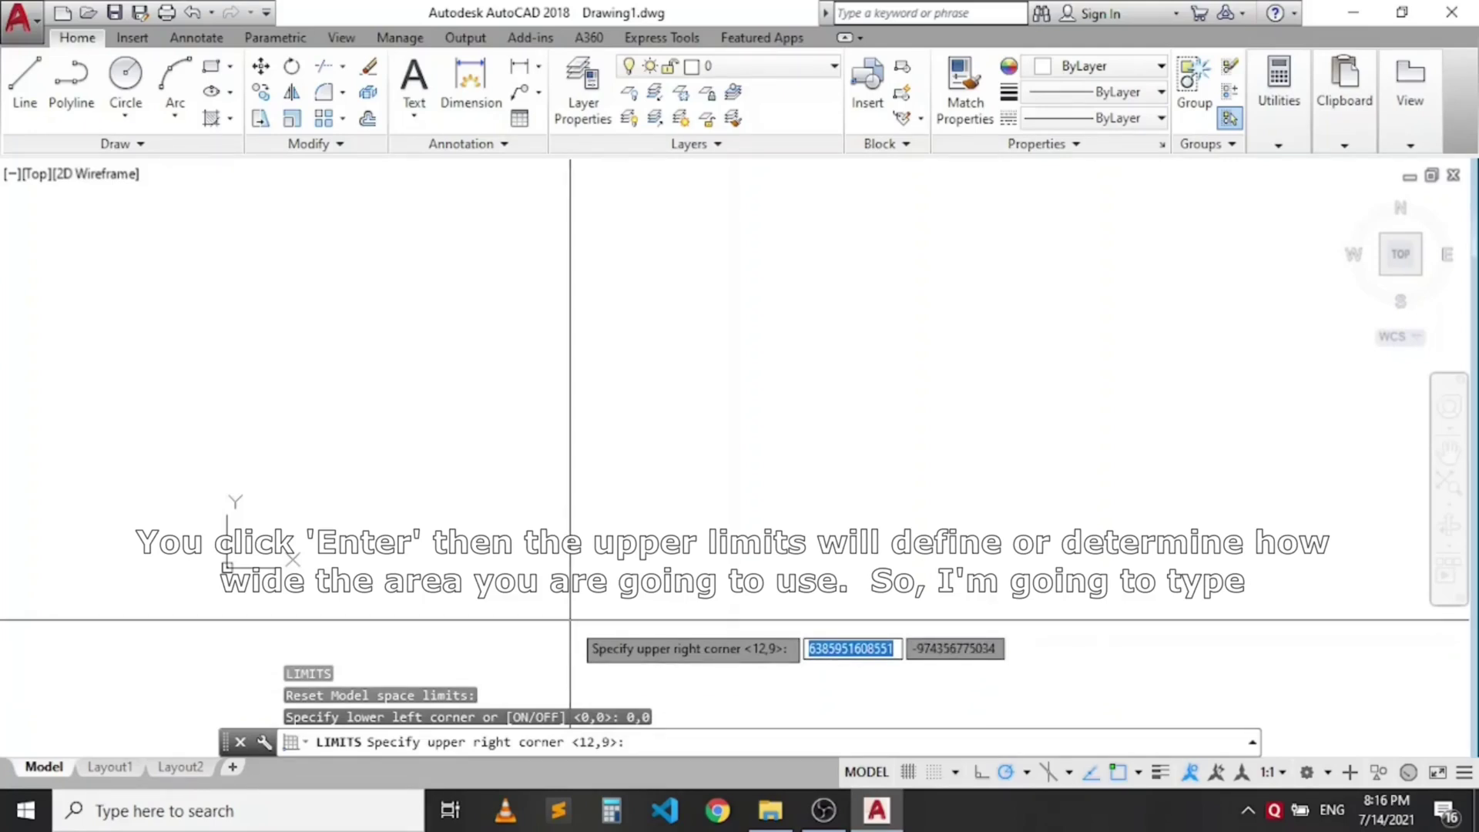
type("5")
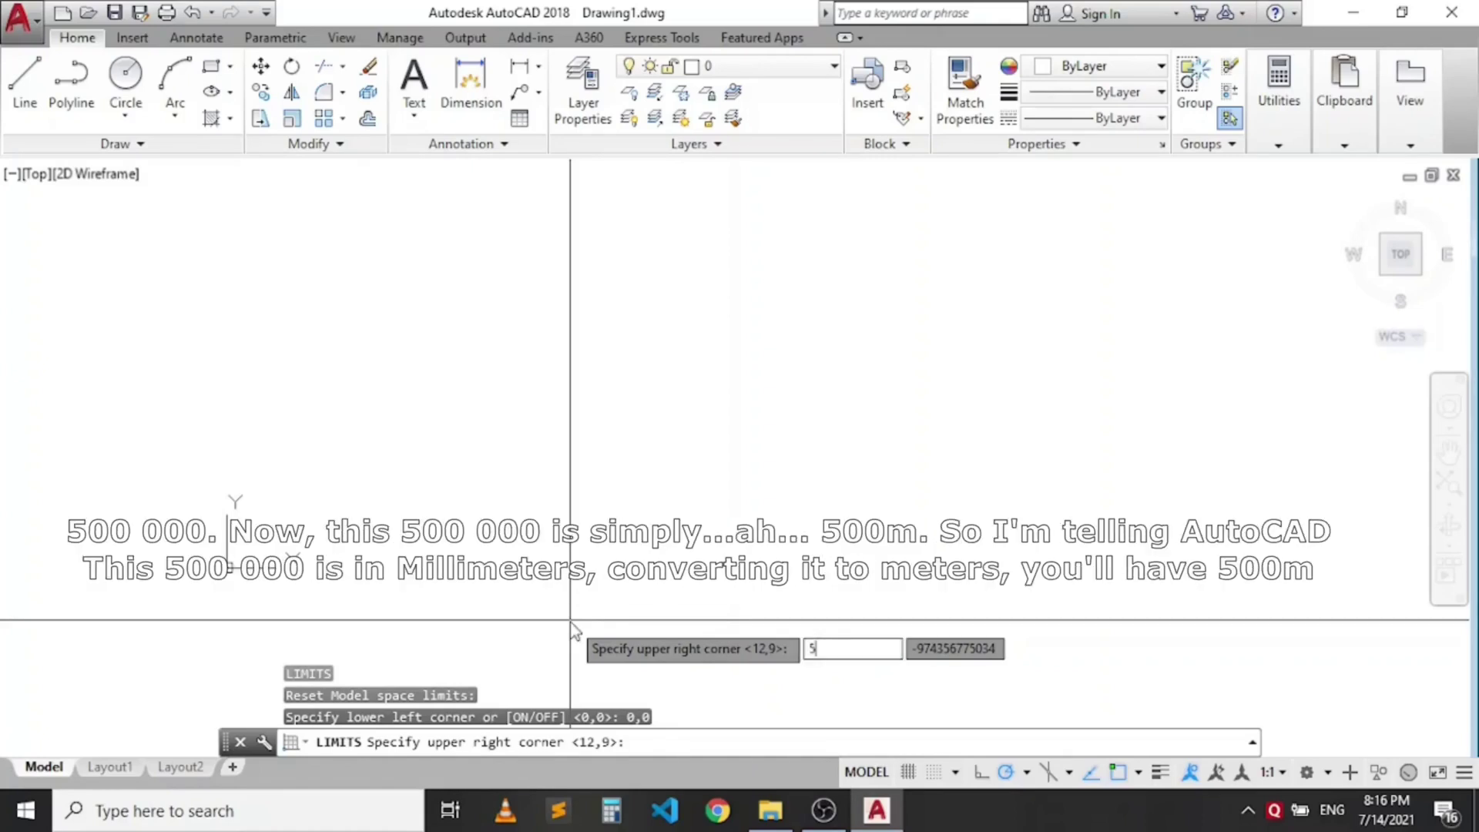
type("00000")
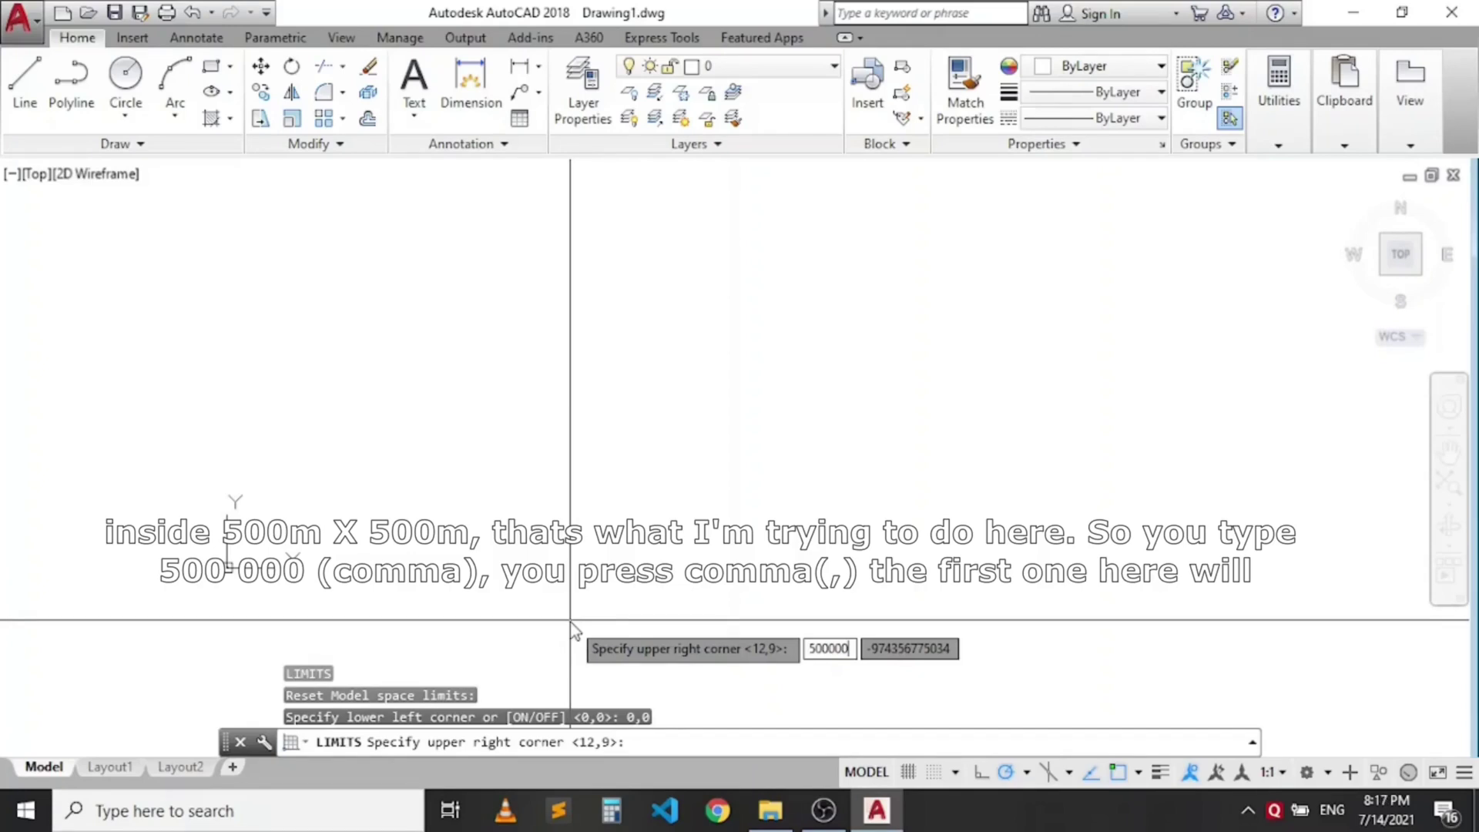
key("comma")
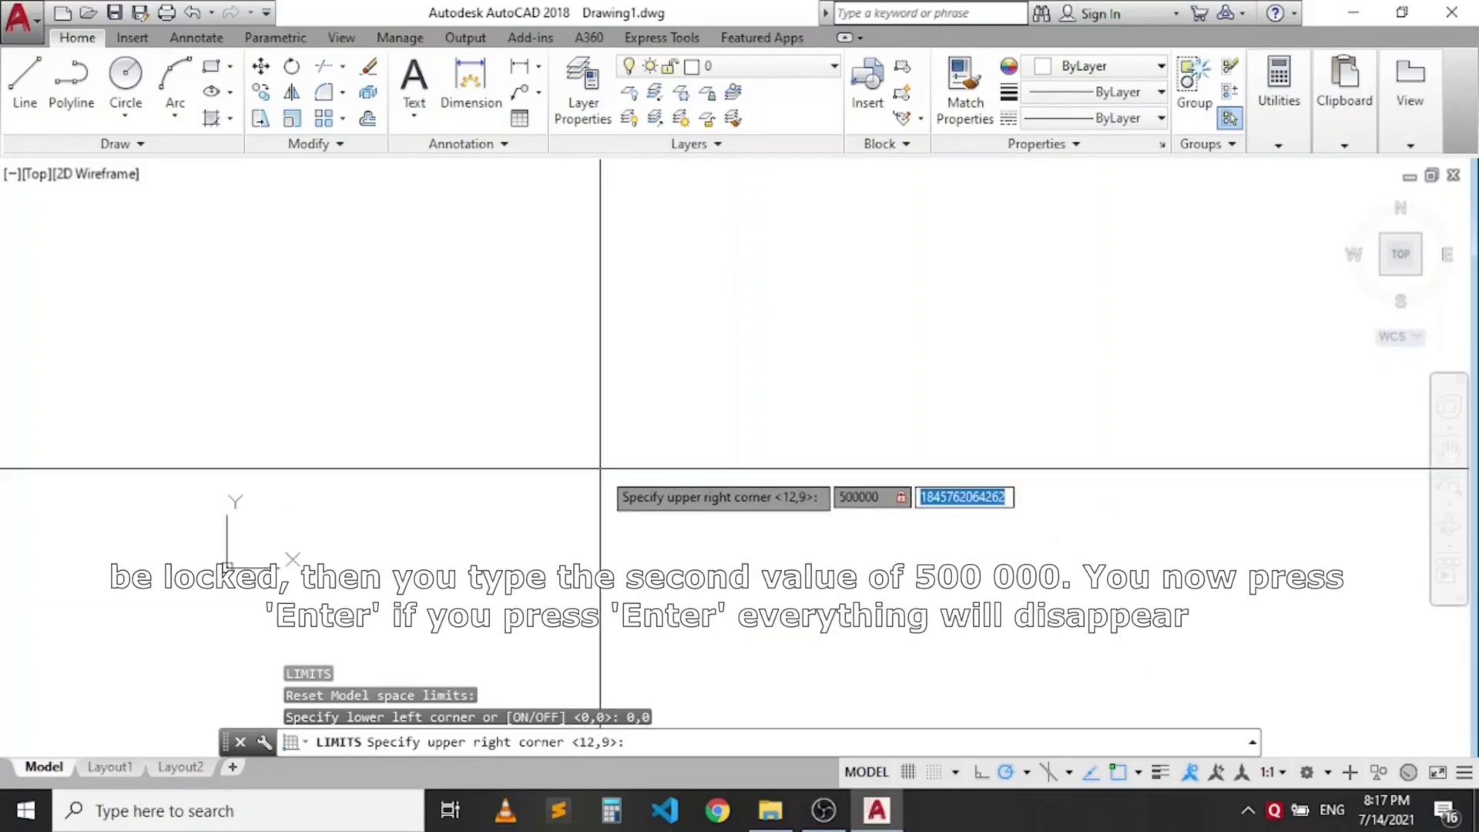
type("500000")
key("Return")
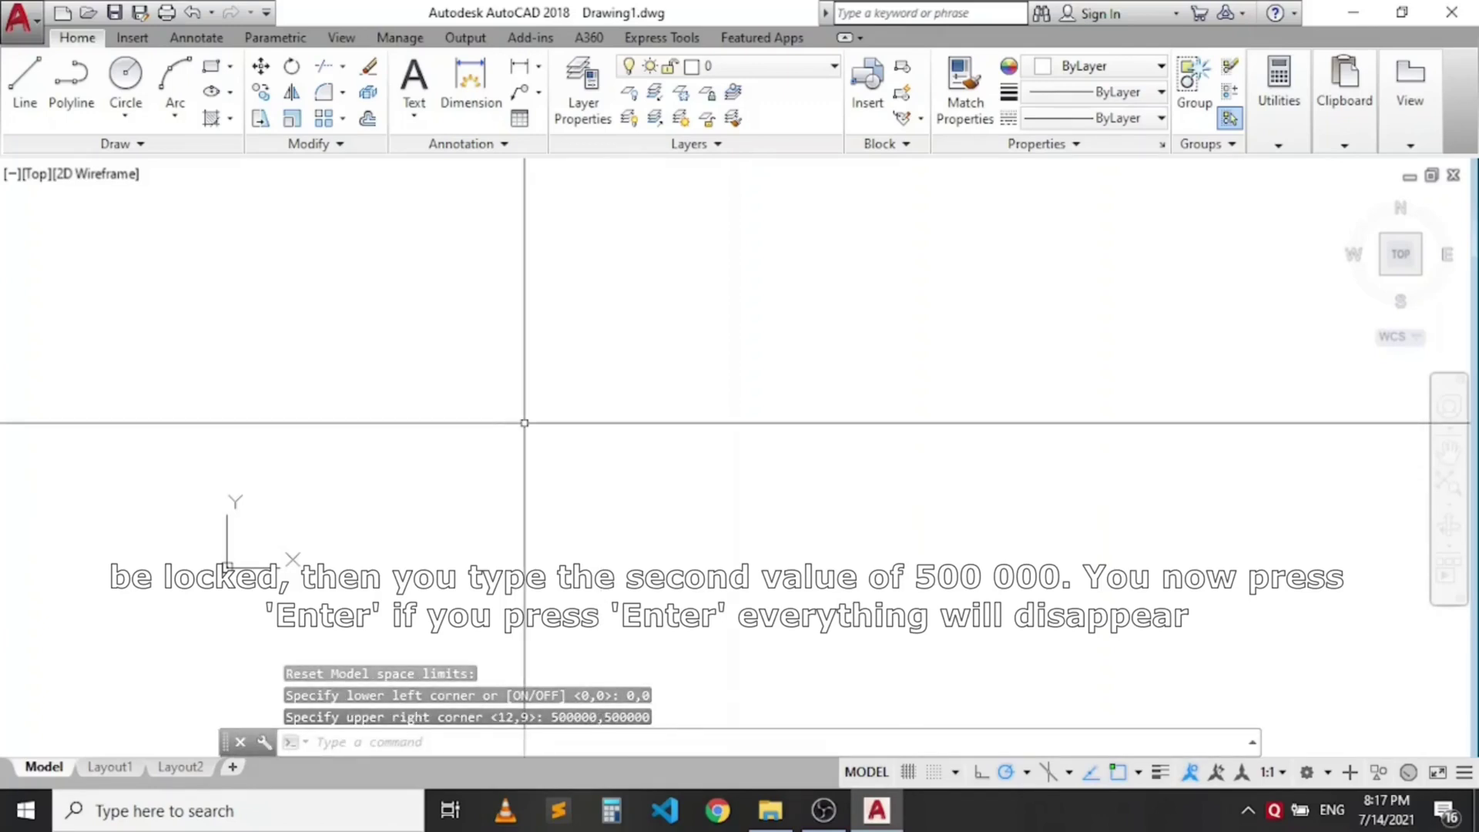
Step: Run the Zoom command with the All option to fit the view to the drawing limits
scroll(539, 484, "down", 3)
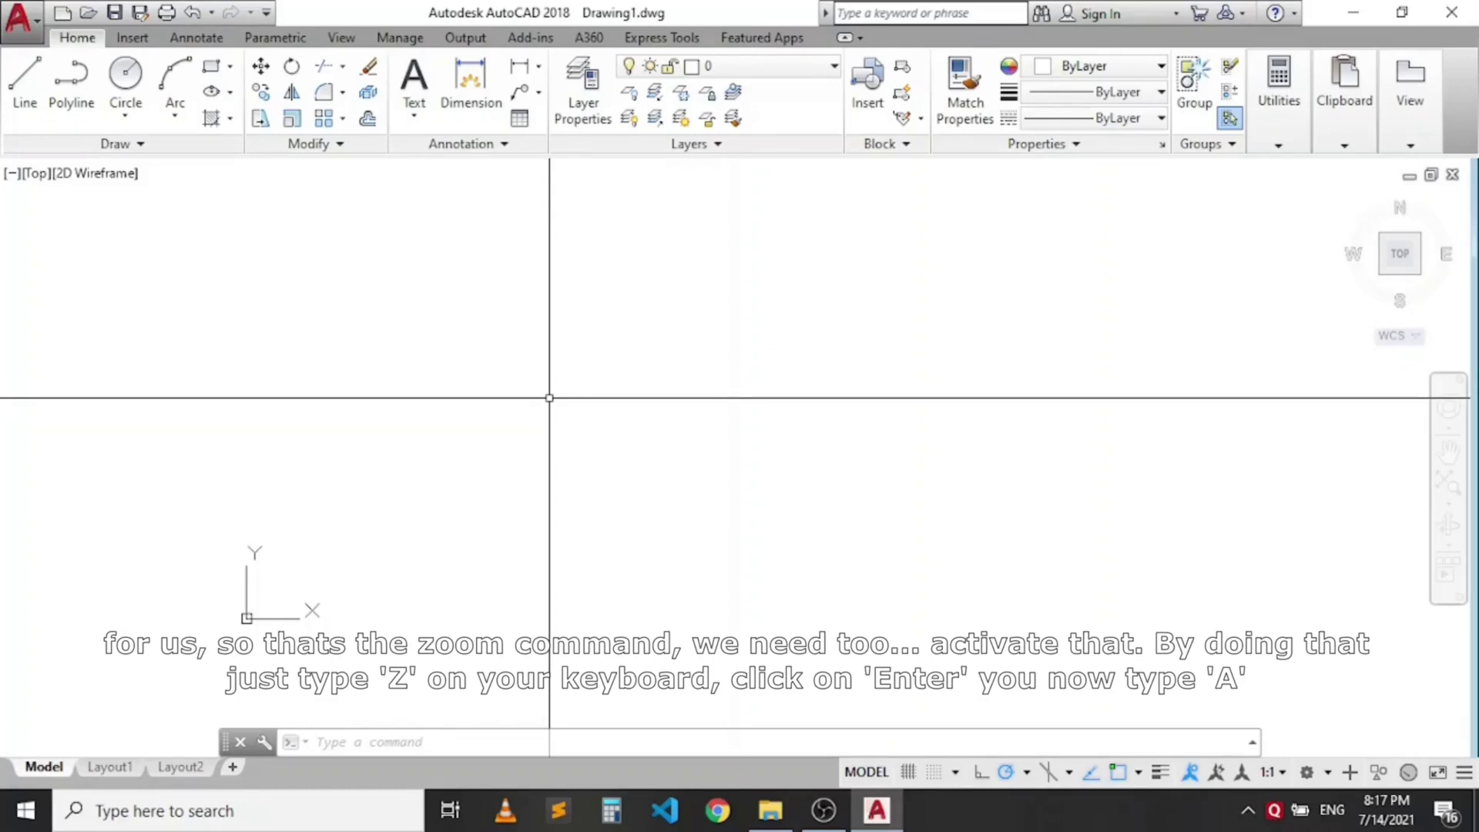
type("Z")
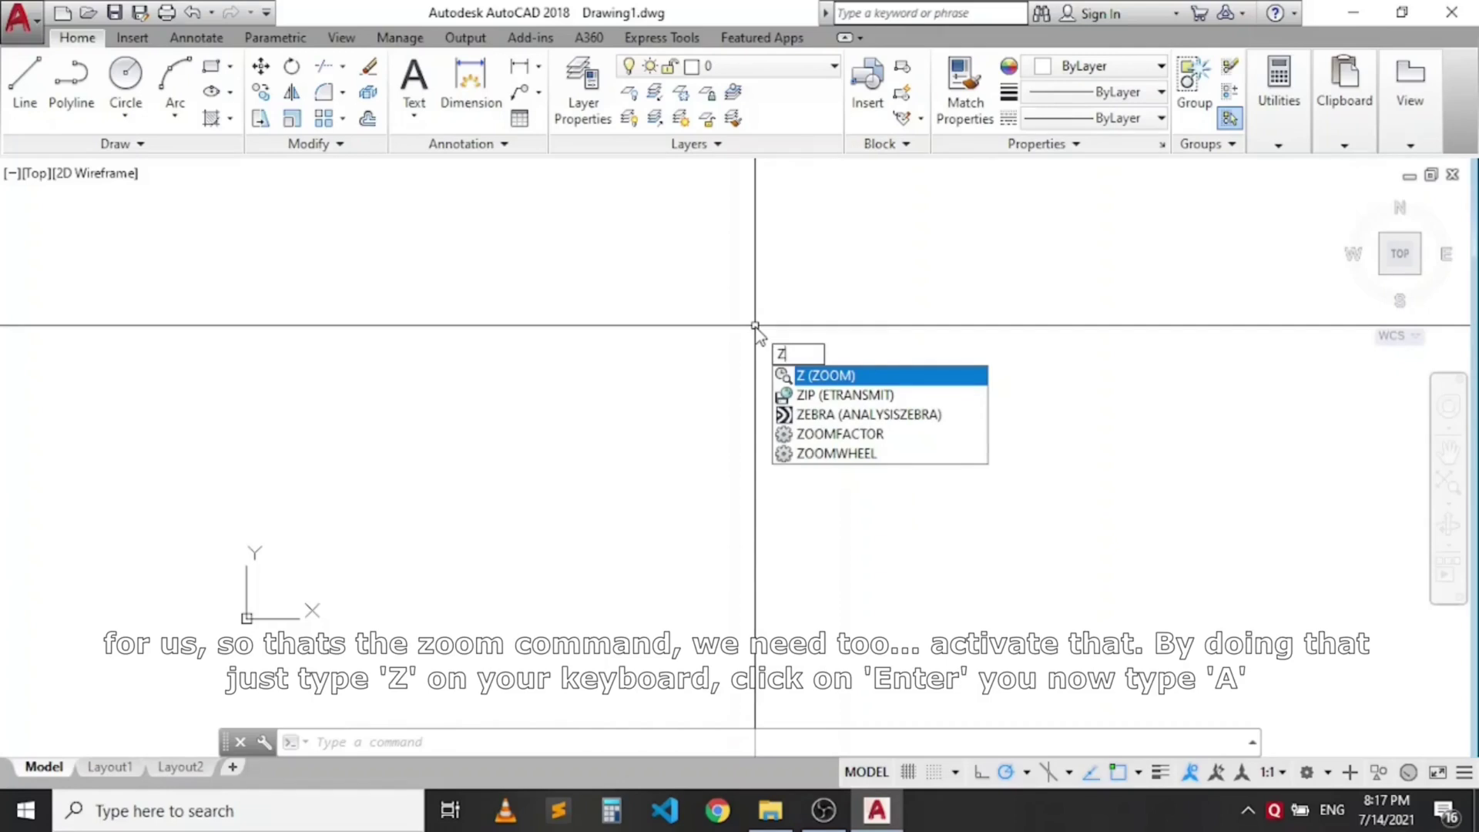
key("Return")
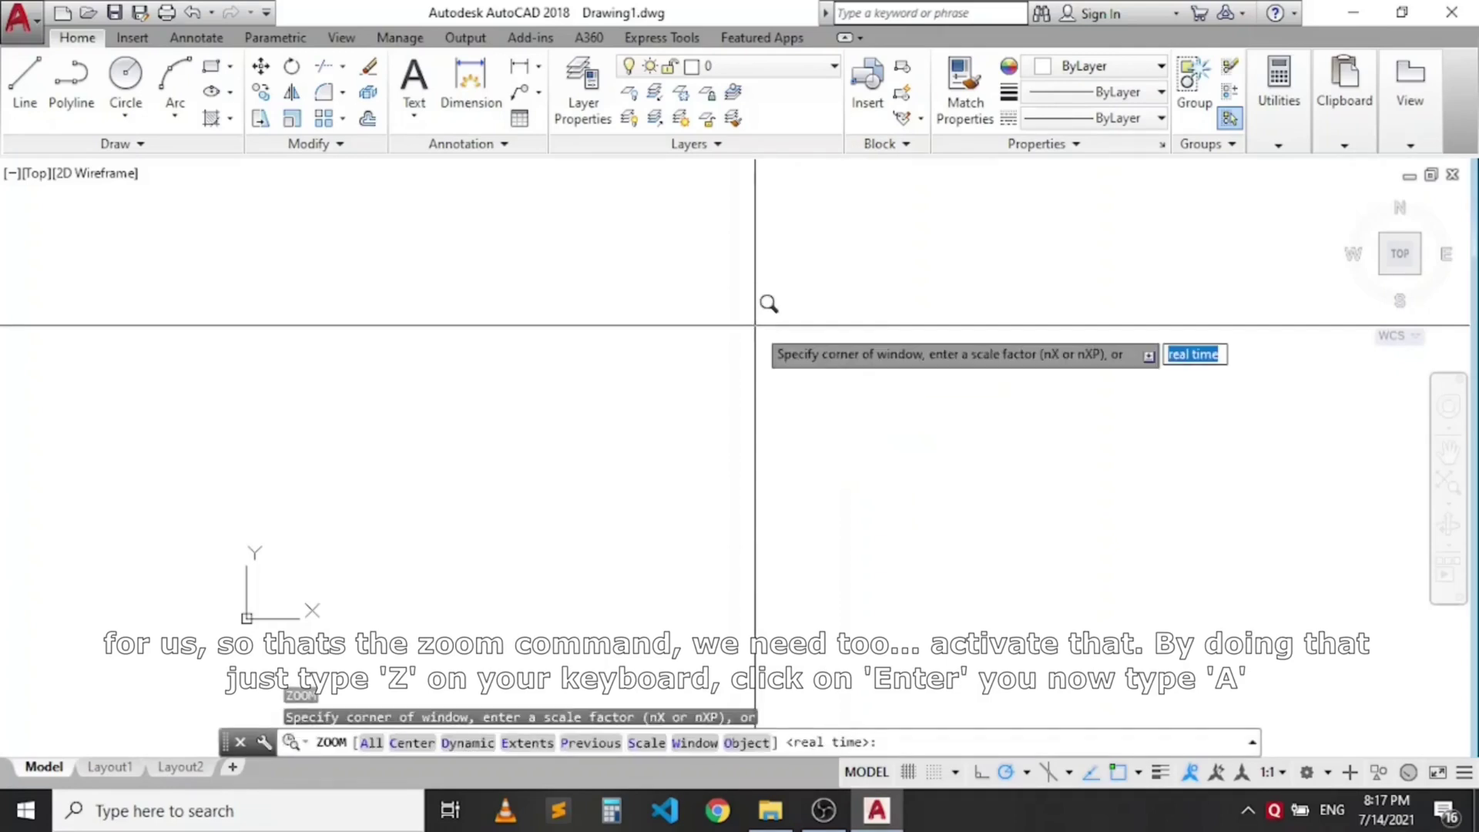
type("a")
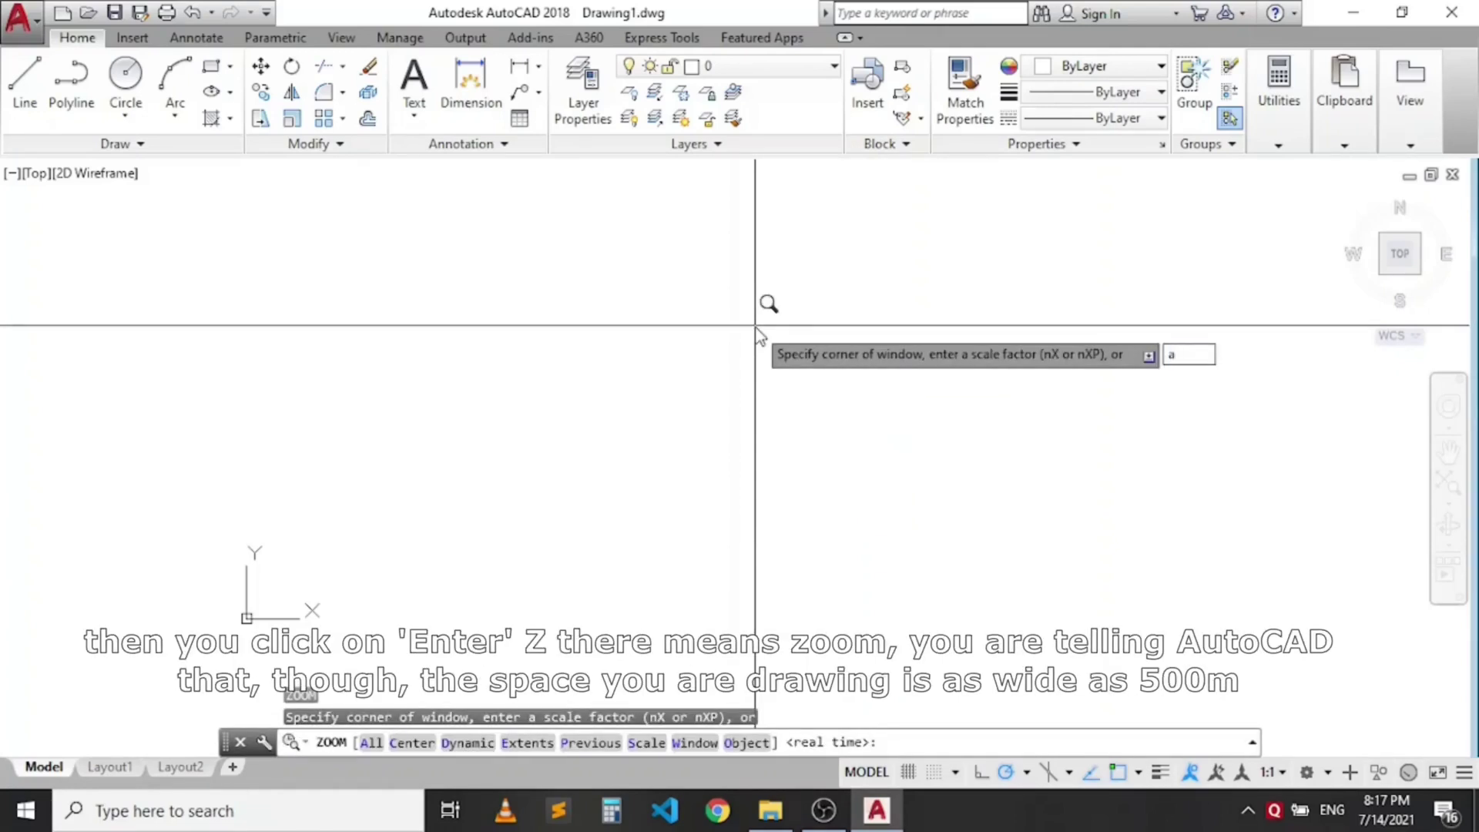
key("Return")
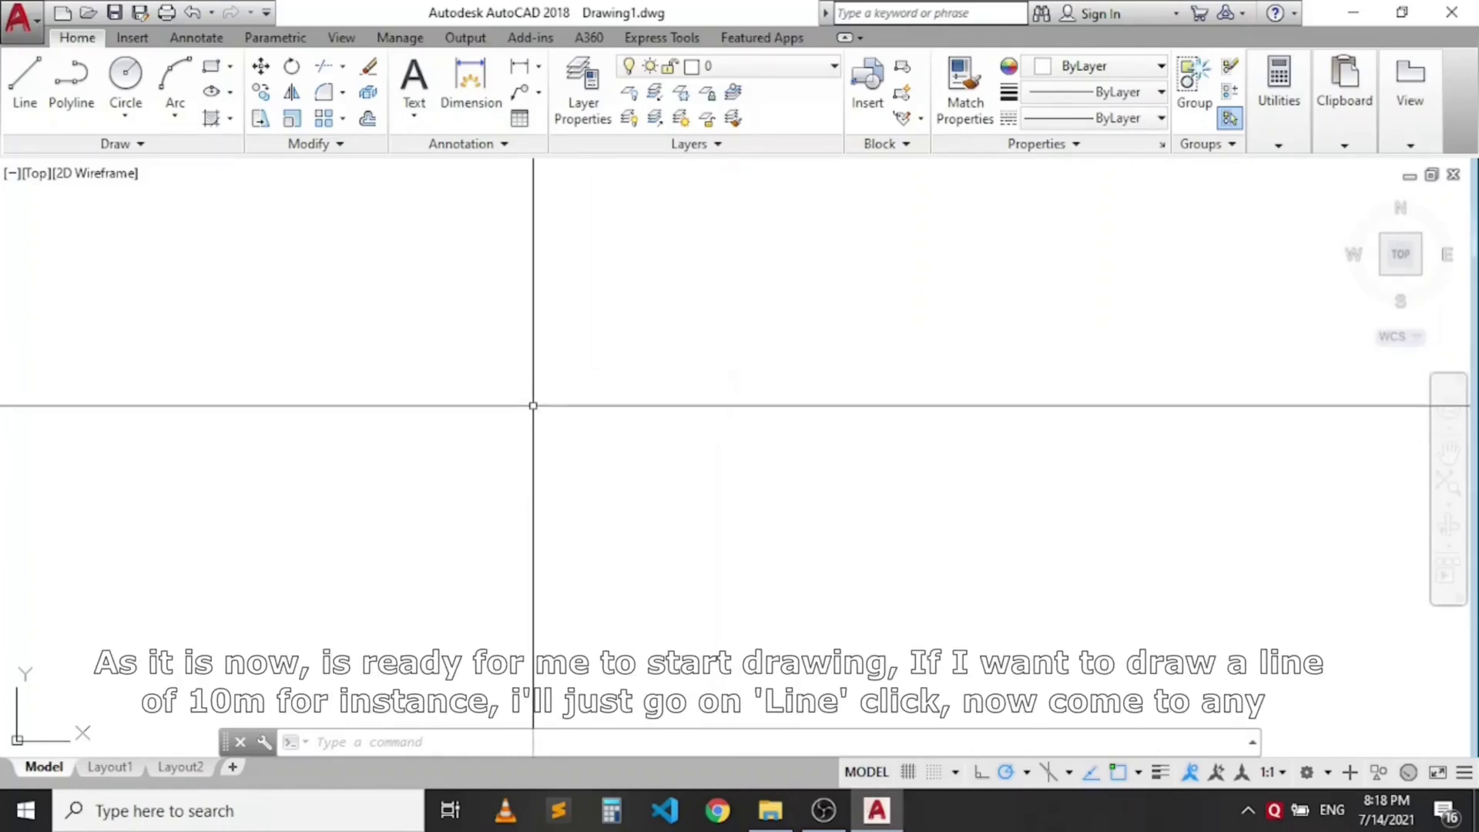
scroll(284, 406, "down", 2)
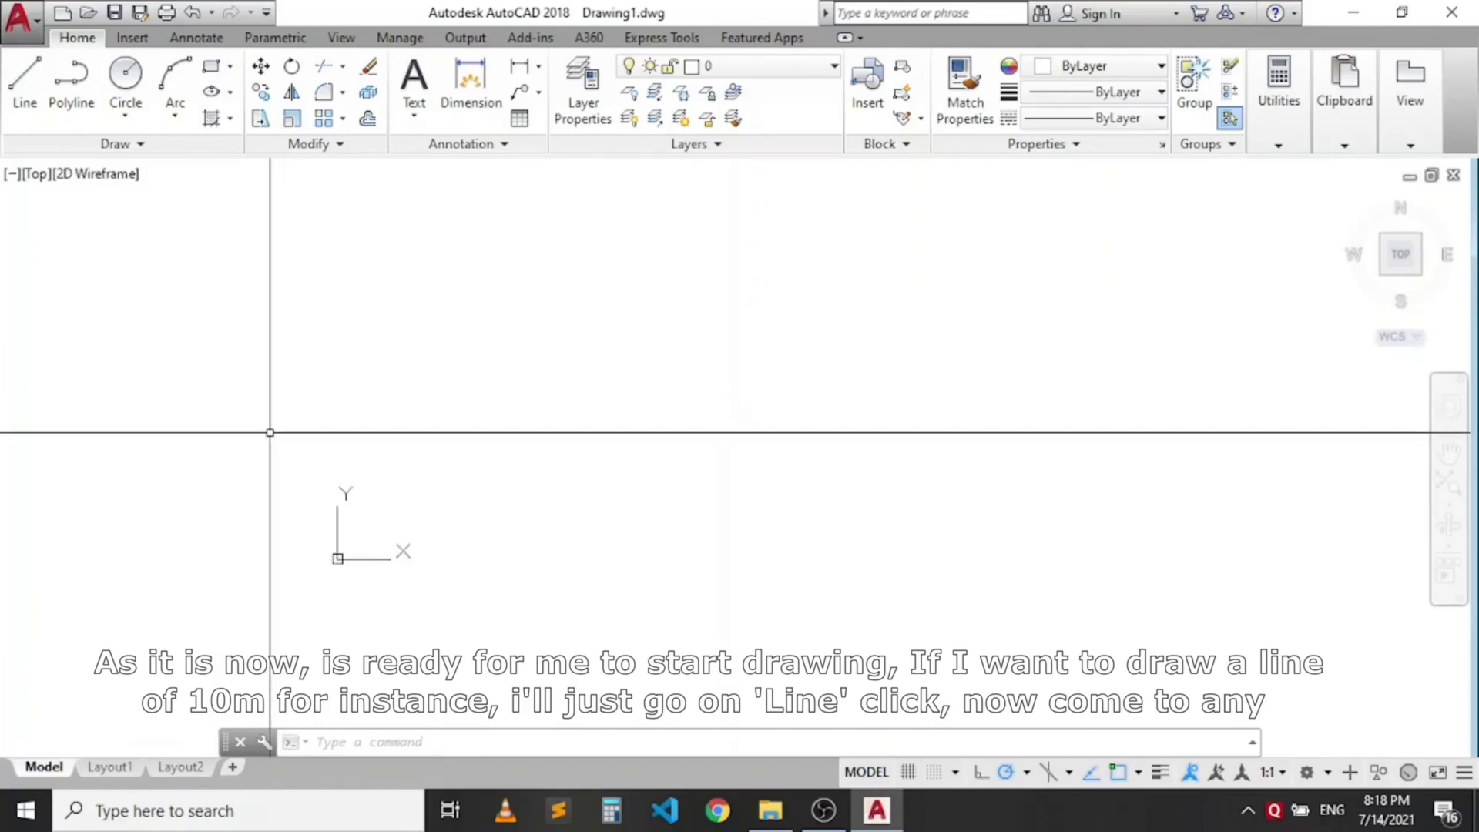
Step: Start a Line in empty model space and draw its first segment 10000 mm horizontally to the right
scroll(251, 329, "up", 2)
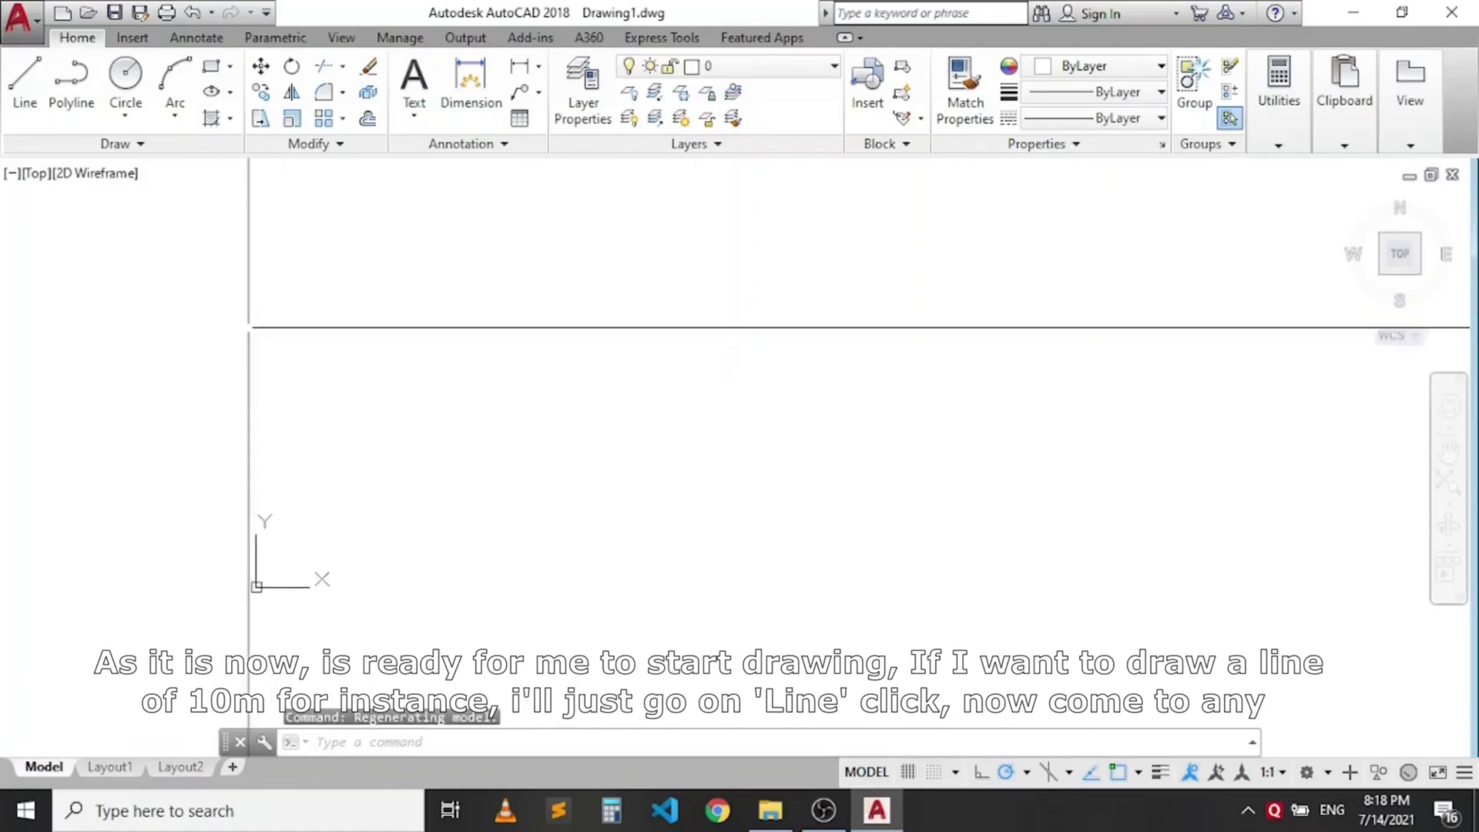
left_click(25, 85)
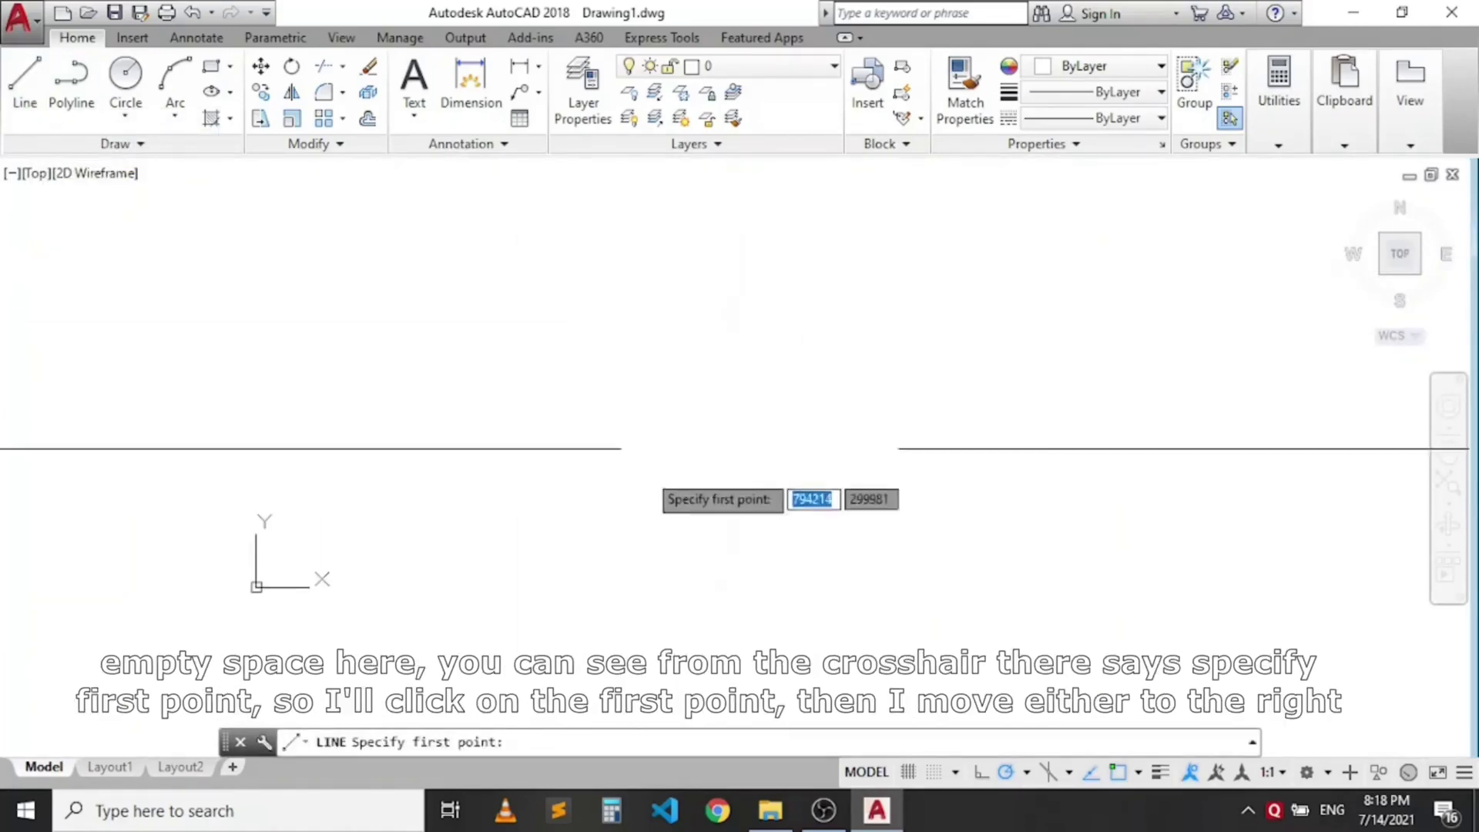
scroll(648, 429, "down", 2)
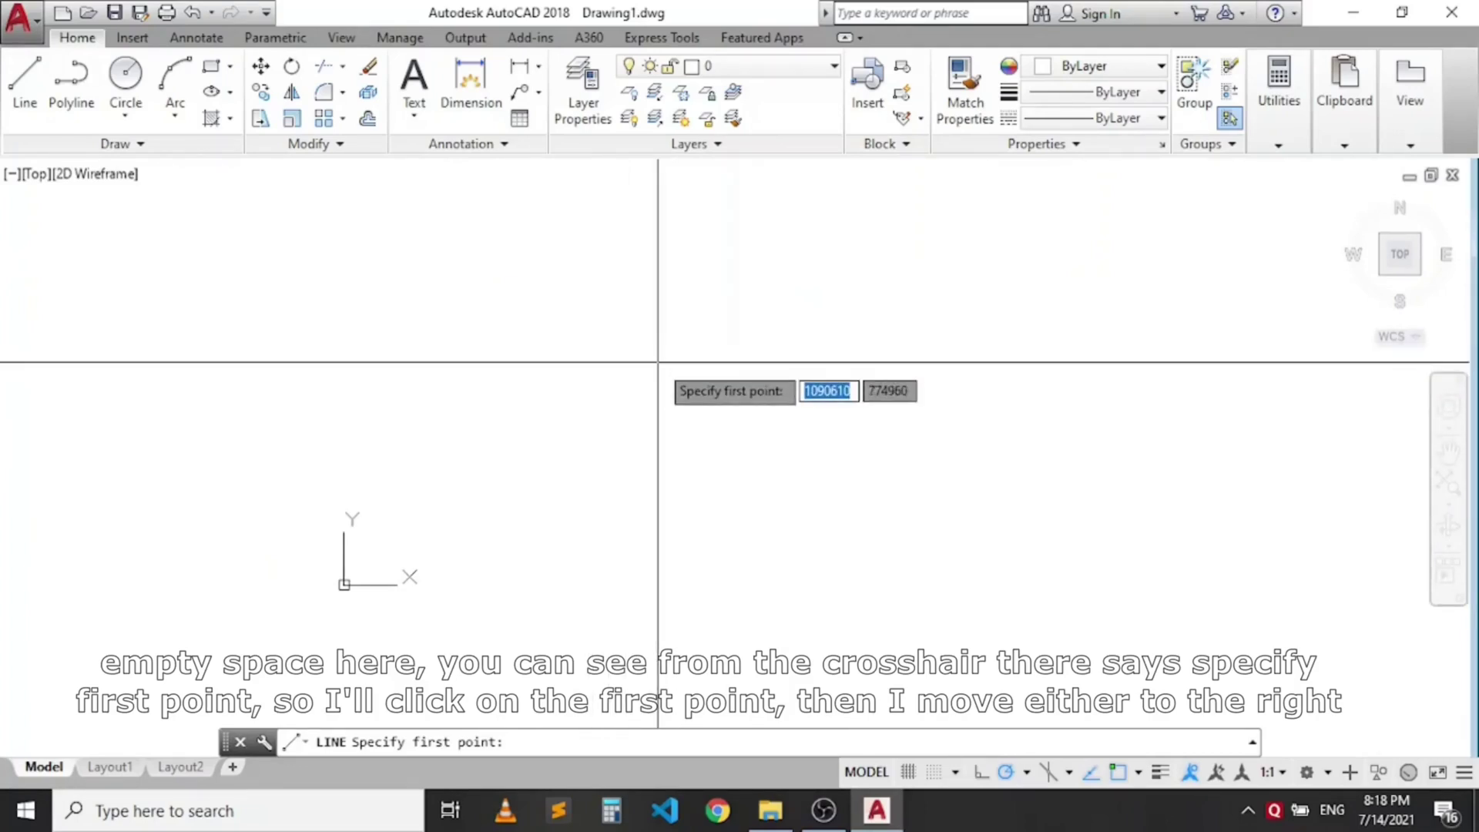
left_click(614, 334)
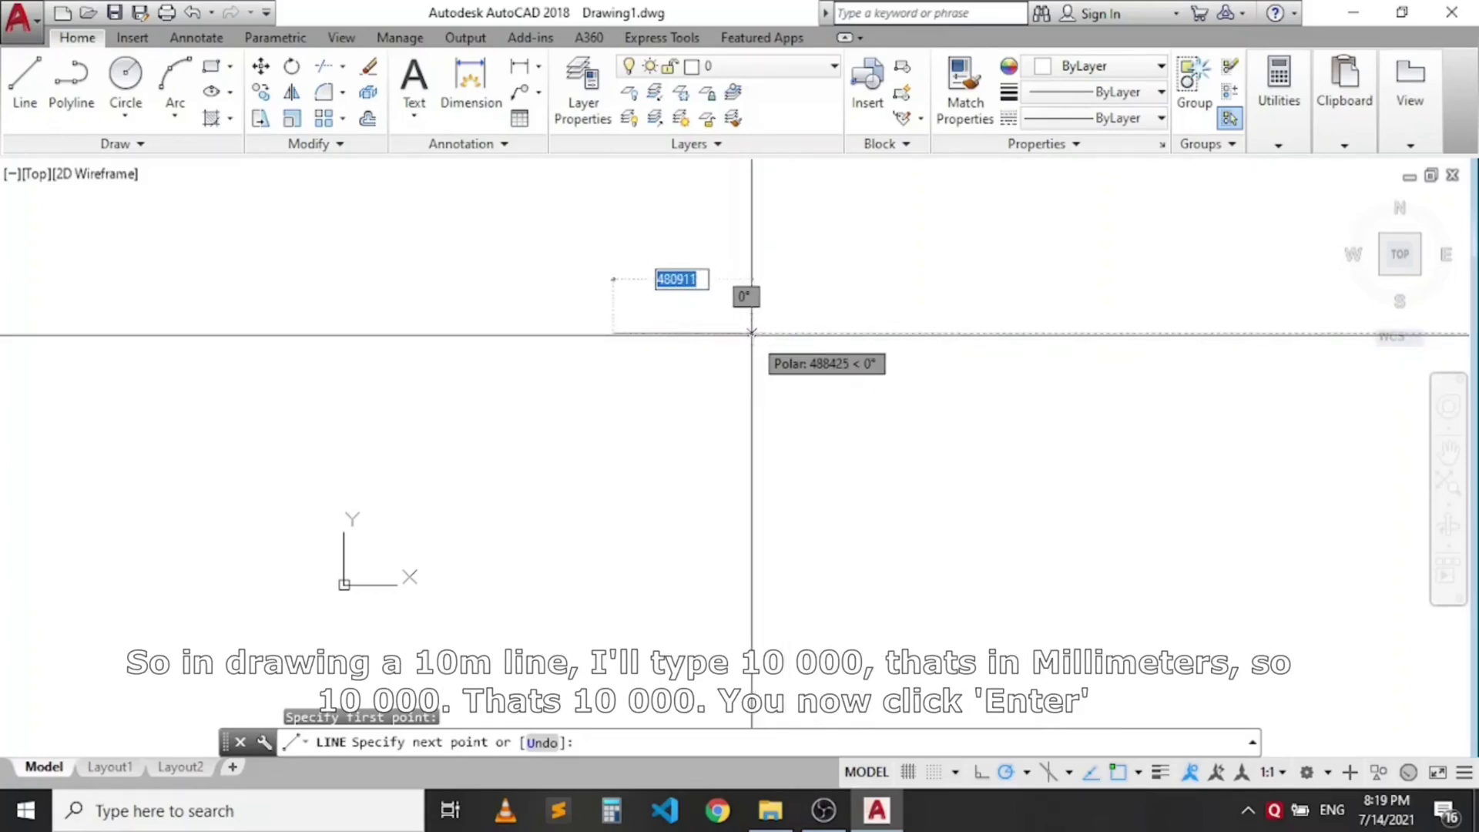
type("10000")
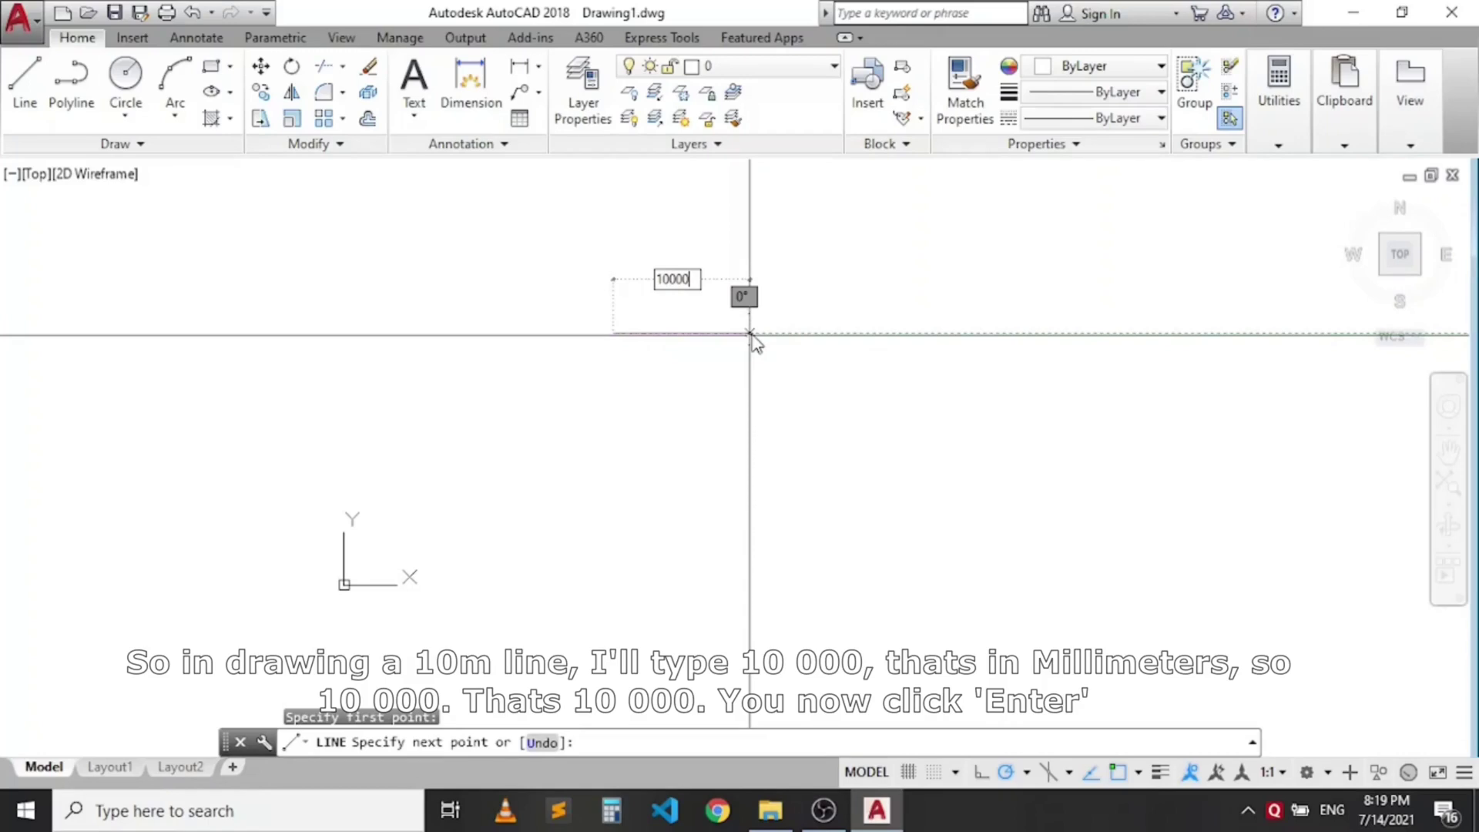
key("Return")
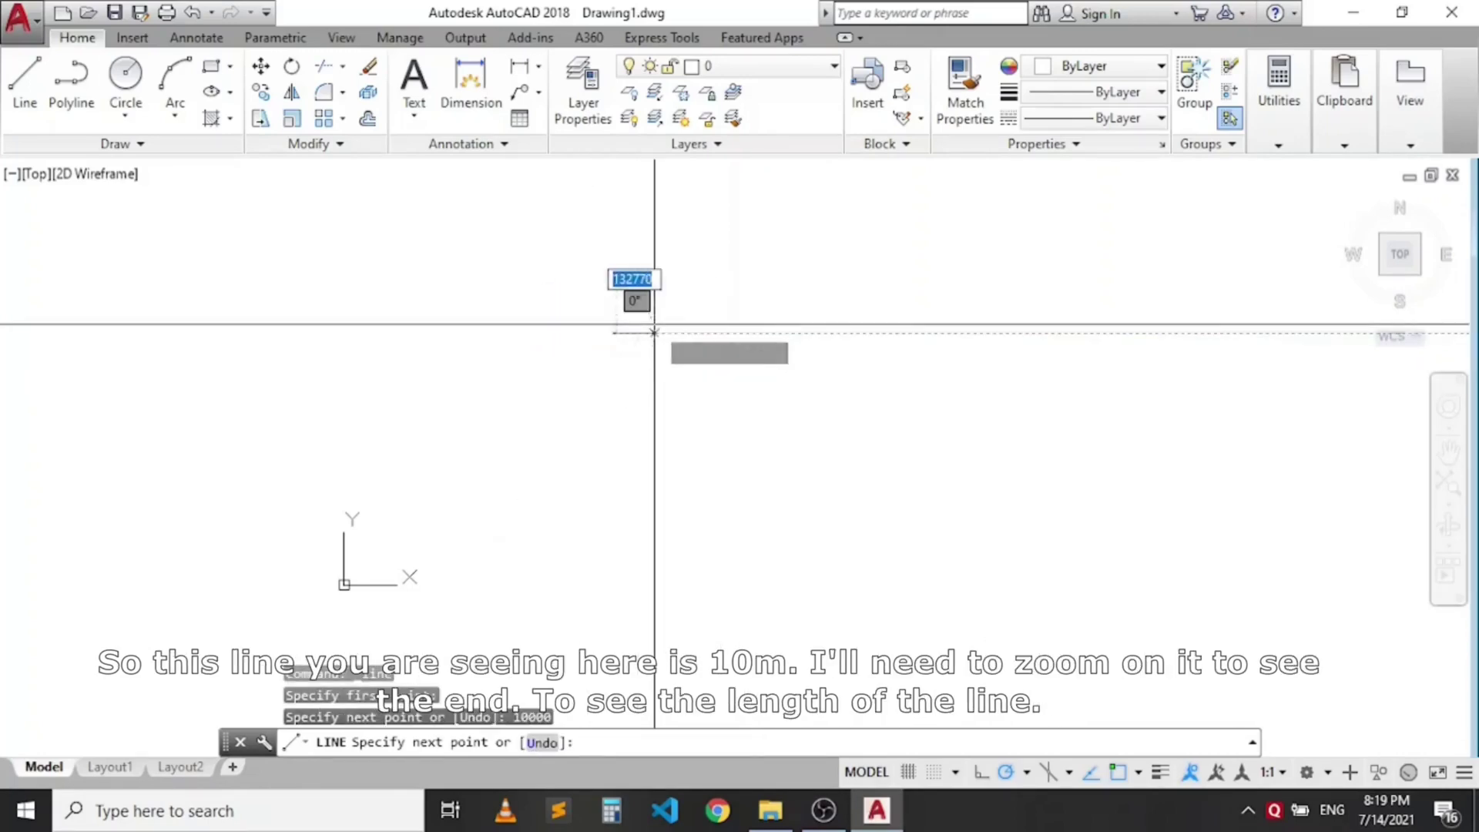
Step: Continue the line from the end of the horizontal segment with a segment 5000 mm straight down
scroll(653, 331, "up", 3)
scroll(610, 330, "up", 5)
scroll(555, 327, "up", 6)
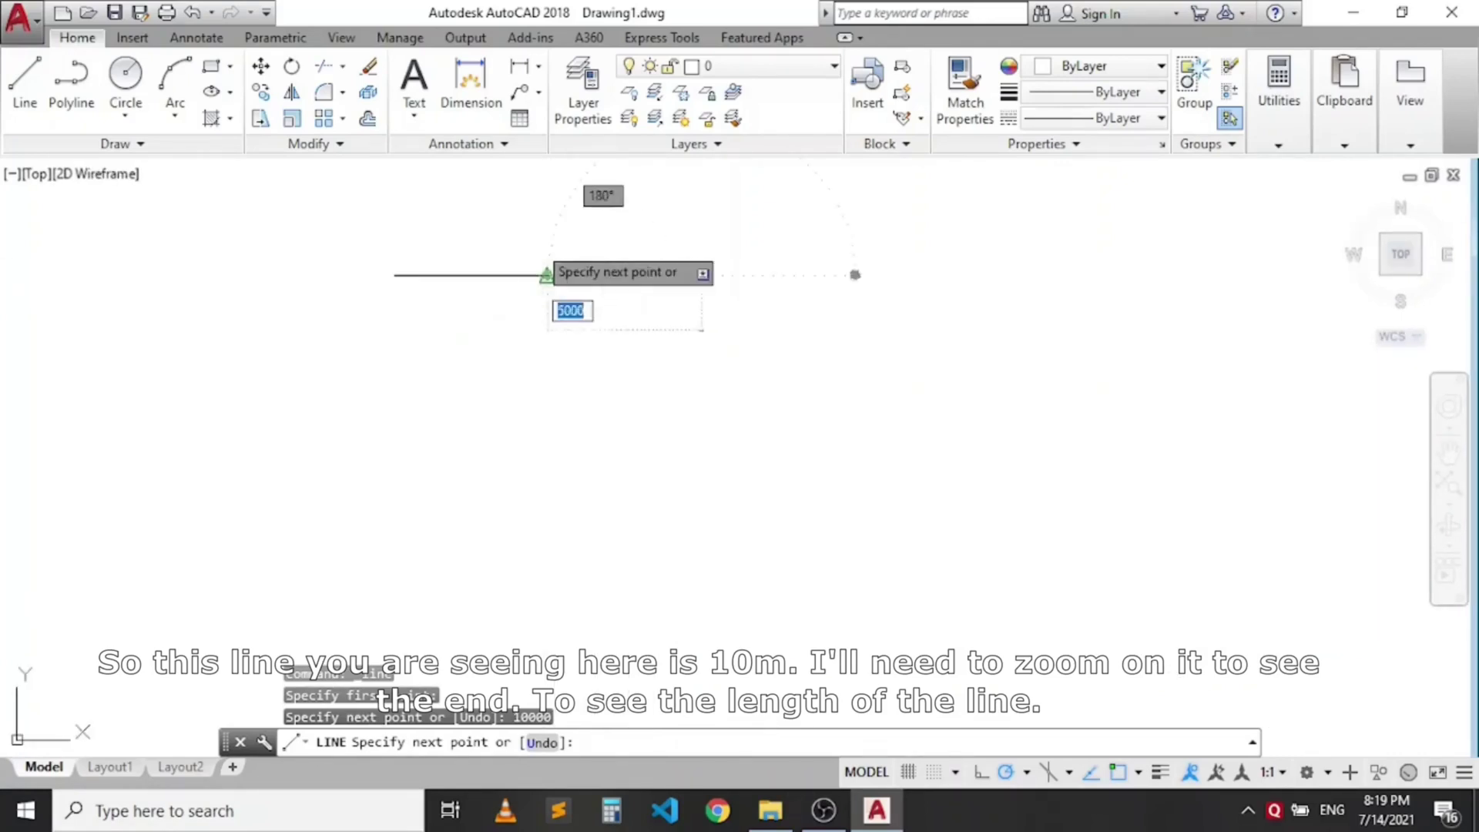
scroll(428, 295, "up", 5)
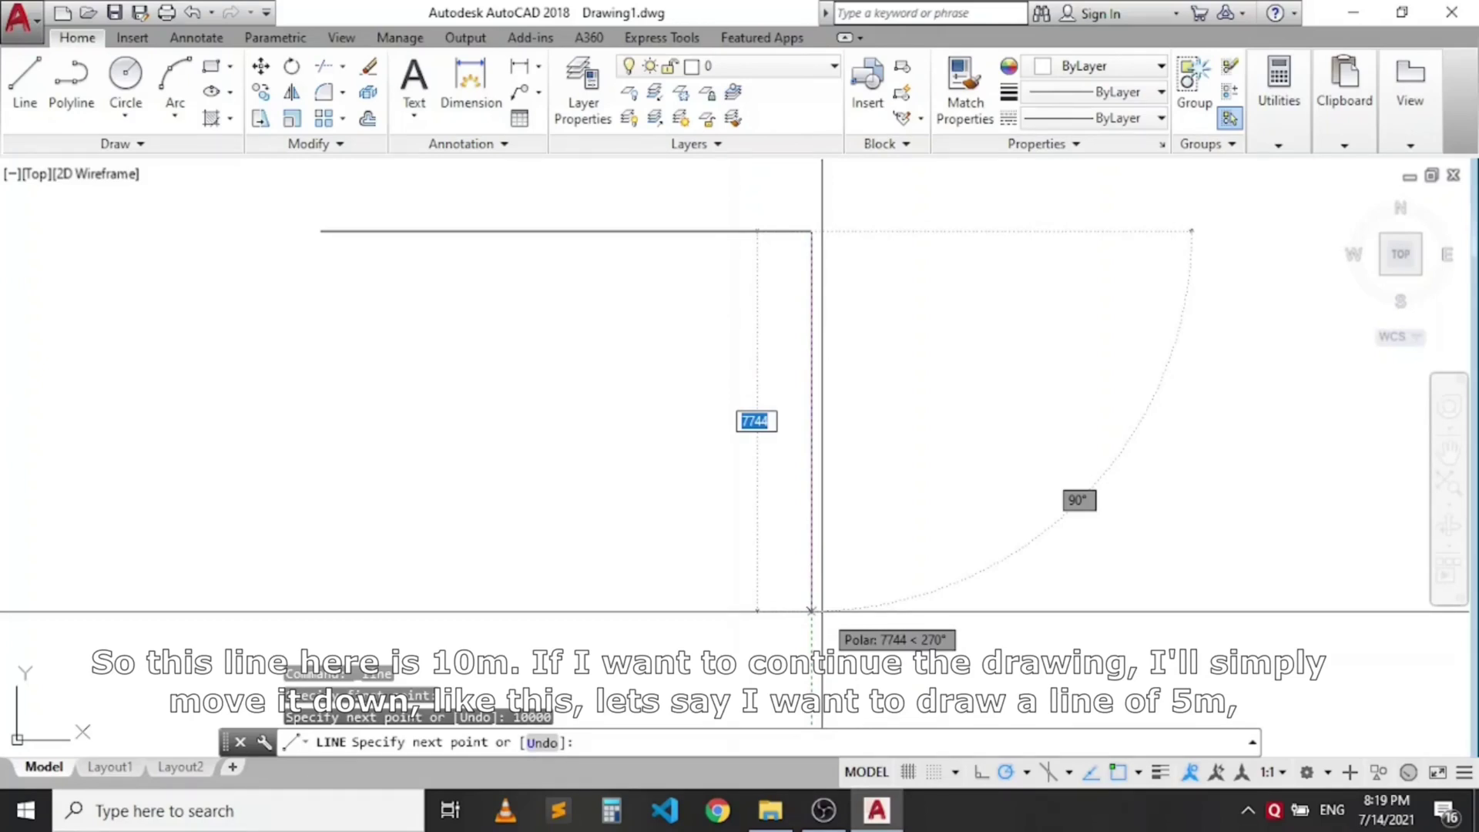
type("5000")
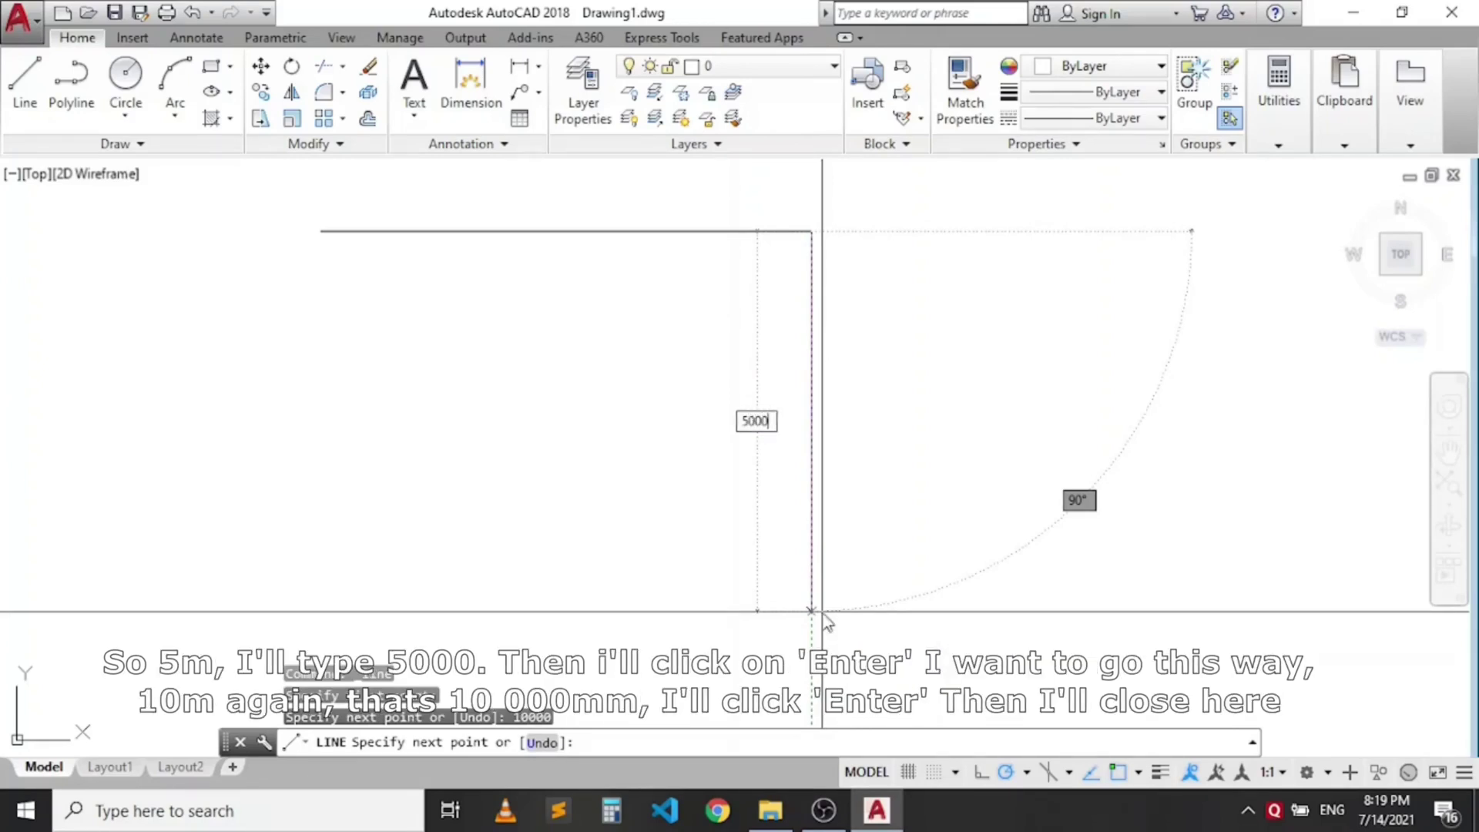
key("Return")
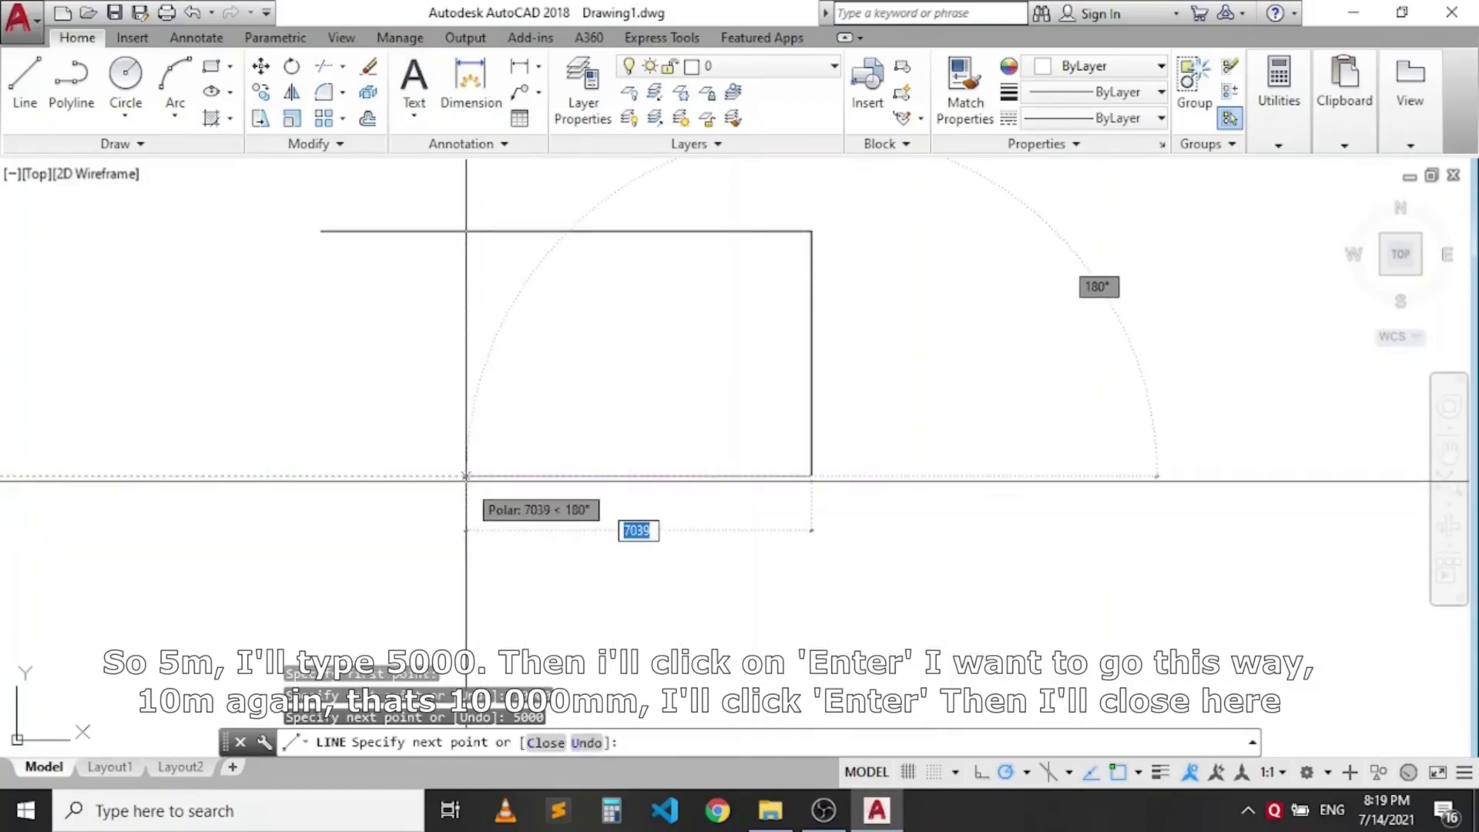
Step: Draw the lower segment 10000 mm to the left, close the rectangle at the first segment's start point, and end the Line command
type("10000")
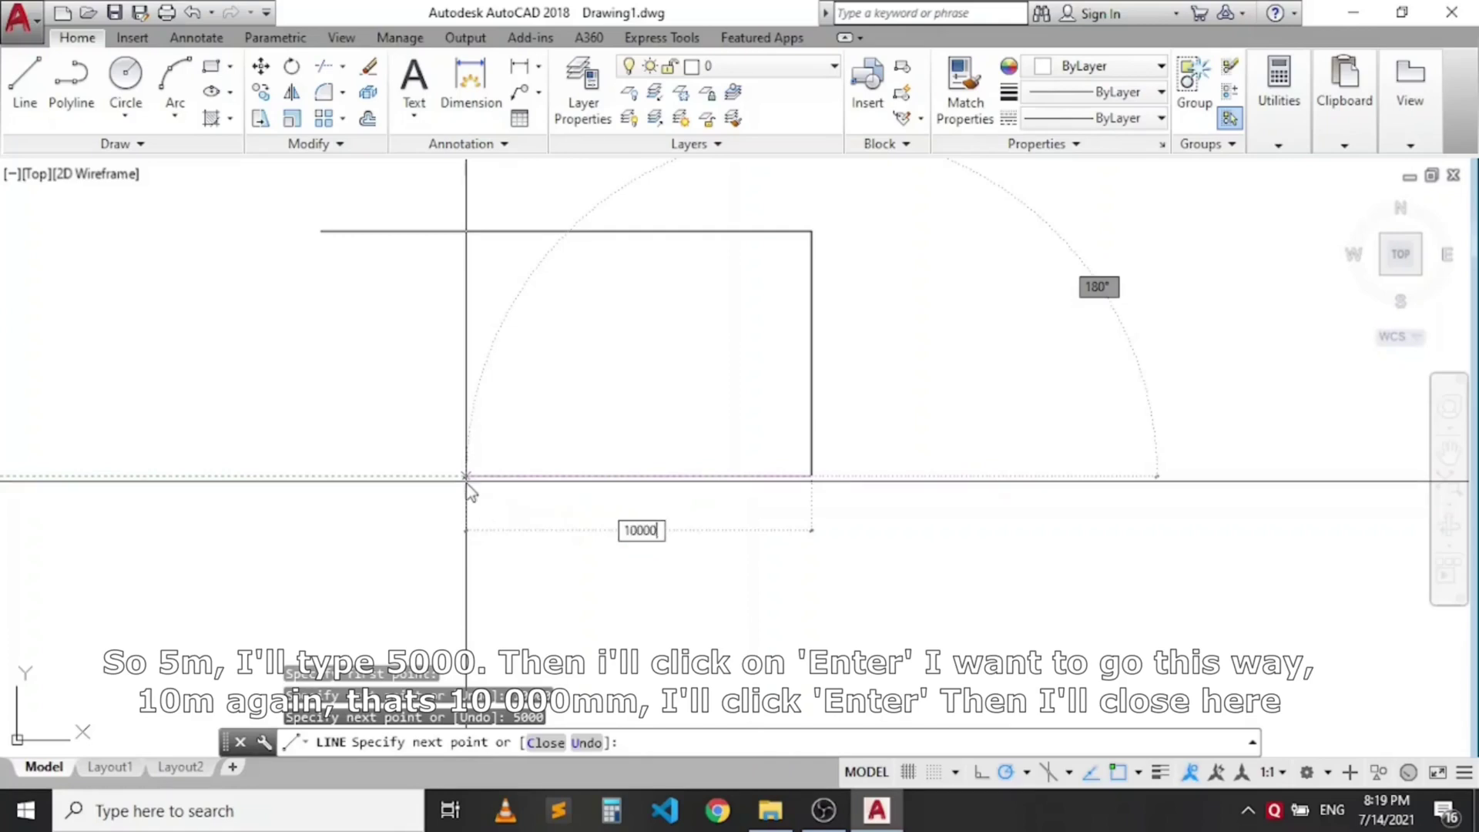
key("Return")
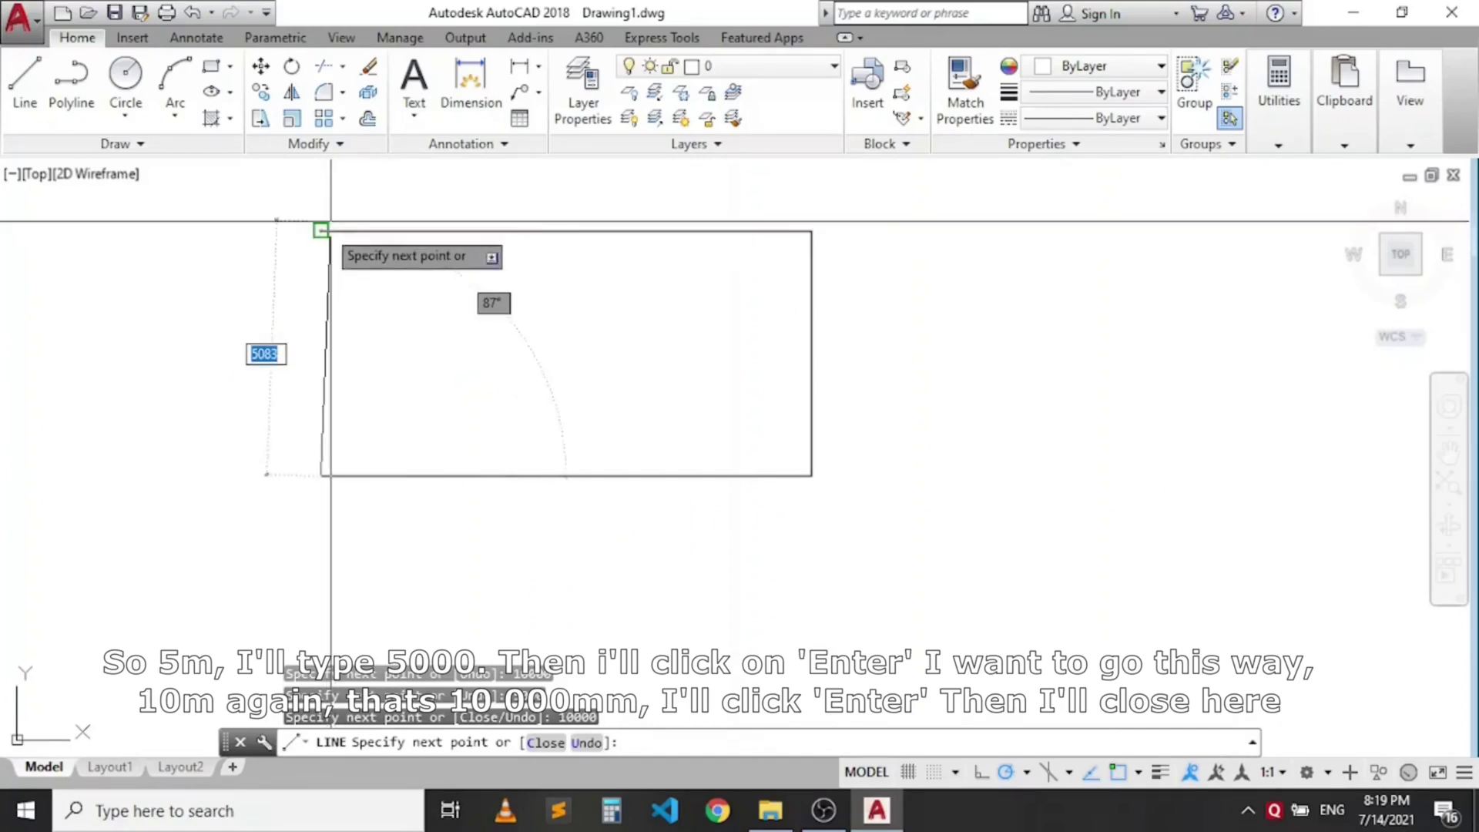
left_click(321, 230)
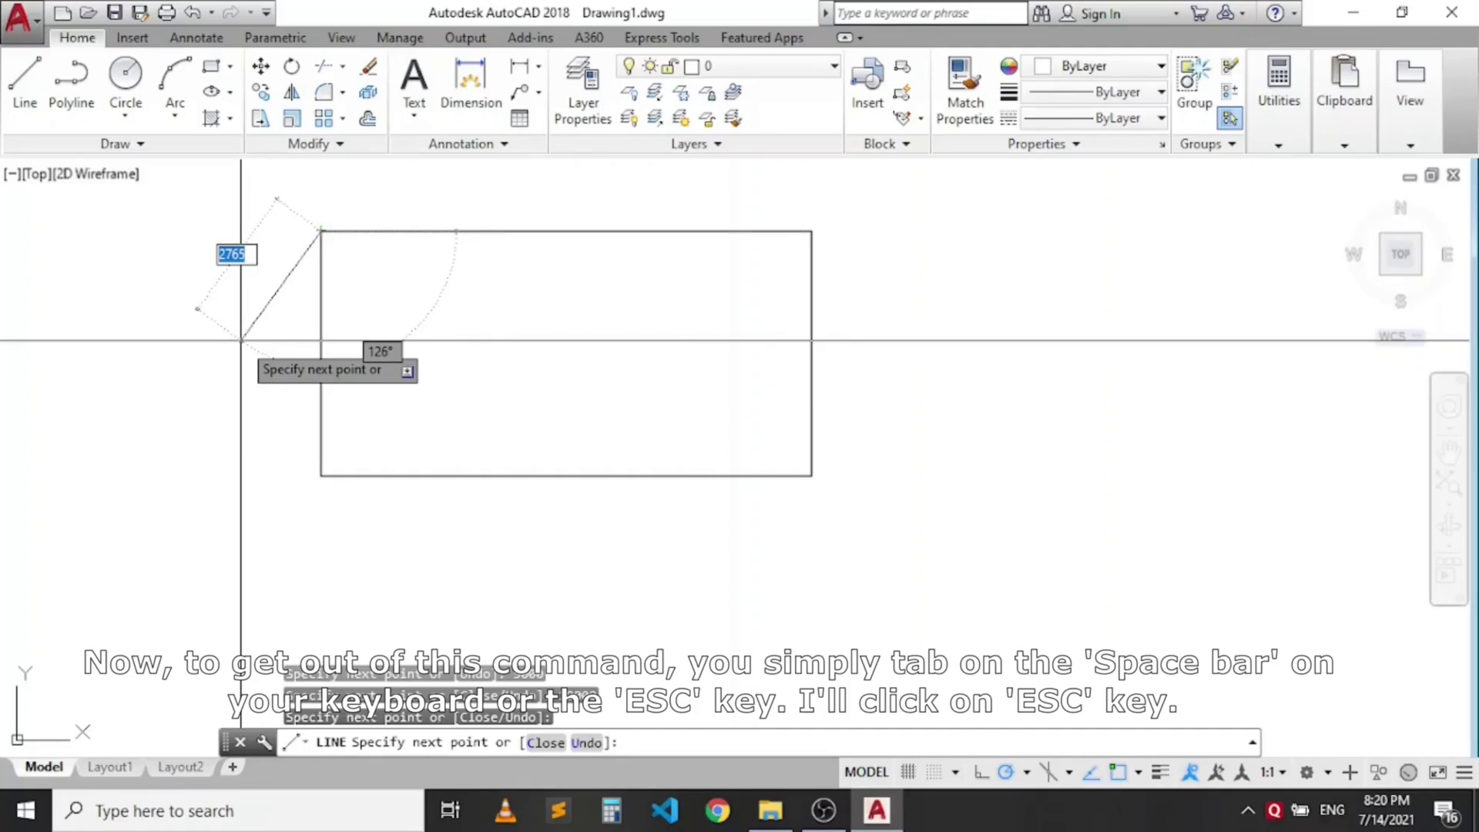
key("Escape")
scroll(528, 503, "down", 4)
scroll(527, 502, "up", 4)
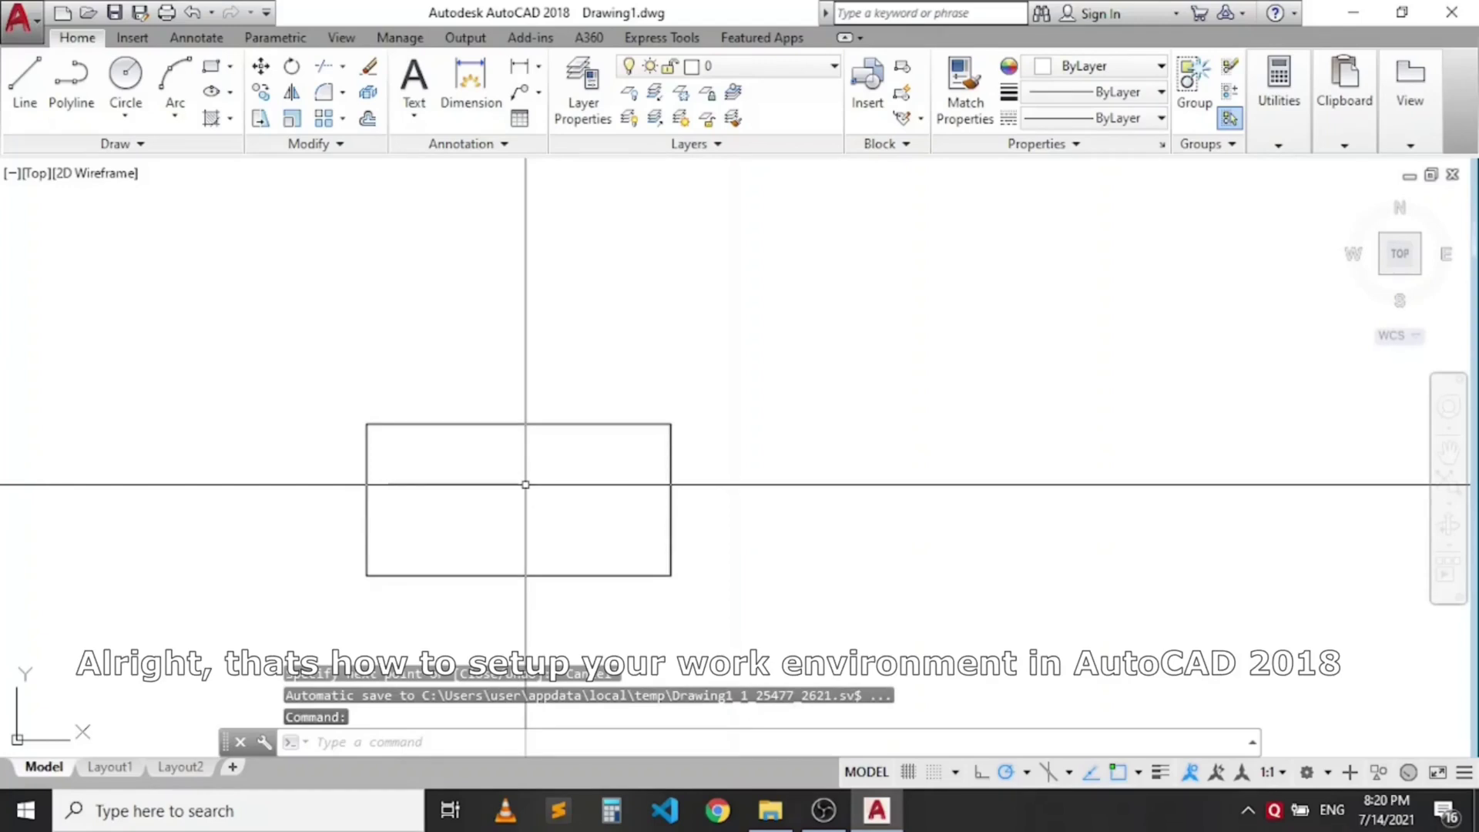